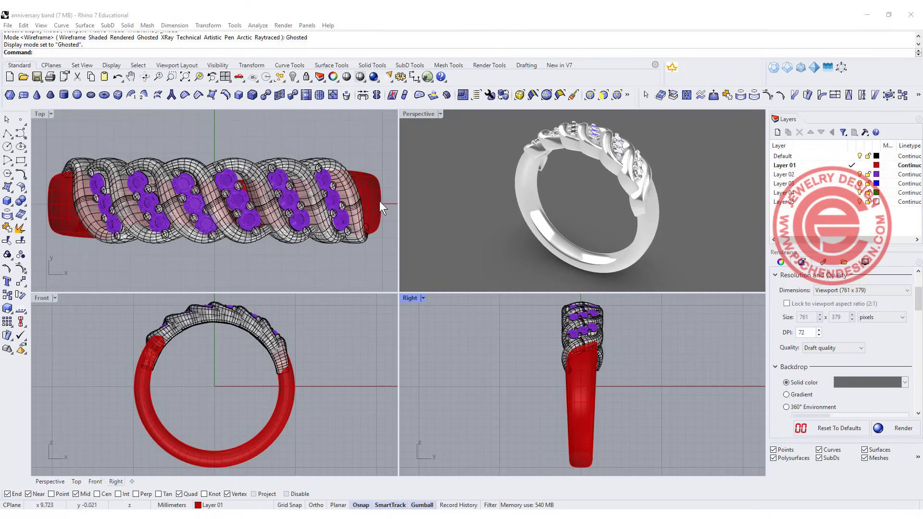
- Select one twisted band element in the Top view and move it further right with the gumball
click(379, 201)
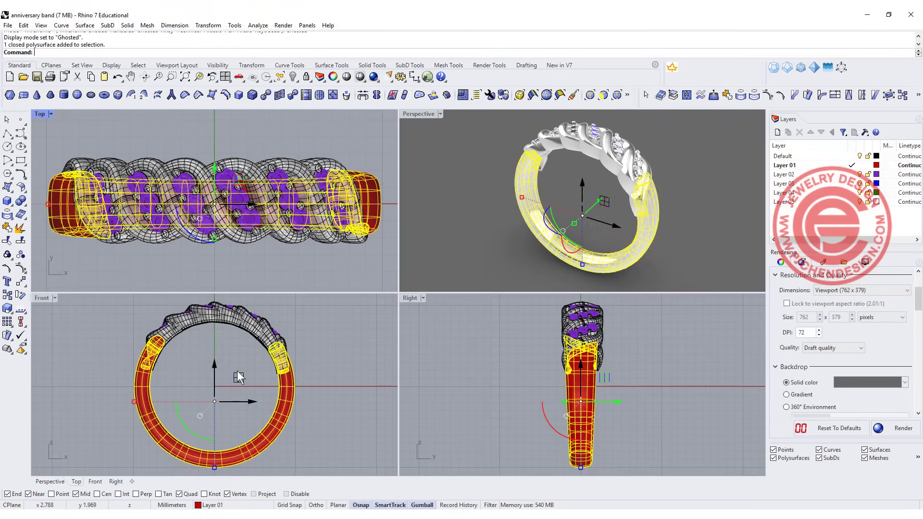
click(314, 264)
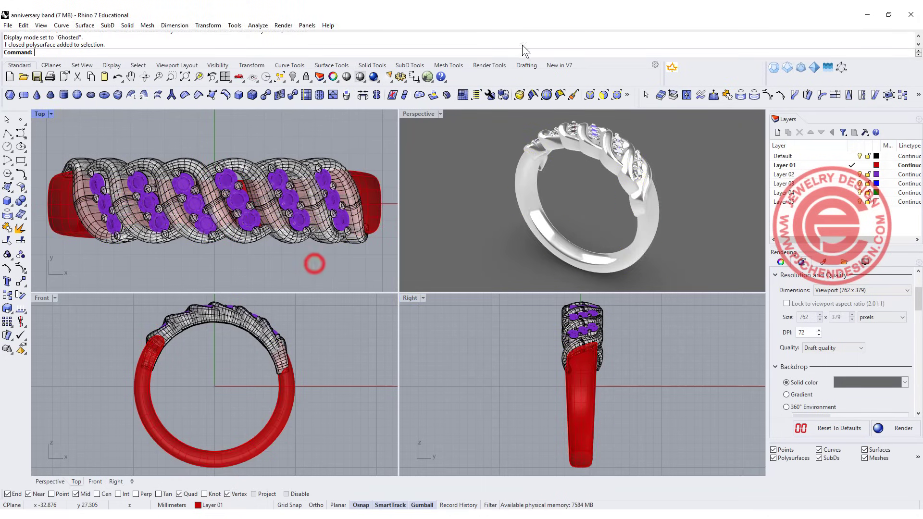
right_drag(615, 190, 495, 132)
scroll(568, 174, up, 4)
scroll(207, 169, up, 2)
right_drag(205, 156, 166, 142)
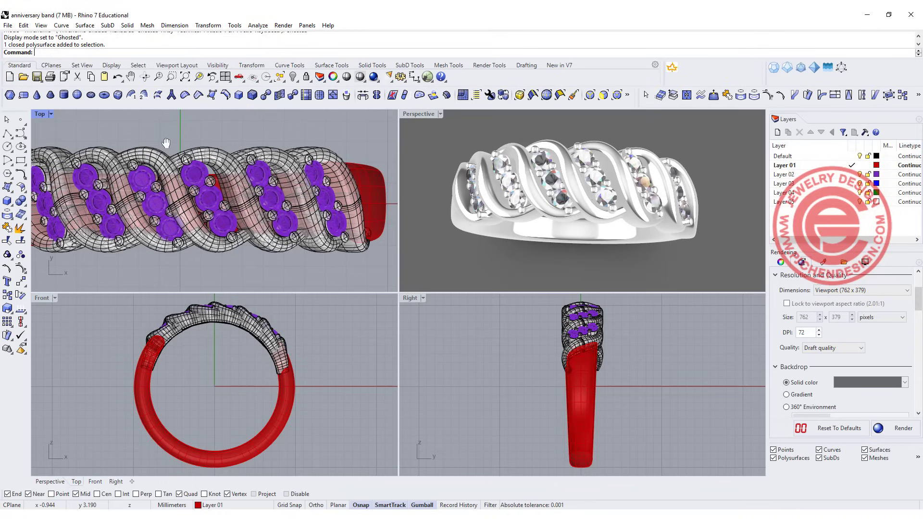
click(157, 161)
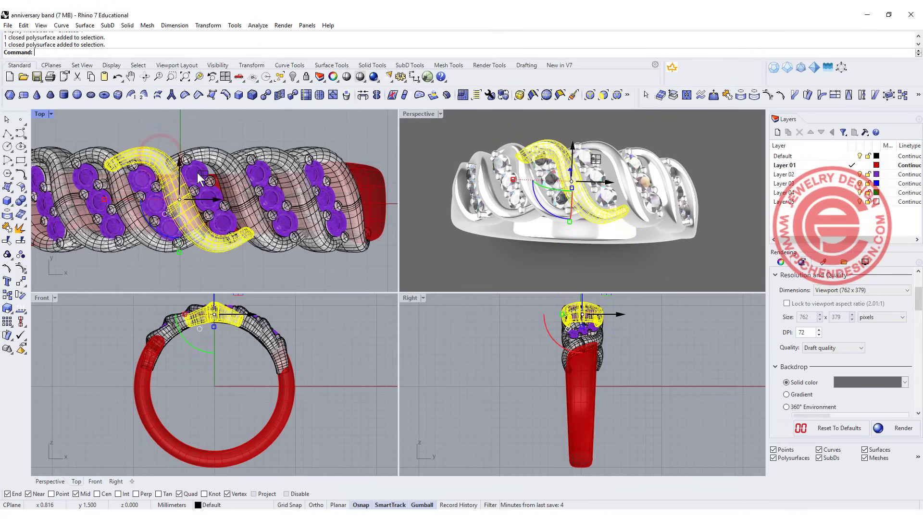
drag(180, 199, 237, 201)
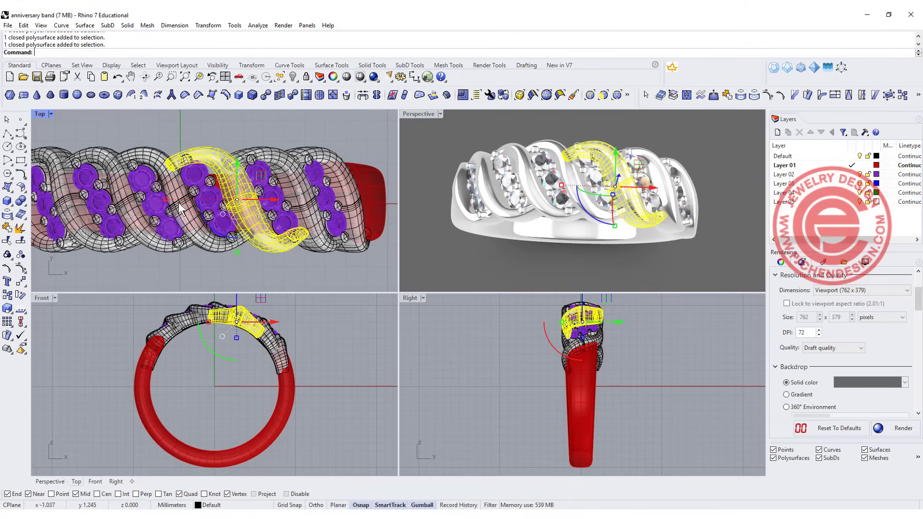
- Draw a circle centred at the origin with diameter 16
click(264, 267)
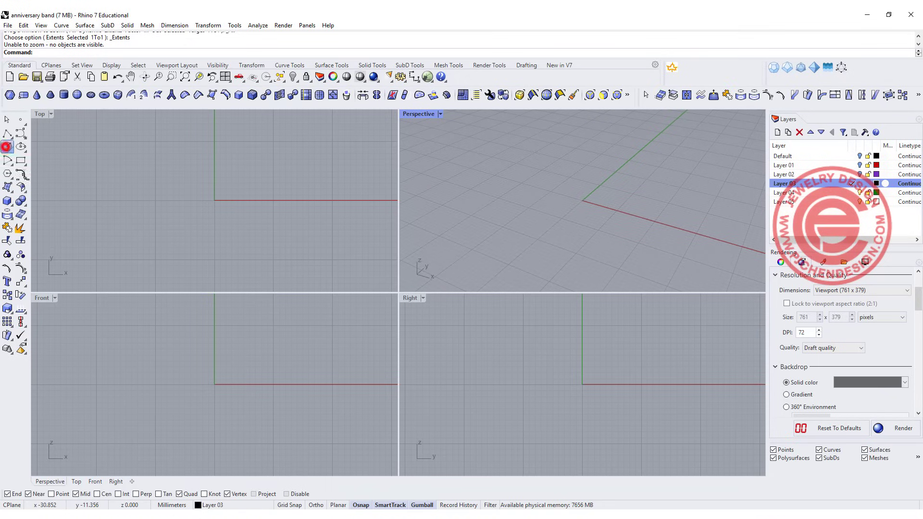
click(7, 146)
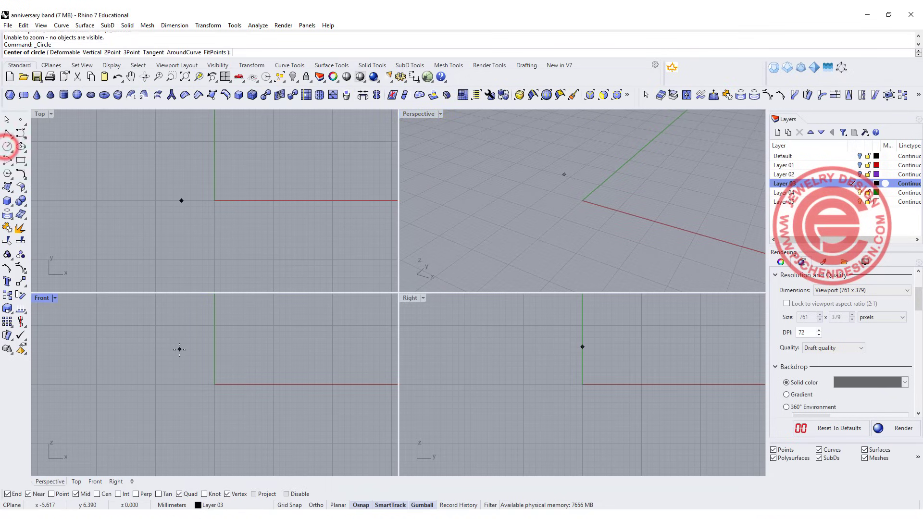
text(0)
key(Return)
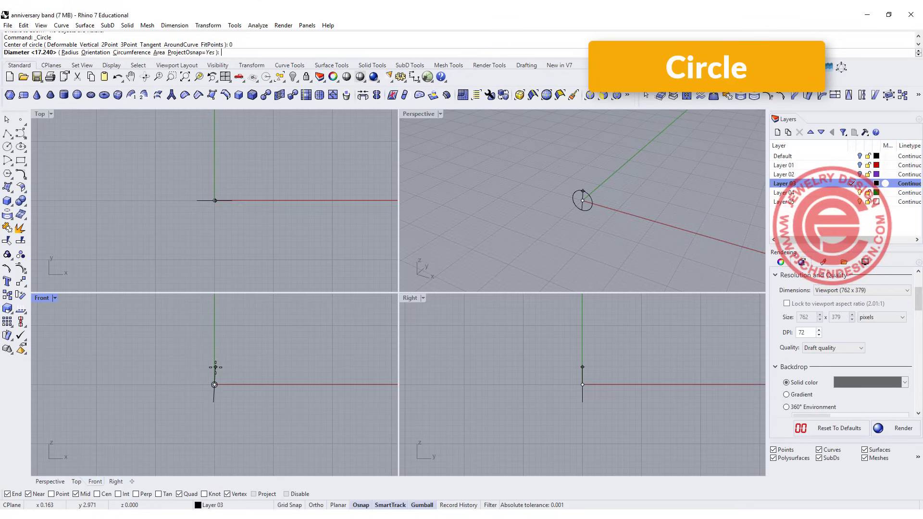
text(16)
key(Return)
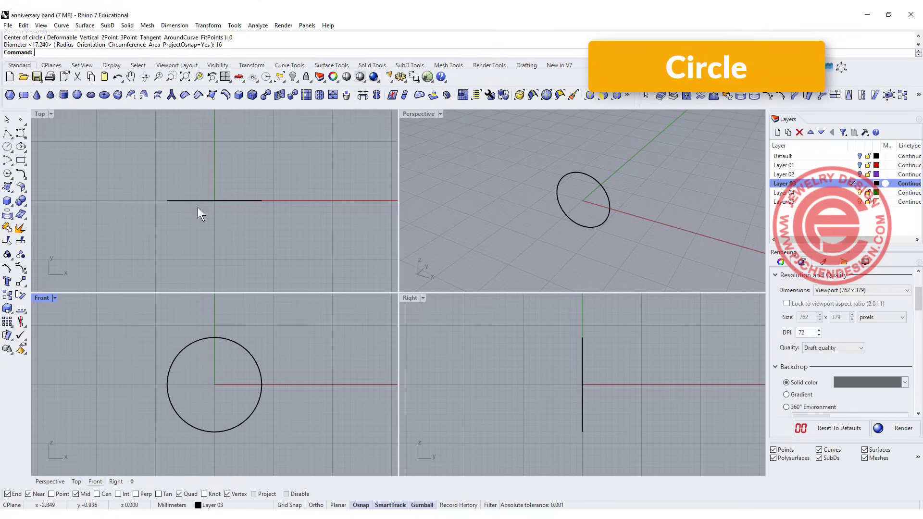
- Draw a rounded rectangle with conic corners at the circle's top in the Right view
click(25, 164)
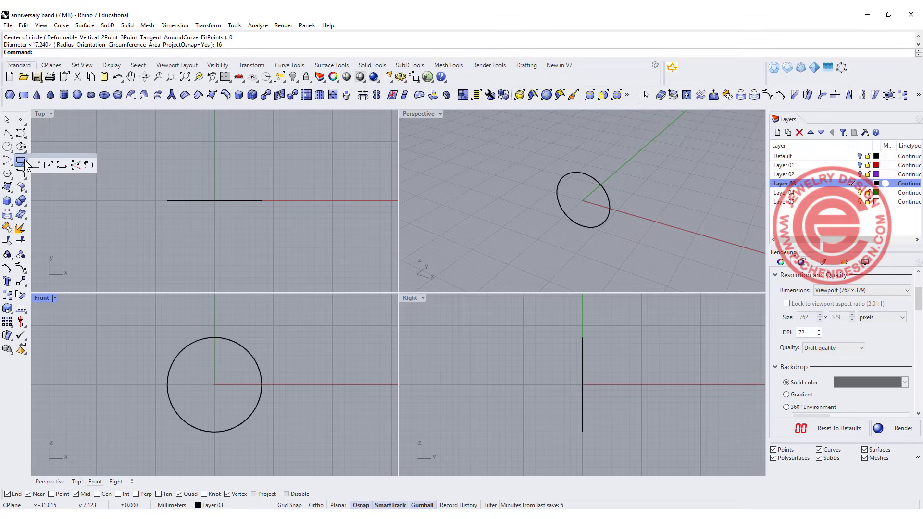
click(91, 166)
click(582, 338)
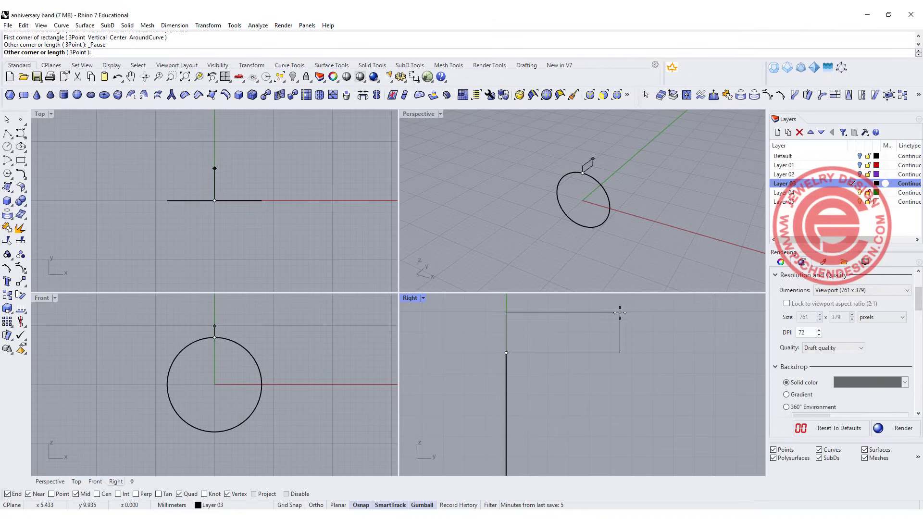
click(619, 313)
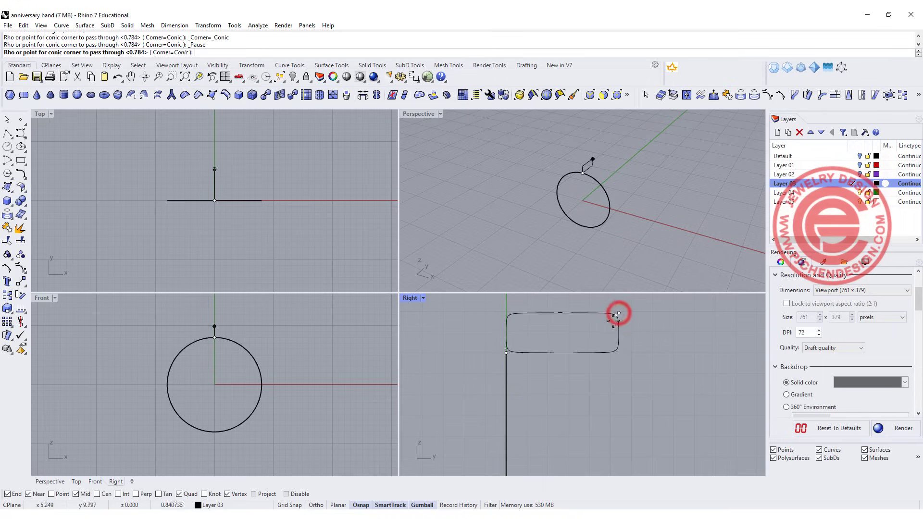
scroll(617, 315, up, 3)
right_click(616, 316)
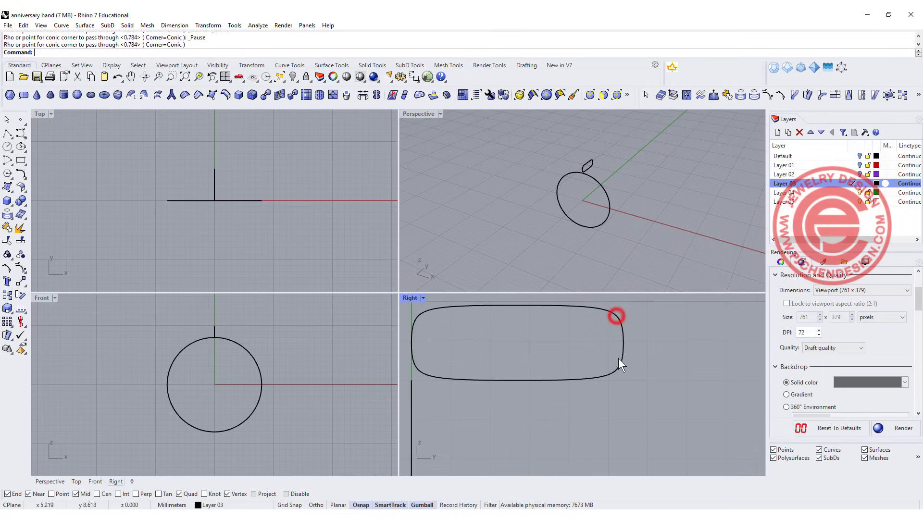
right_drag(606, 234, 514, 211)
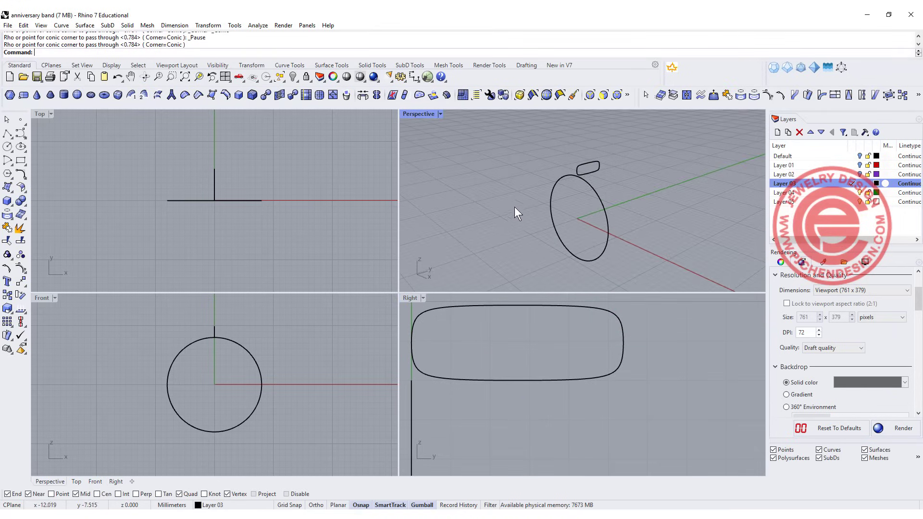
click(586, 174)
scroll(200, 367, down, 3)
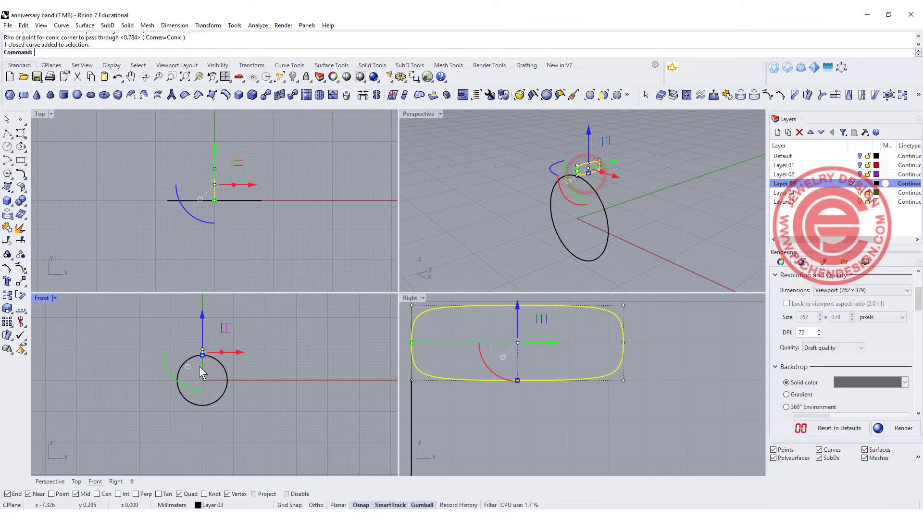
- Mirror the profile through the origin to place a copy at the circle's bottom
click(20, 284)
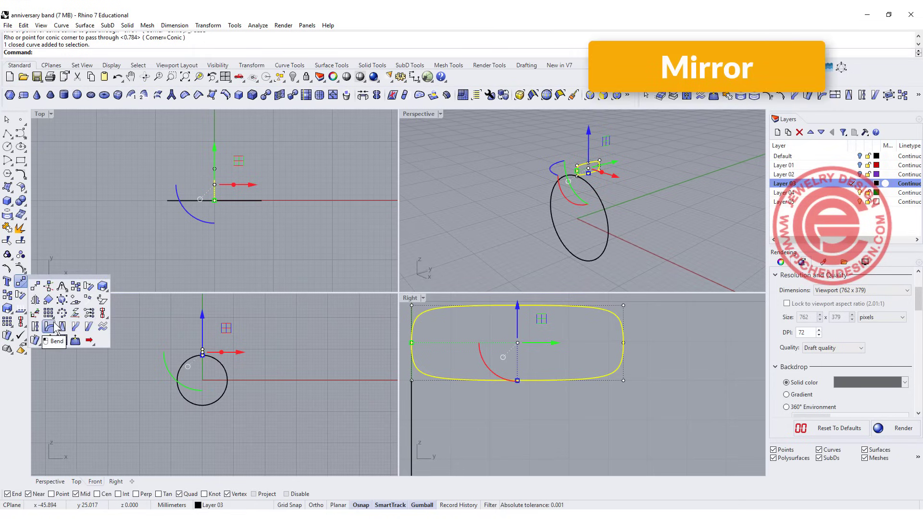
click(34, 300)
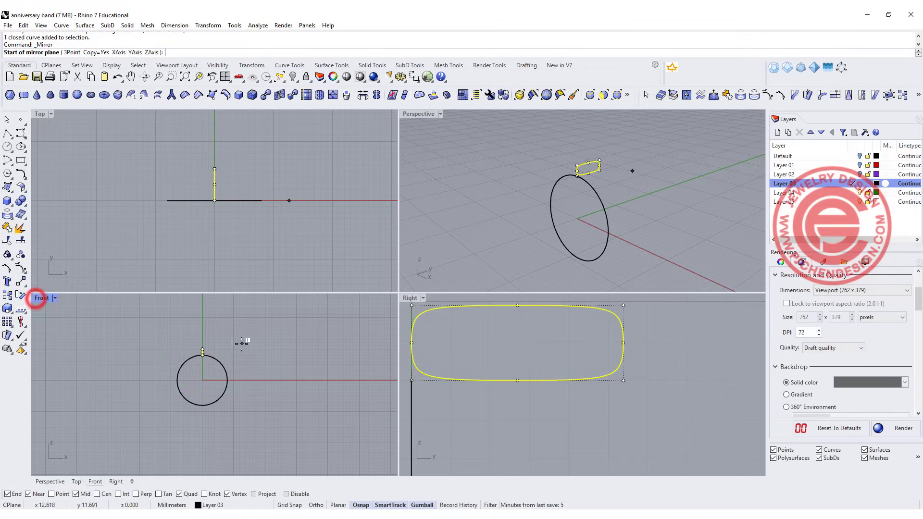
text(0)
key(Return)
click(250, 371)
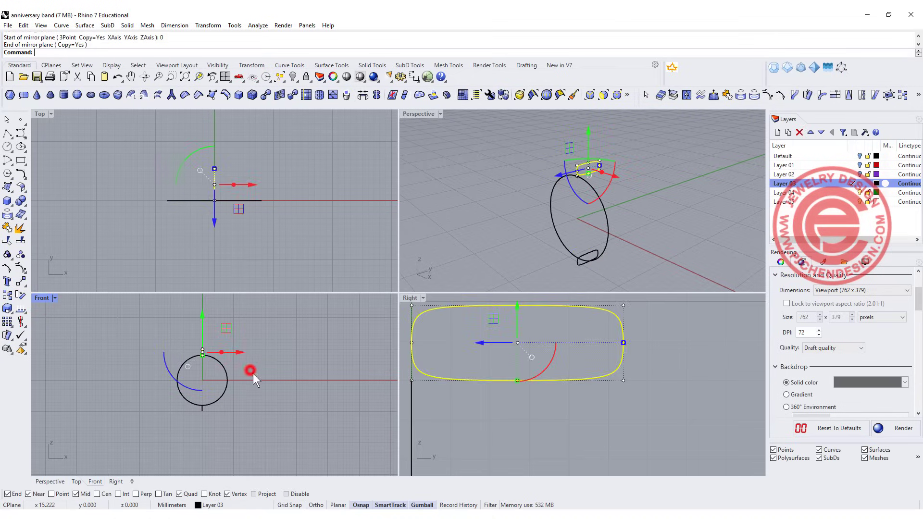
- Scale the lower profile copy narrower horizontally with the gumball
click(590, 439)
scroll(568, 386, down, 12)
scroll(571, 406, down, 3)
scroll(509, 418, up, 5)
click(514, 412)
drag(488, 397, 499, 398)
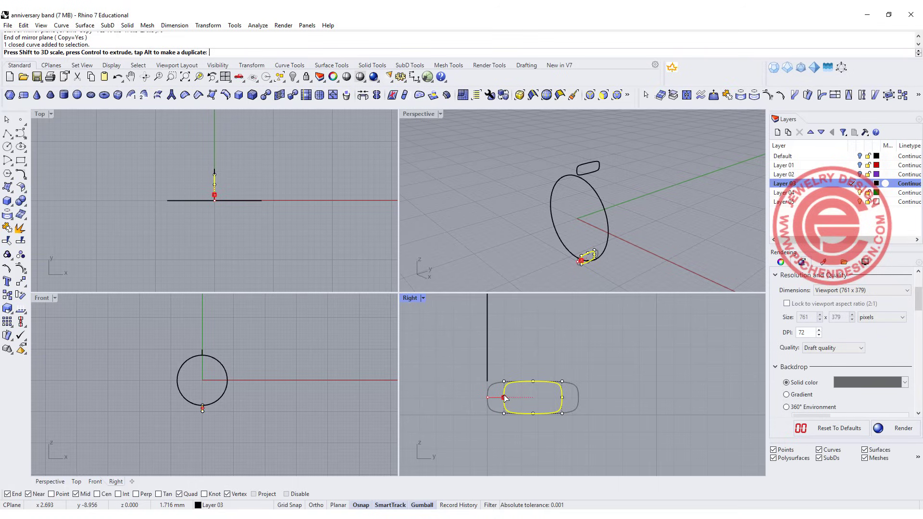
drag(505, 398, 504, 398)
- Align the circle and both profiles on their vertical centres at 0
double_click(402, 298)
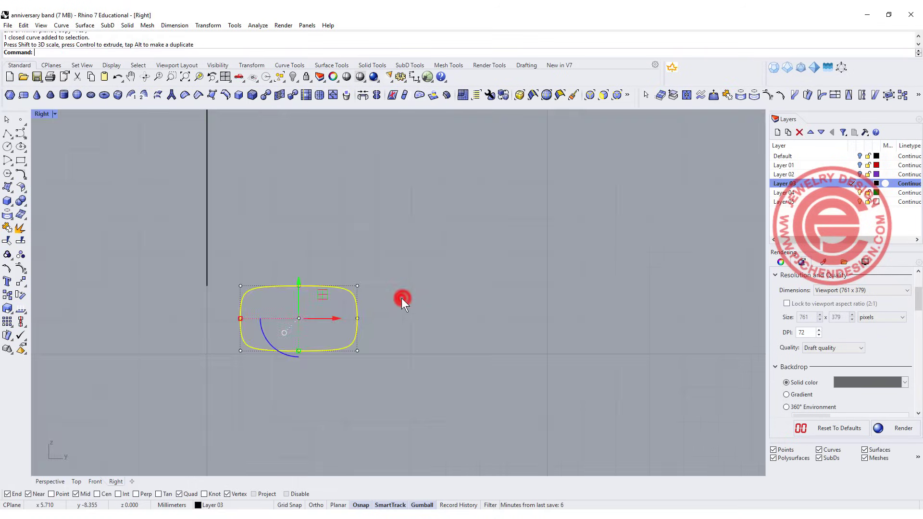
scroll(351, 197, down, 6)
click(464, 232)
scroll(421, 204, down, 6)
right_drag(392, 185, 380, 265)
scroll(325, 229, up, 6)
drag(328, 179, 527, 404)
click(24, 325)
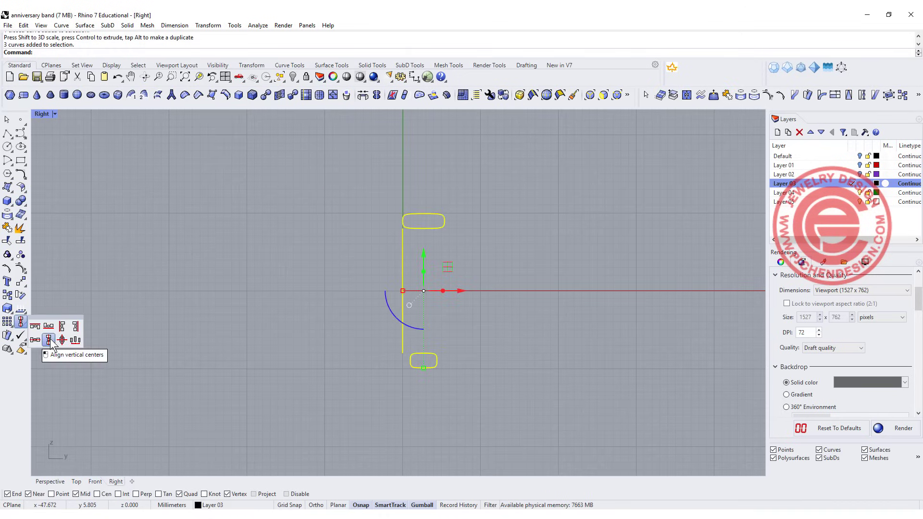
click(48, 340)
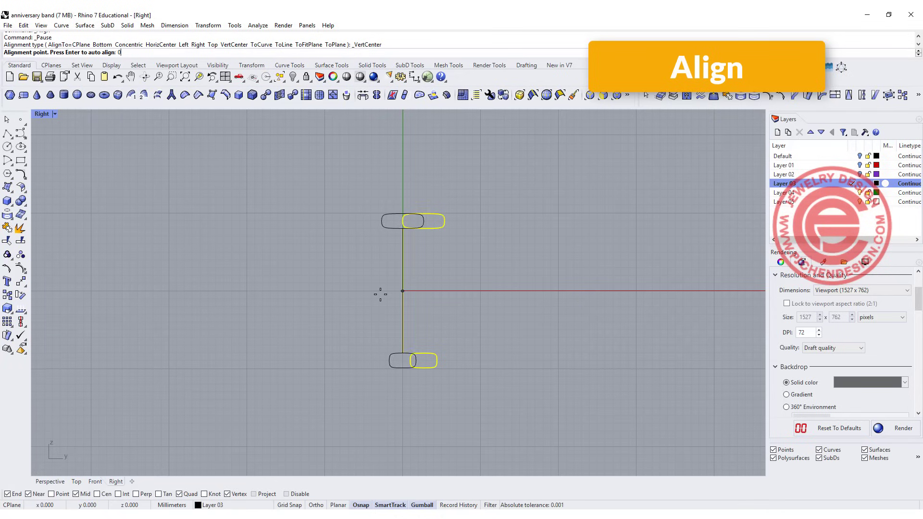
text(0)
key(Return)
click(519, 287)
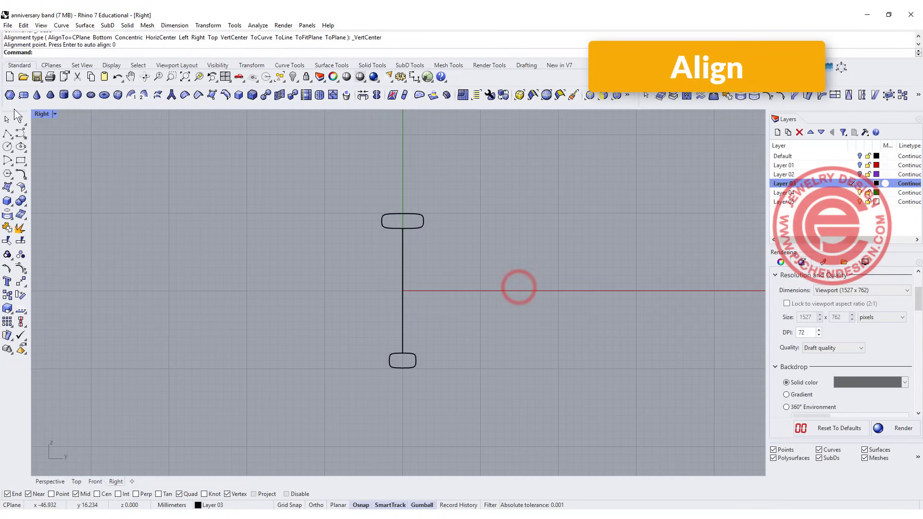
- Start a one-rail sweep with the circle as rail and both profiles as cross sections
double_click(40, 114)
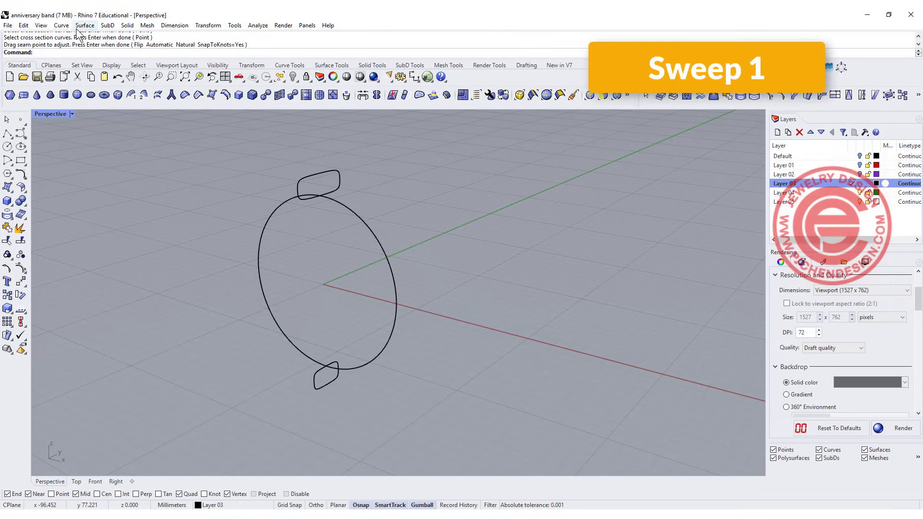
click(85, 25)
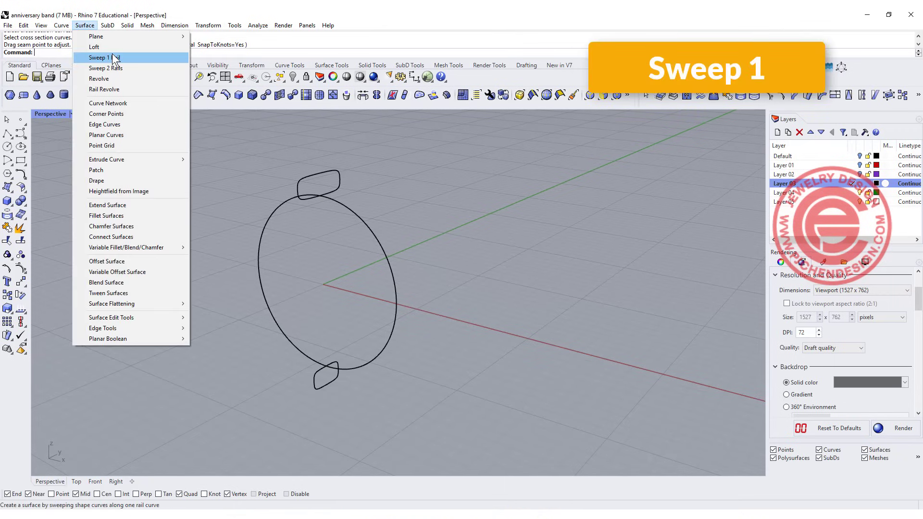
click(114, 58)
click(363, 218)
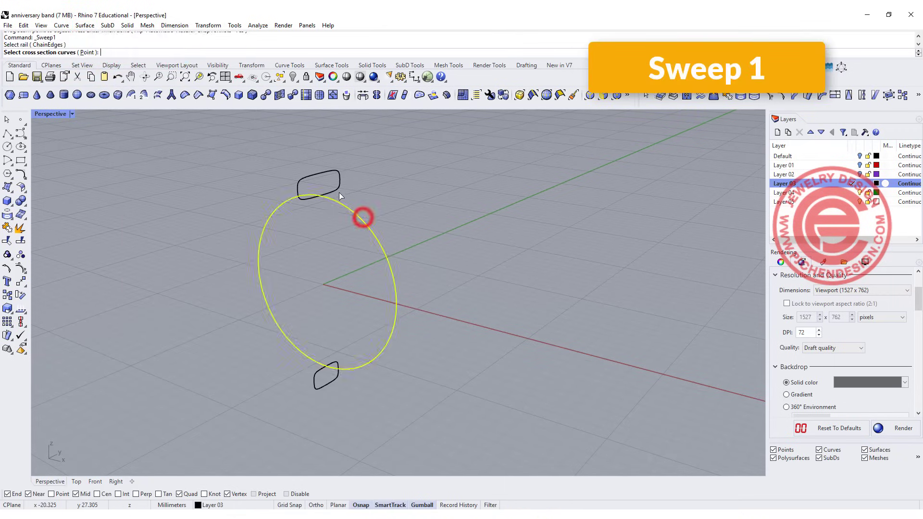
click(337, 190)
click(315, 375)
key(Return)
- Accept the seams and create a closed freeform sweep forming the band
right_drag(548, 355, 454, 283)
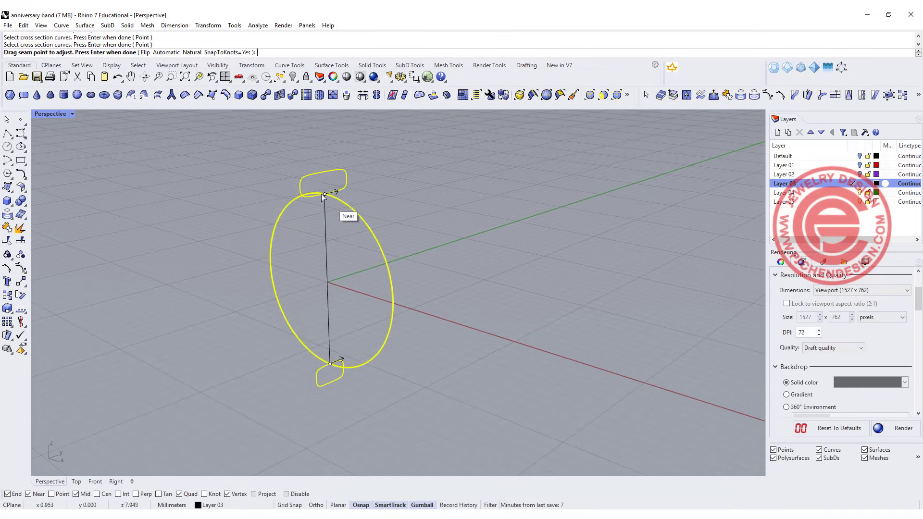
scroll(322, 198, up, 2)
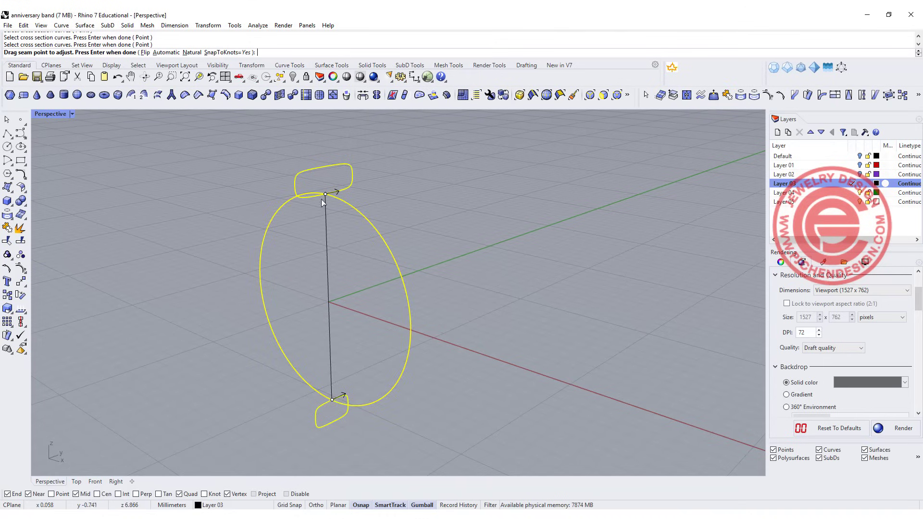
key(Return)
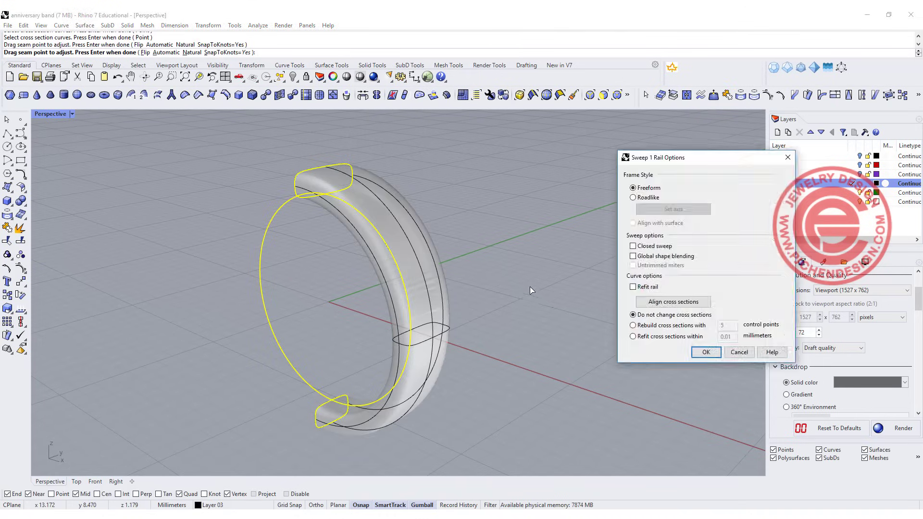
right_drag(503, 276, 362, 174)
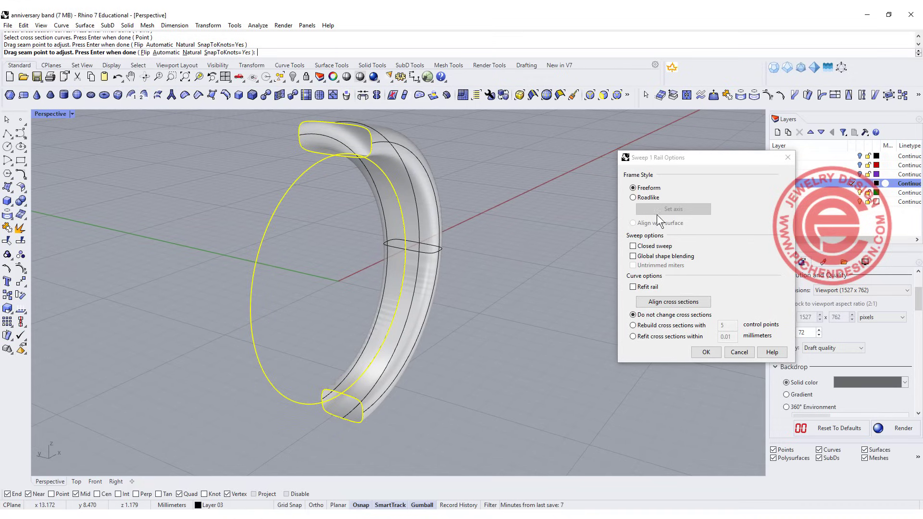
click(634, 247)
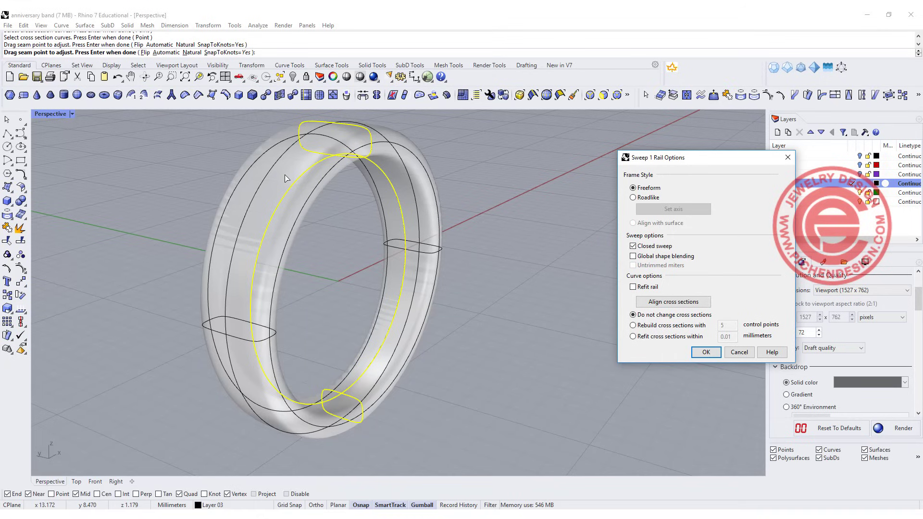
click(706, 353)
- Inspect the swept band from several angles, then hide it
right_drag(548, 247, 515, 259)
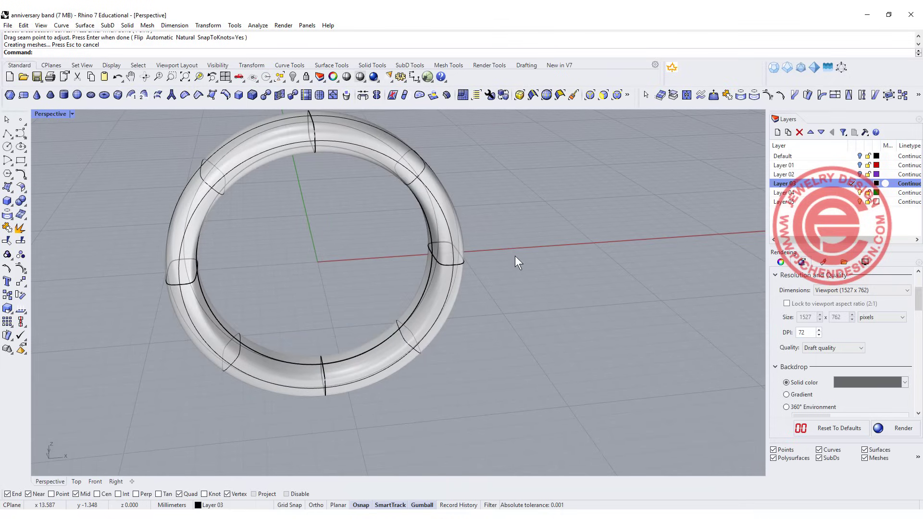
right_drag(548, 233, 315, 206)
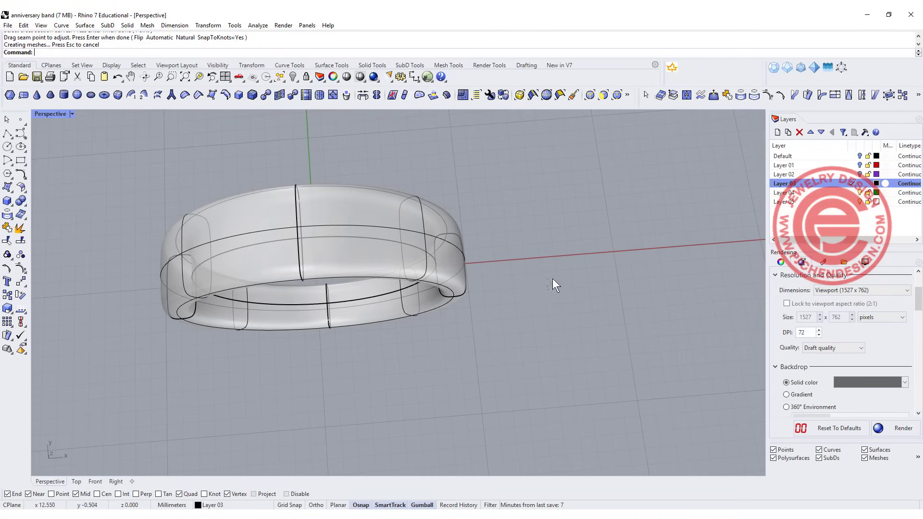
right_drag(554, 280, 505, 223)
click(402, 200)
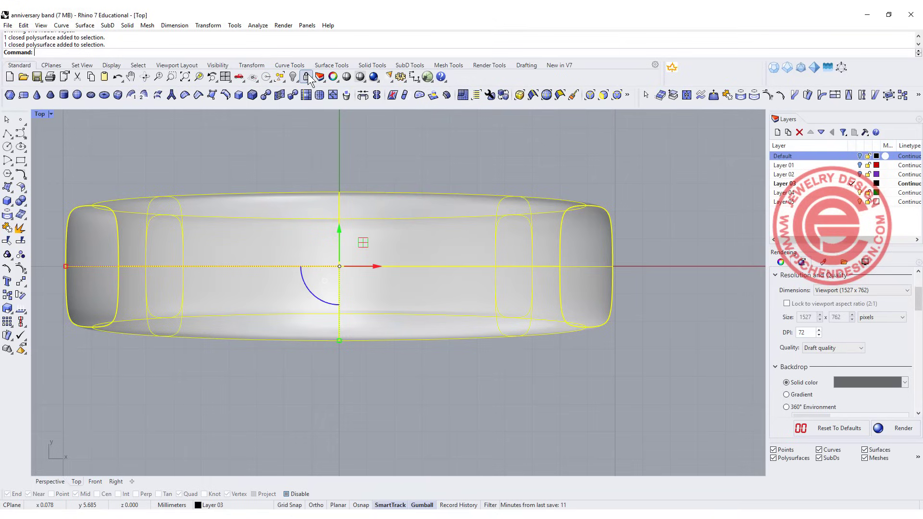
click(293, 77)
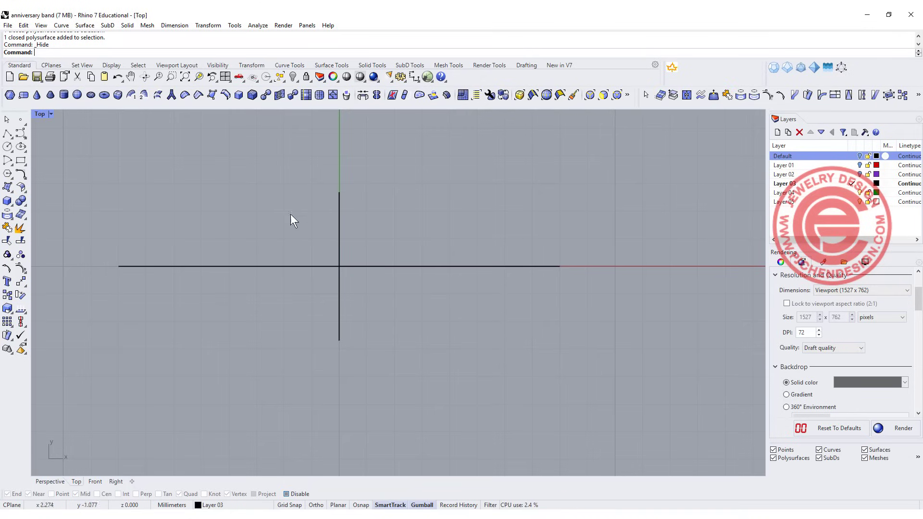
- With grid snap on, draw a five-point S-curve from upper left through the origin to lower right
click(21, 134)
click(290, 505)
click(255, 184)
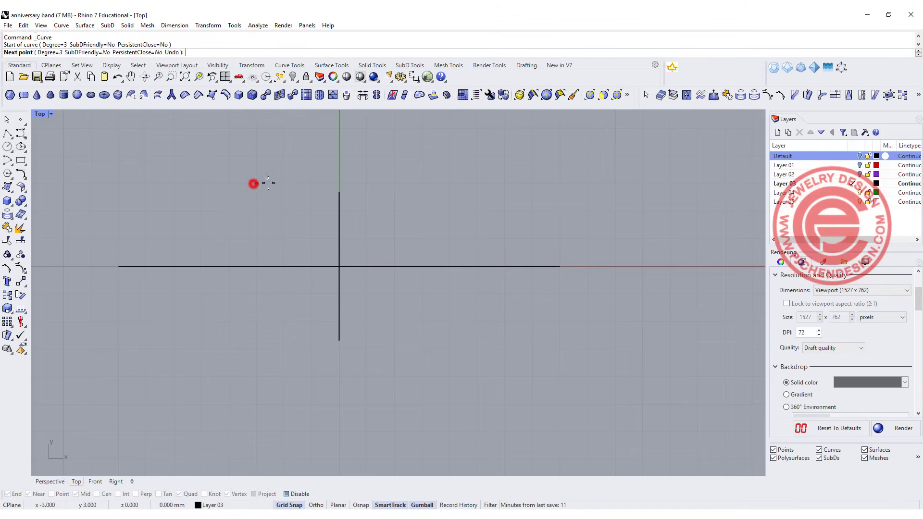
click(320, 192)
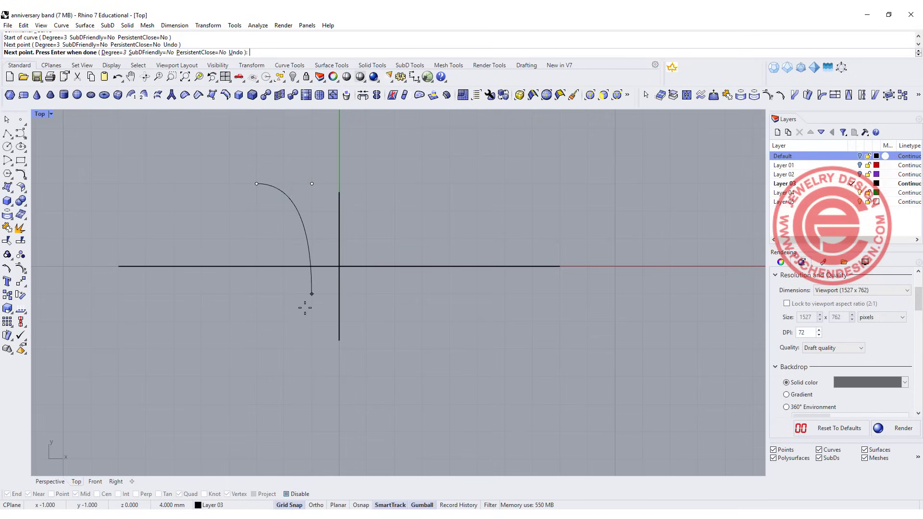
click(344, 269)
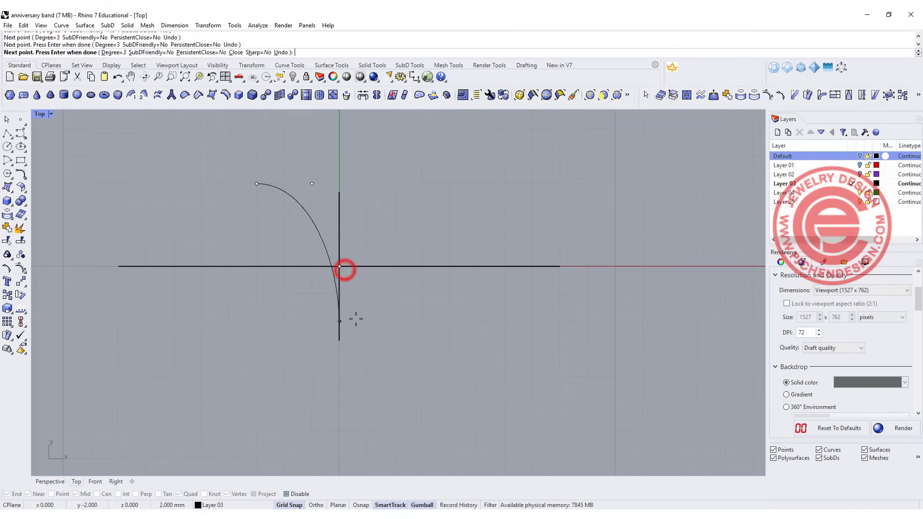
click(368, 345)
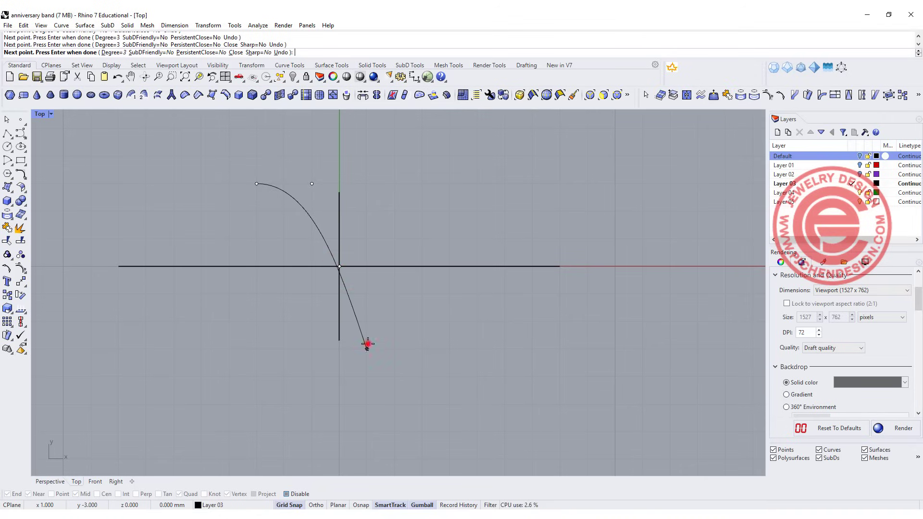
click(422, 350)
key(Return)
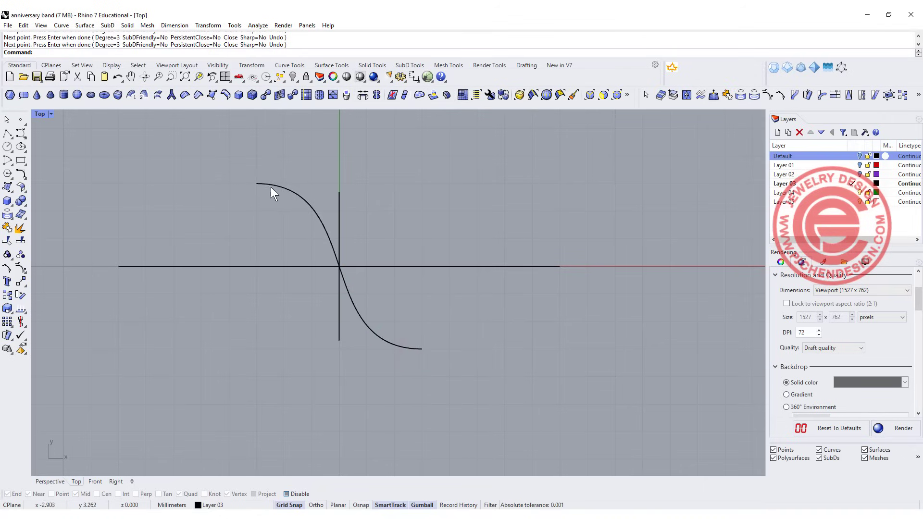
- Enlarge the gem uniformly and move it to sit just right of the origin
click(271, 186)
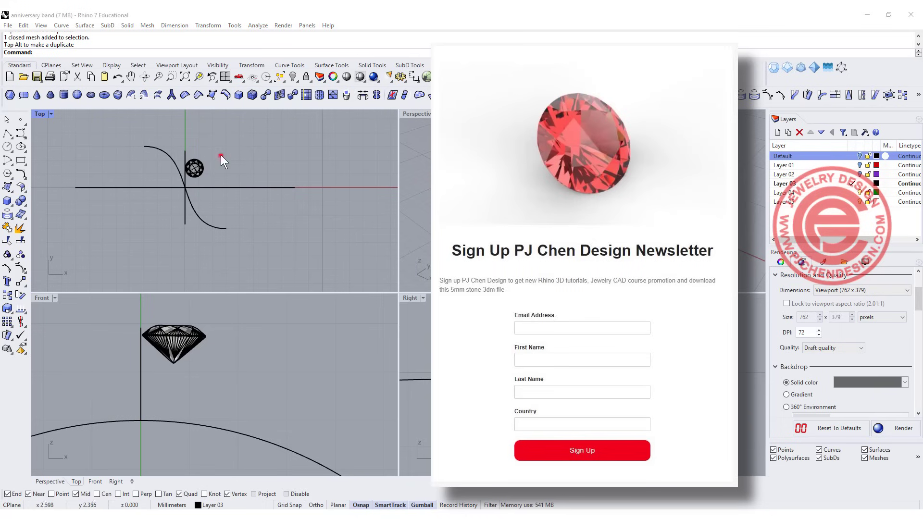
click(199, 166)
scroll(210, 163, up, 3)
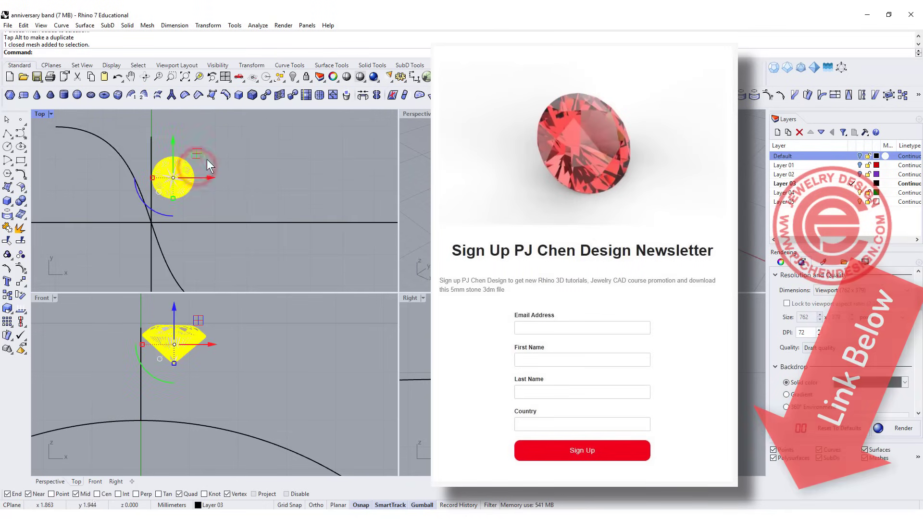
drag(199, 157, 200, 198)
scroll(192, 198, up, 2)
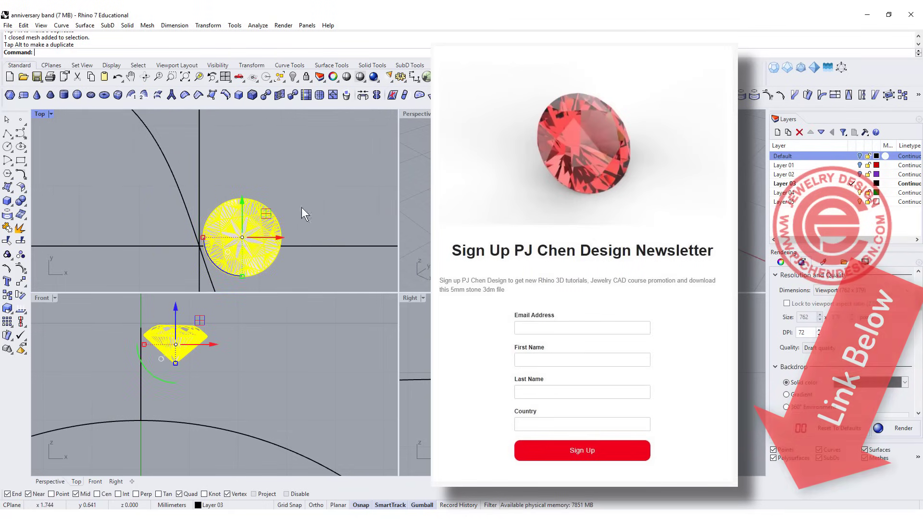
right_drag(191, 198, 298, 206)
shift+drag(203, 237, 193, 238)
scroll(303, 213, down, 4)
right_drag(303, 213, 247, 212)
drag(235, 224, 245, 231)
- Shift a copy of the S-curve to the right
scroll(221, 198, down, 3)
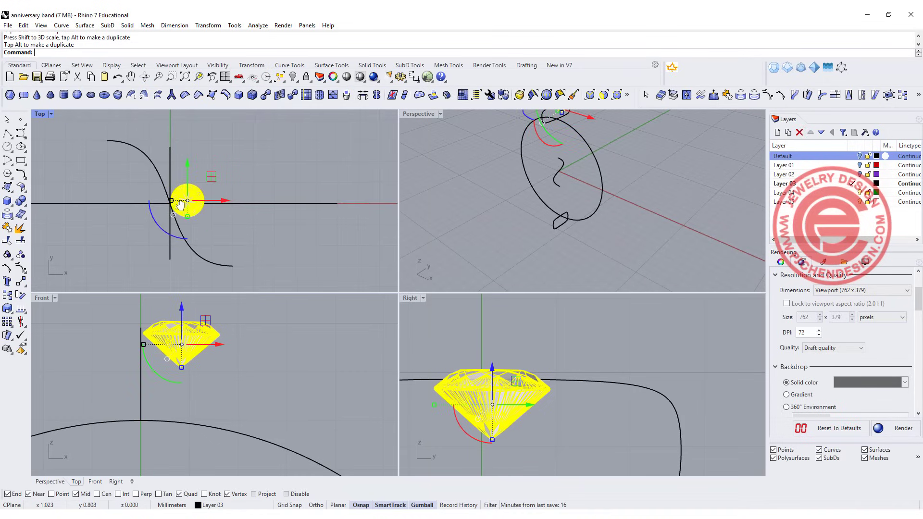
click(193, 250)
mouse_move(193, 251)
mouse_down()
mouse_move(273, 215)
mouse_move(278, 222)
mouse_move(257, 228)
mouse_up()
- Spread the S-curve's two end points apart and push the right end further right
key(alt)
scroll(151, 146, up, 2)
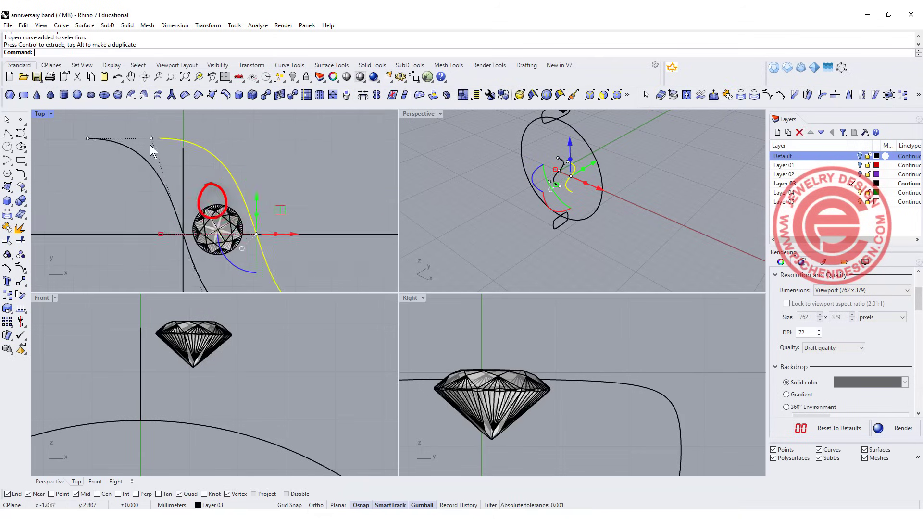
key(ctrl+m)
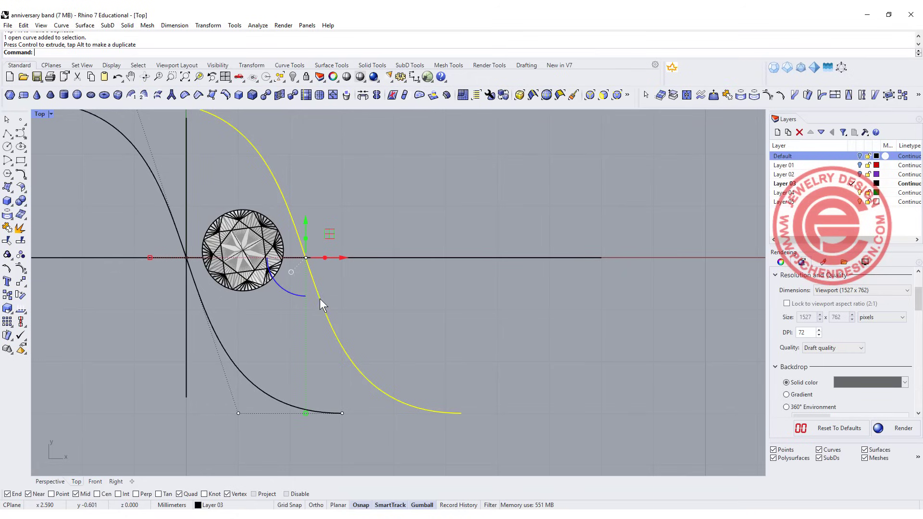
key(ctrl+z)
click(238, 413)
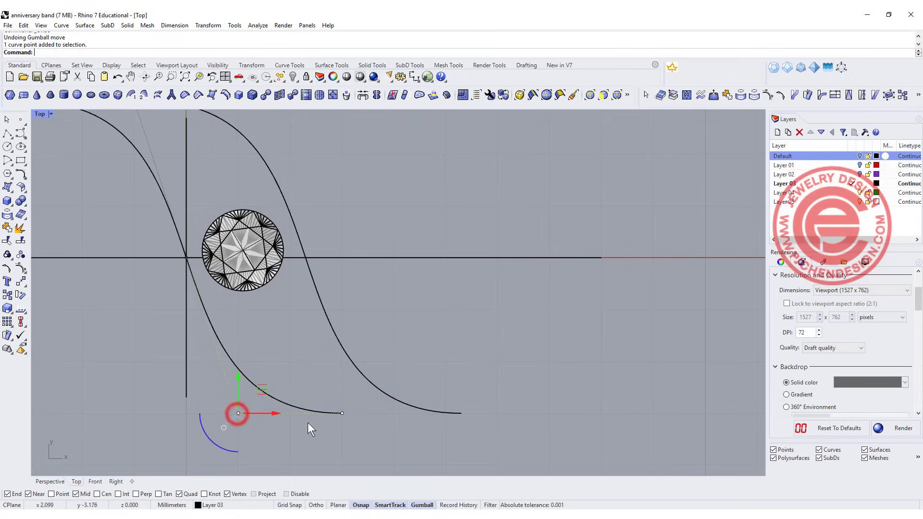
shift+click(341, 413)
drag(238, 413, 219, 420)
click(361, 413)
drag(400, 413, 449, 414)
- Move the other S-curve's end control points so the curves frame the gem
right_drag(425, 411, 457, 399)
click(402, 399)
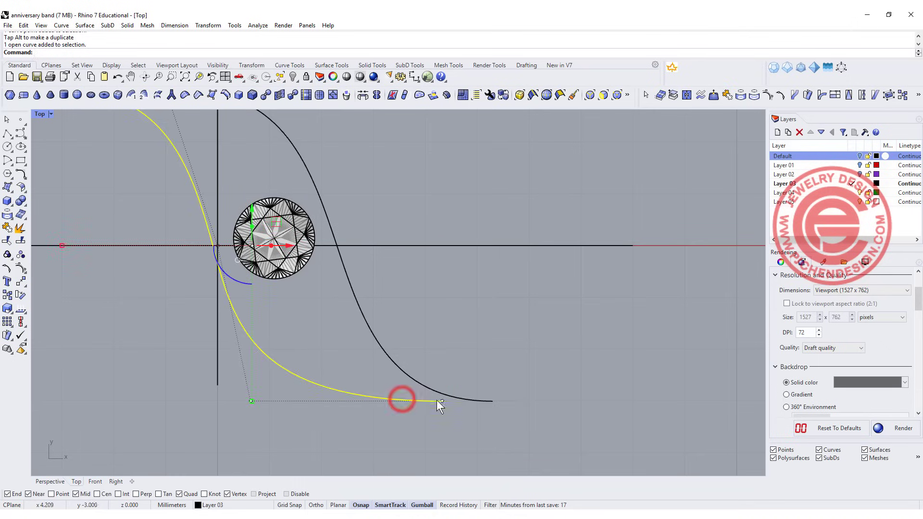
click(441, 400)
click(441, 400)
click(440, 401)
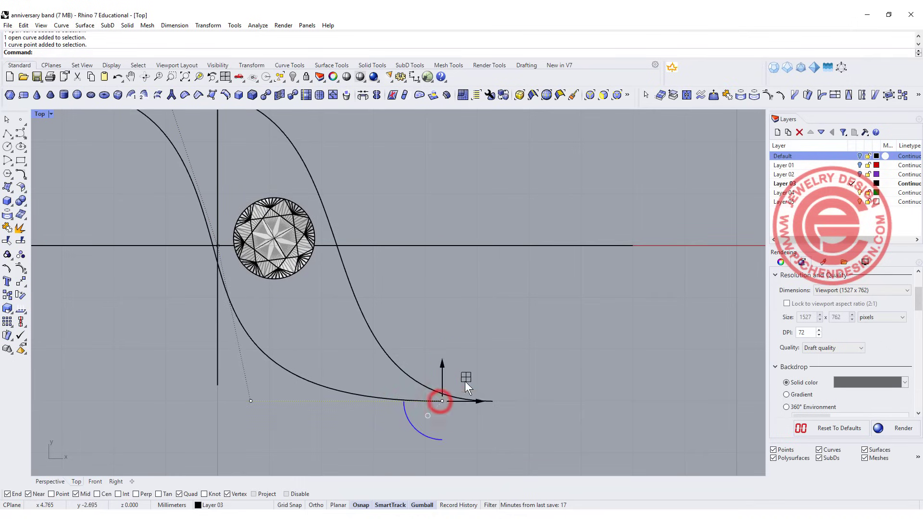
drag(466, 377, 442, 357)
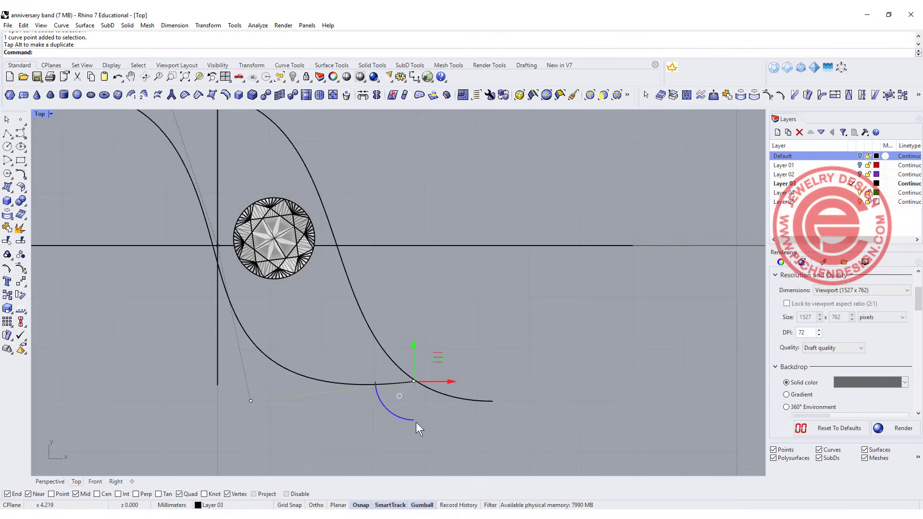
click(247, 401)
click(304, 375)
click(250, 402)
drag(273, 375, 270, 385)
scroll(235, 285, down, 6)
right_drag(167, 208, 257, 278)
- Move the right S-curve over to the left
scroll(256, 277, up, 2)
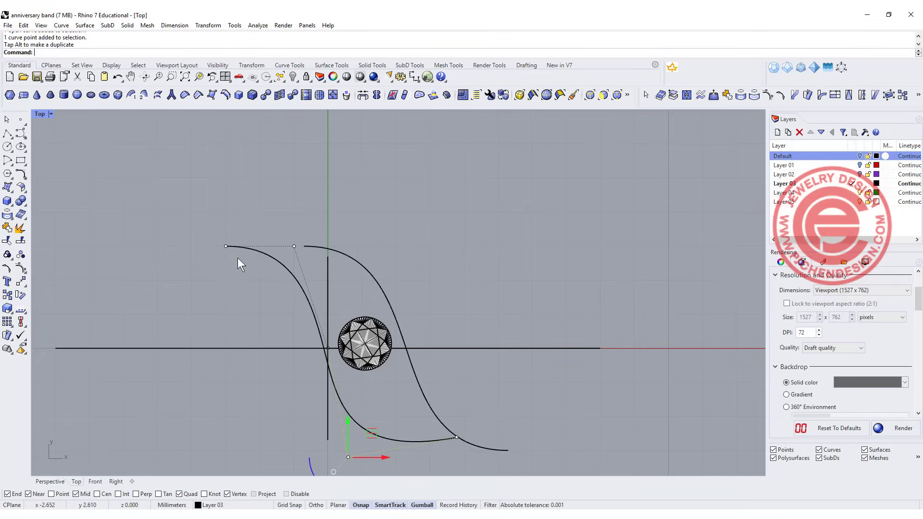
scroll(237, 258, up, 1)
click(223, 243)
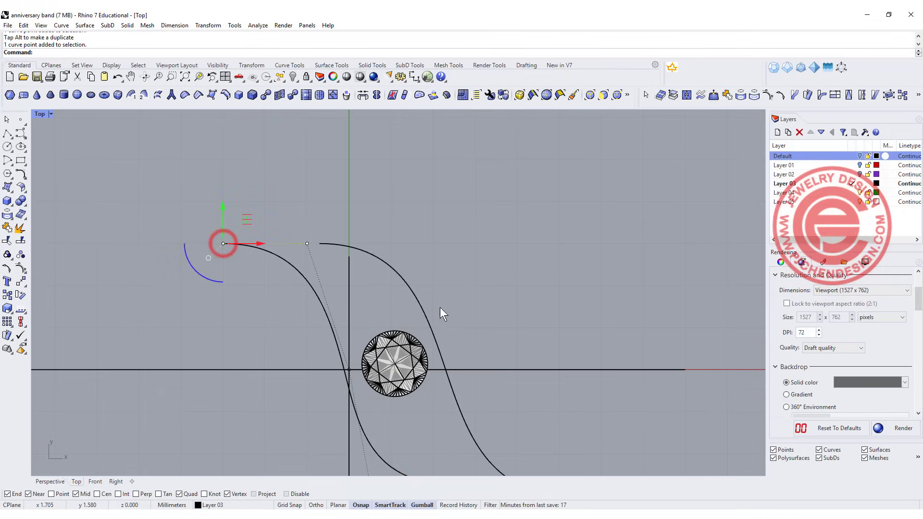
key(Escape)
key(Escape)
click(425, 311)
drag(481, 368, 284, 345)
- Reshape that curve by dragging its end point left and raising a control point
click(224, 243)
scroll(225, 243, up, 6)
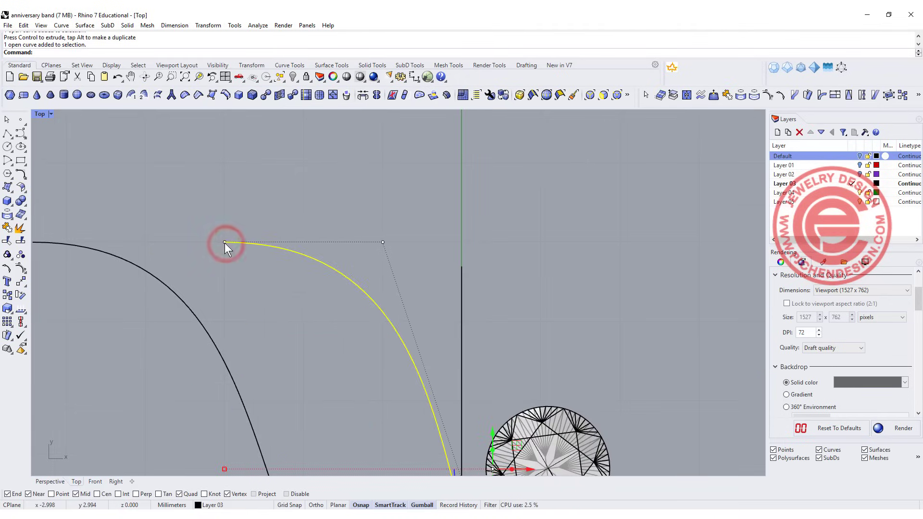
click(224, 243)
drag(255, 220, 161, 243)
click(383, 243)
drag(407, 223, 418, 196)
scroll(451, 264, down, 3)
scroll(550, 414, down, 6)
right_drag(550, 416, 519, 380)
click(493, 384)
- Delete the left S-curve and duplicate the remaining one offset to the right
click(386, 414)
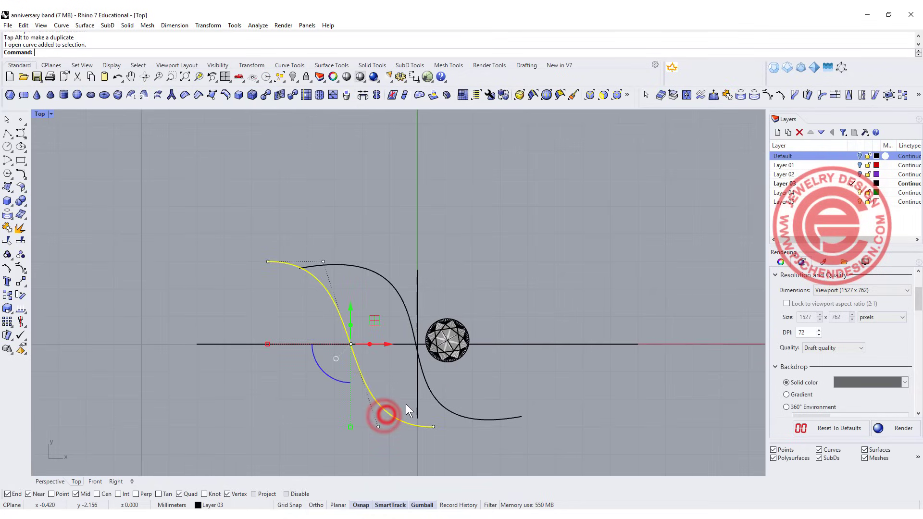
key(Delete)
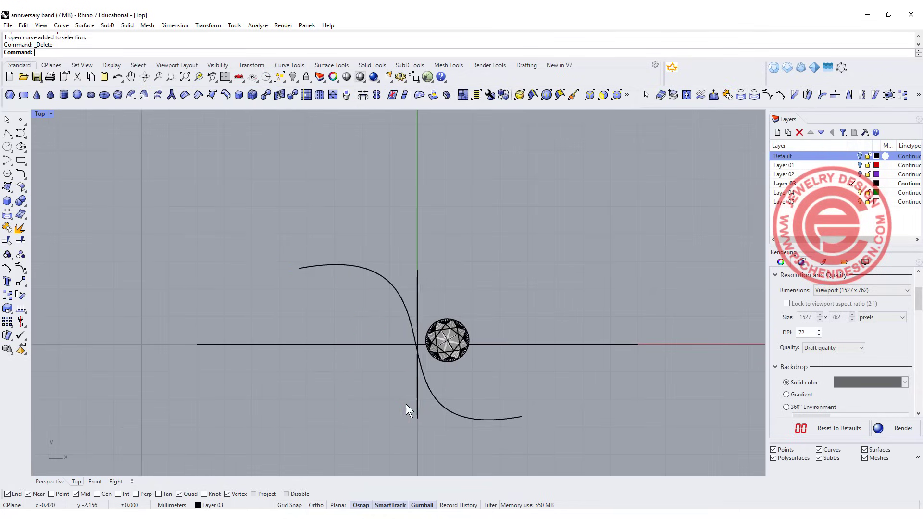
click(461, 412)
right_drag(460, 414, 336, 403)
drag(324, 331, 388, 347)
key(ctrl+z)
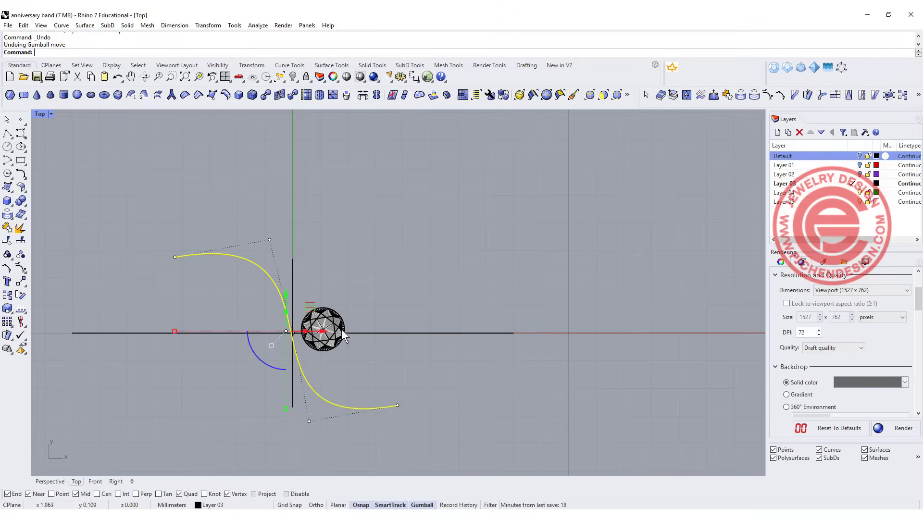
drag(325, 336, 388, 336)
- Nudge the copied S-curve's end control point slightly up and right
click(446, 396)
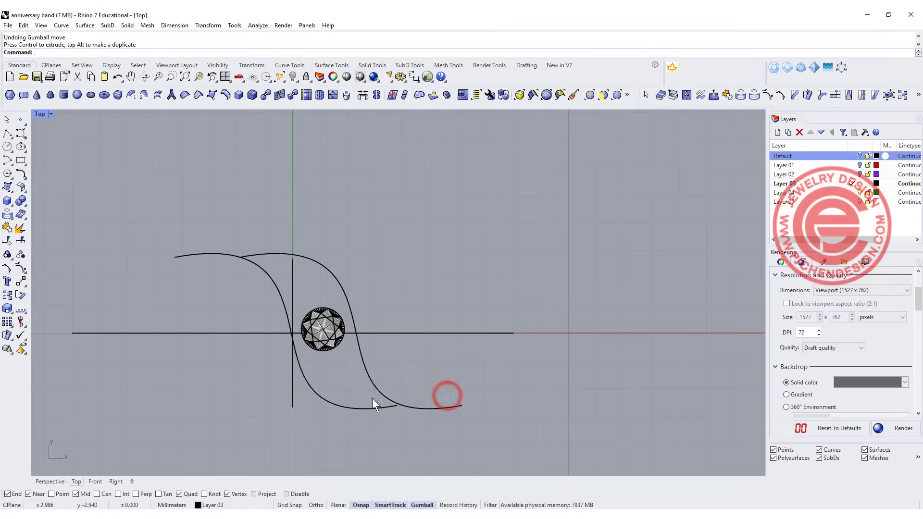
scroll(345, 373, up, 3)
scroll(433, 354, down, 4)
right_drag(468, 379, 338, 318)
scroll(361, 355, up, 6)
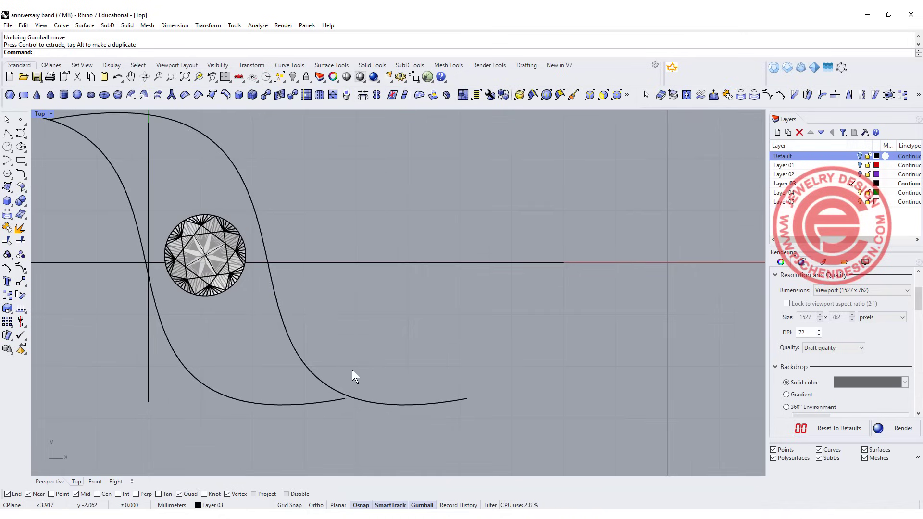
click(343, 399)
click(342, 398)
drag(373, 371, 377, 371)
- Build a 3-D curve from two views using the S-curve and the ring circle
click(462, 340)
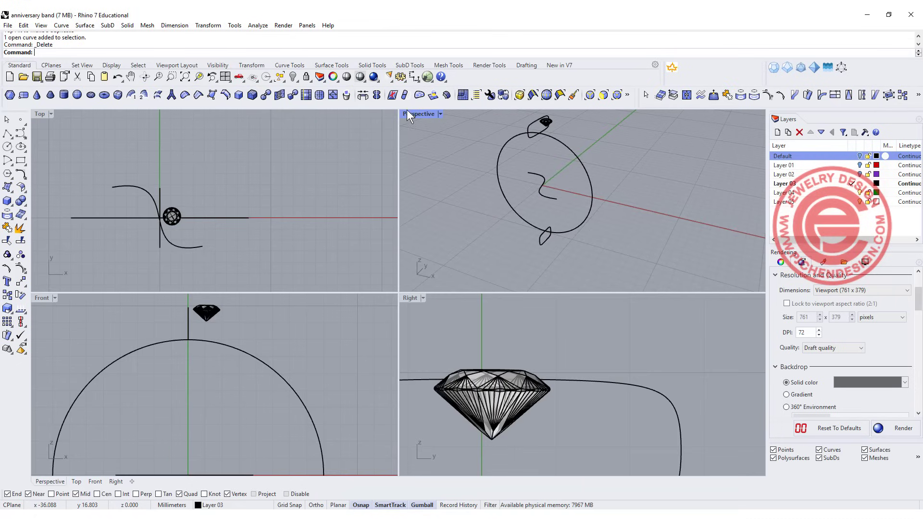
double_click(416, 113)
click(23, 176)
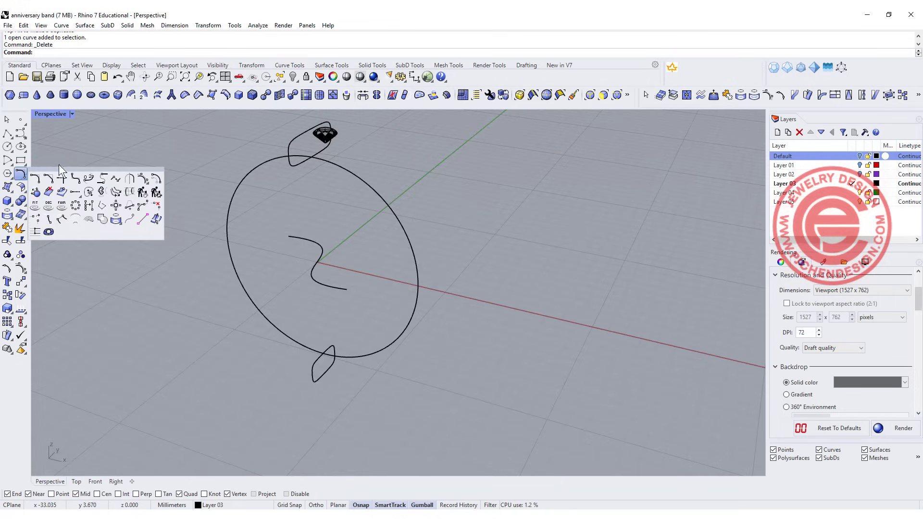
click(91, 190)
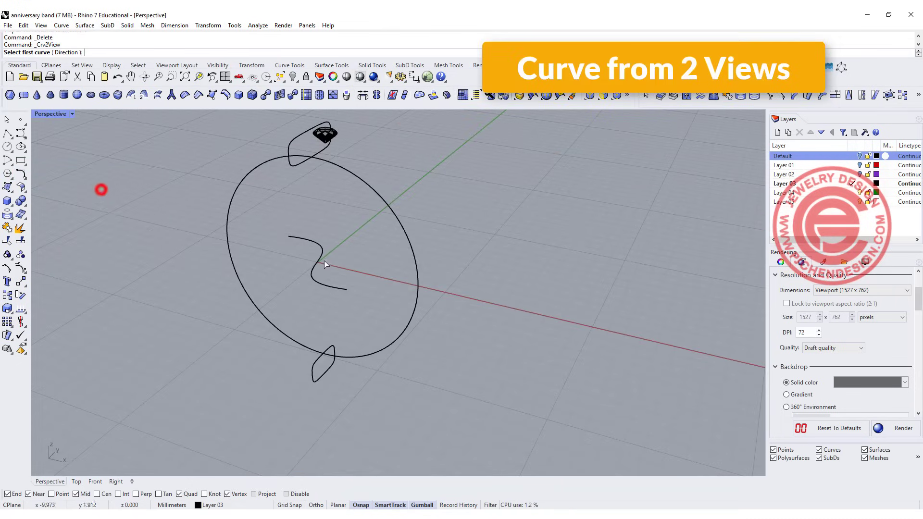
click(337, 287)
click(334, 163)
right_drag(504, 200, 367, 384)
- Delete the extra lower projected curve and set the S-shaped rail curve's display colour to Red
click(354, 384)
key(Delete)
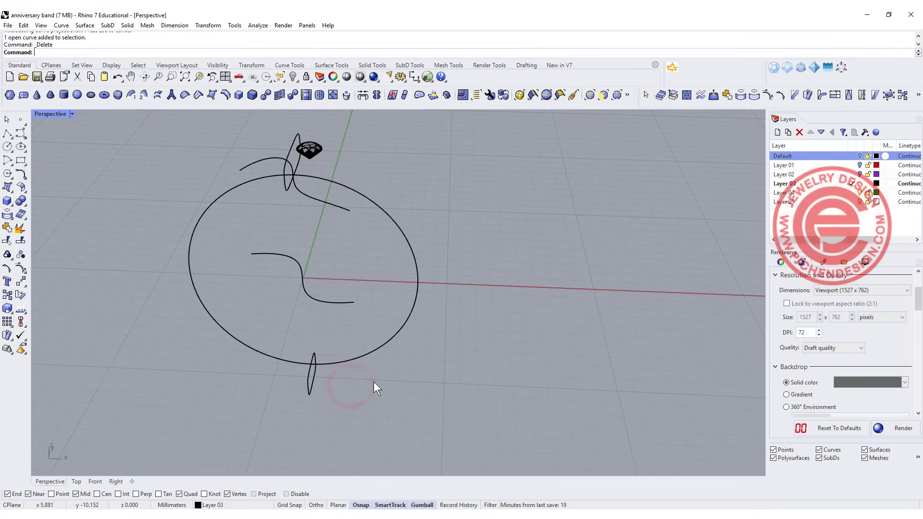
click(344, 212)
right_drag(345, 209, 509, 201)
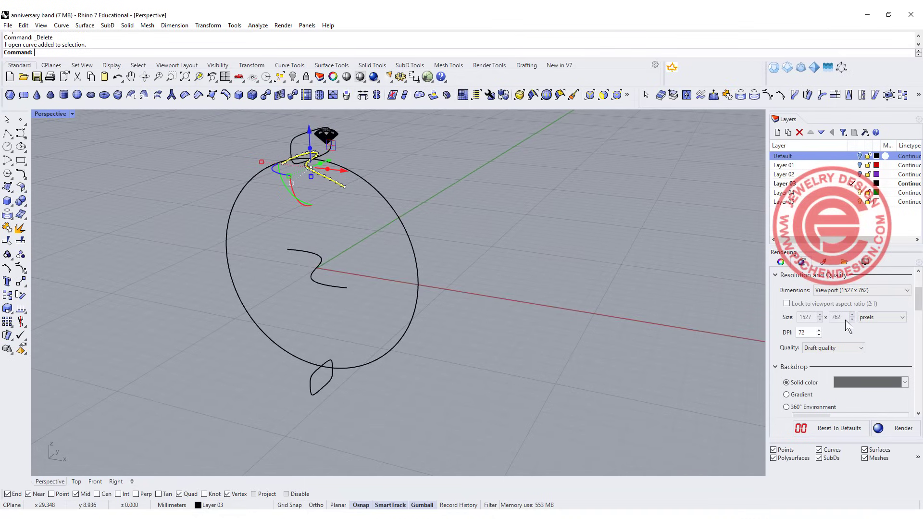
click(906, 335)
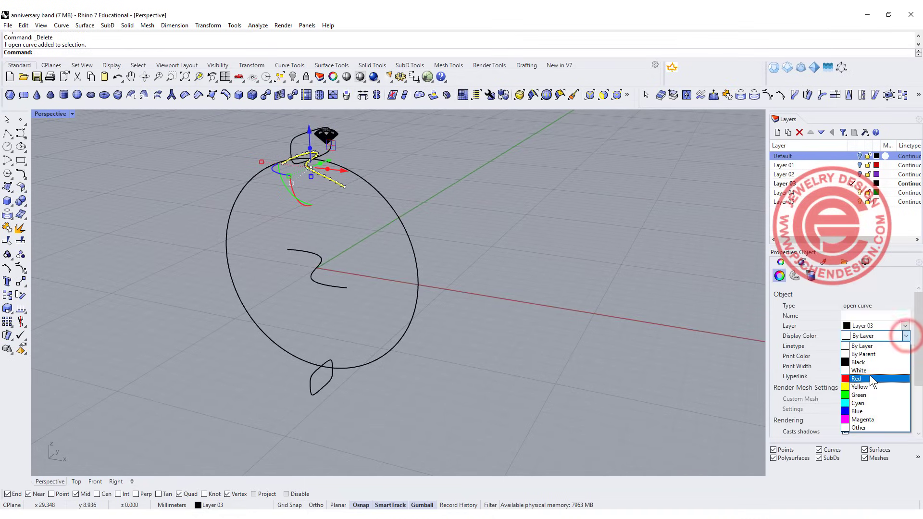
click(869, 377)
click(536, 218)
- Hide the two leftover curves and the closed curve near the gem
right_drag(367, 156, 359, 268)
drag(350, 459, 117, 250)
click(292, 77)
shift+right_drag(235, 139, 252, 215)
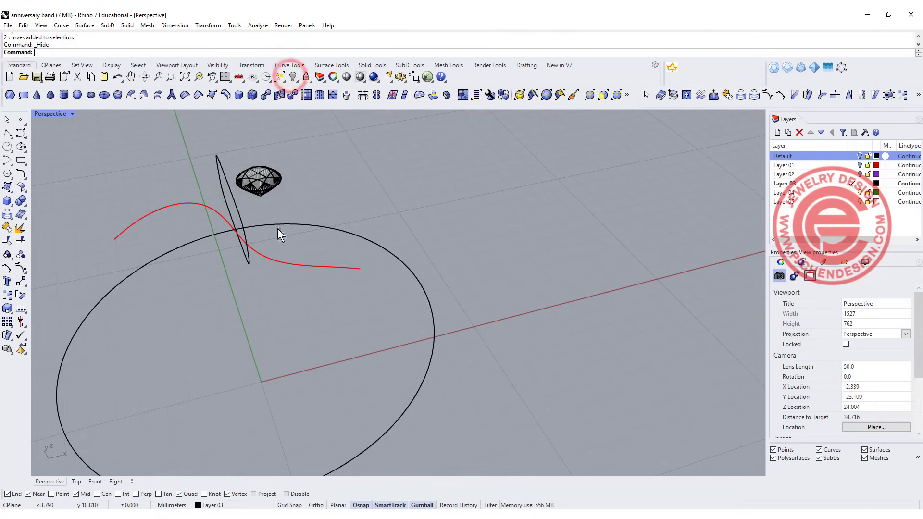
click(234, 201)
key(ctrl+h)
right_drag(365, 197, 445, 178)
- In four-view layout, draw a rounded rectangle in Front starting at the ring's top point
double_click(48, 115)
click(21, 161)
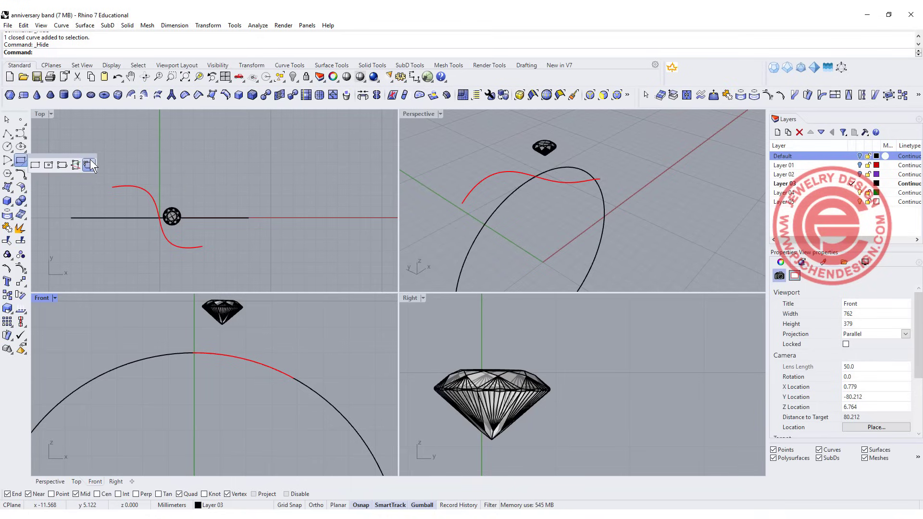
click(90, 165)
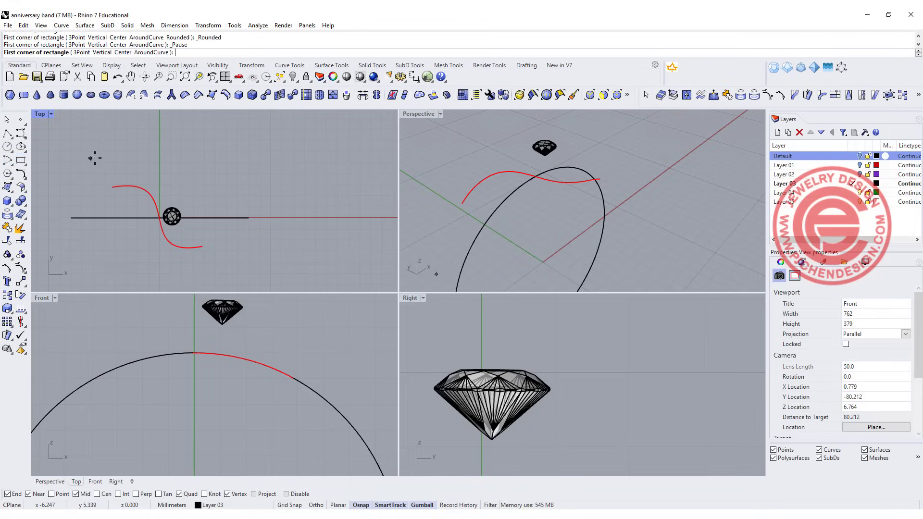
click(195, 351)
right_drag(237, 347, 236, 392)
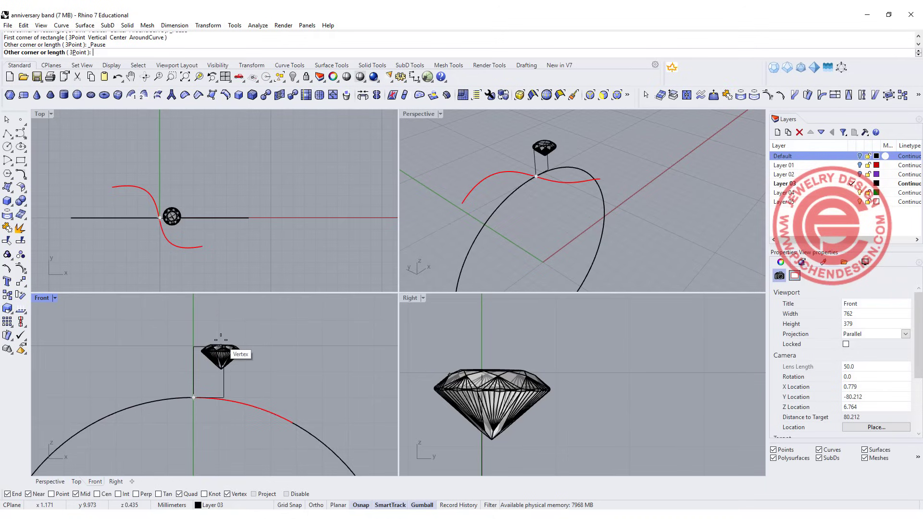
scroll(221, 339, up, 2)
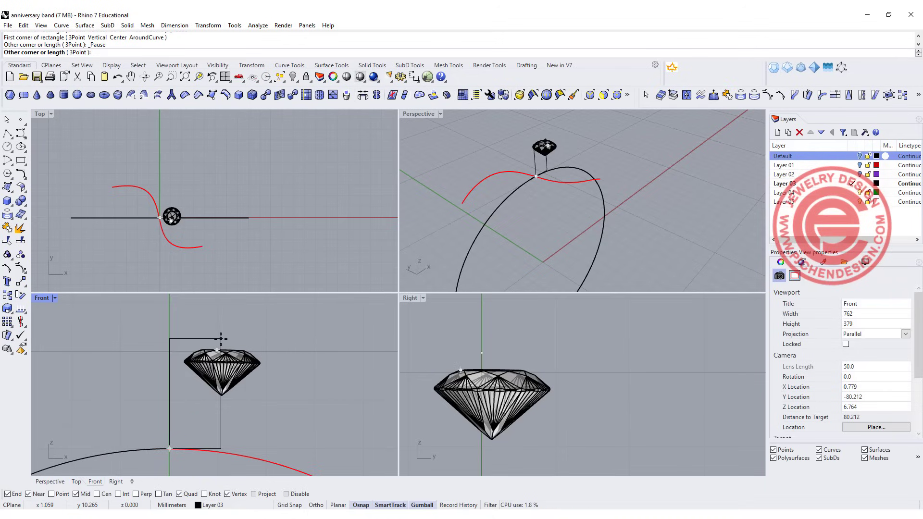
click(218, 339)
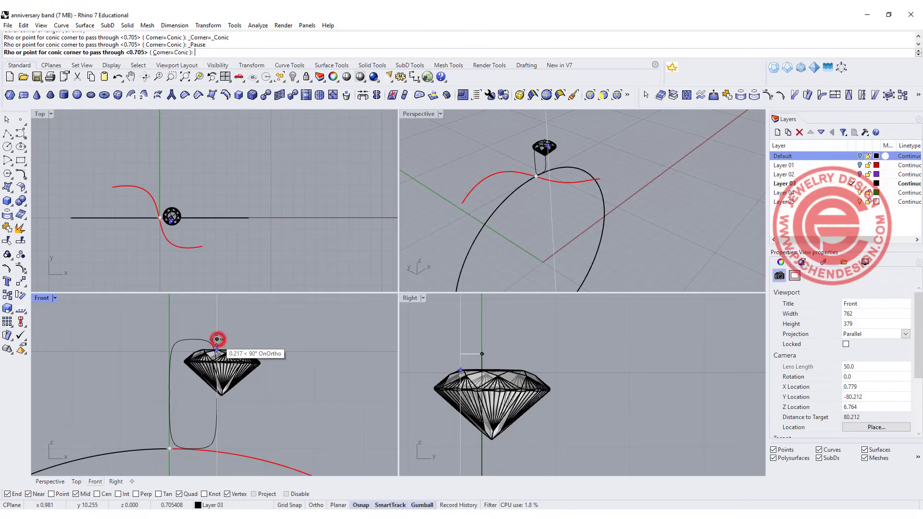
click(215, 340)
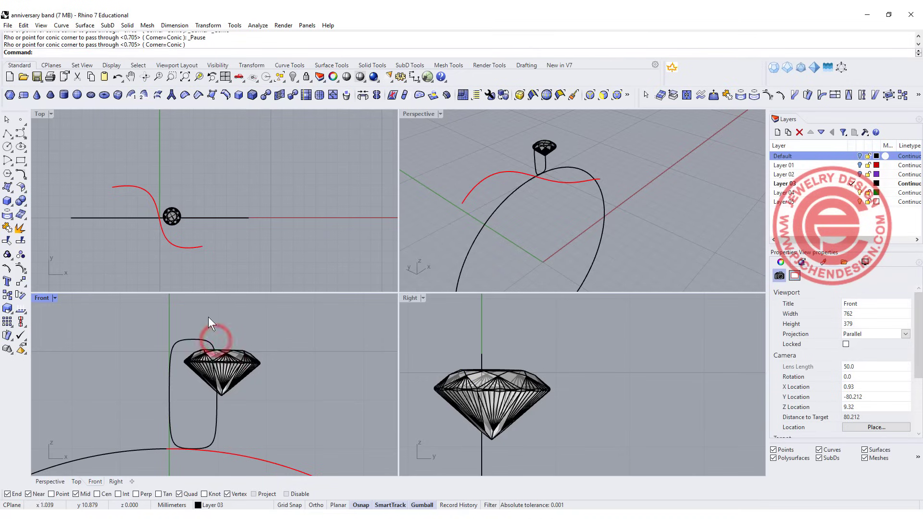
scroll(163, 206, up, 1)
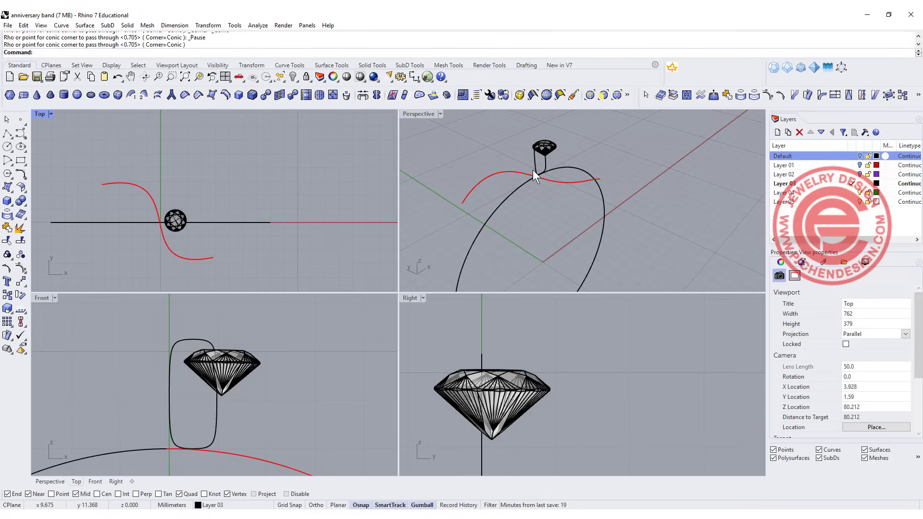
- Move the profile's bottom onto the ring's top point and rotate it to follow the rail
click(537, 168)
scroll(530, 181, up, 2)
scroll(530, 180, up, 2)
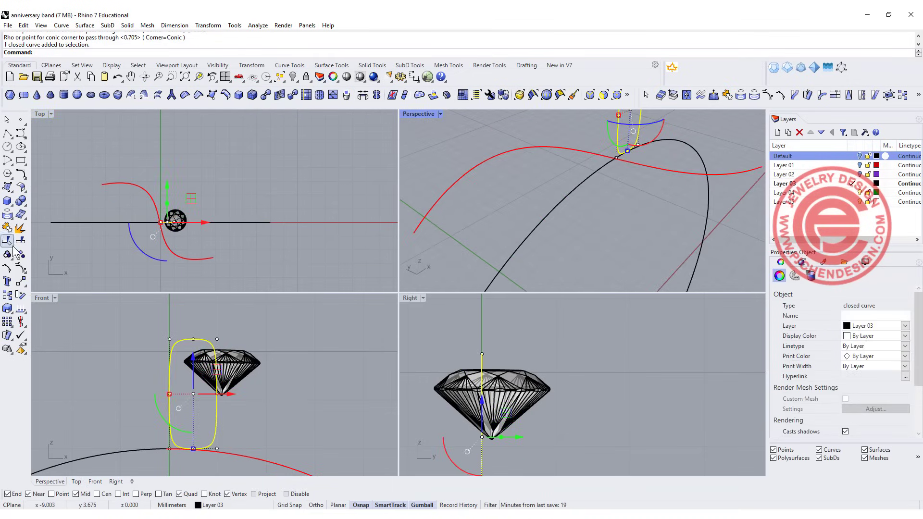
click(21, 283)
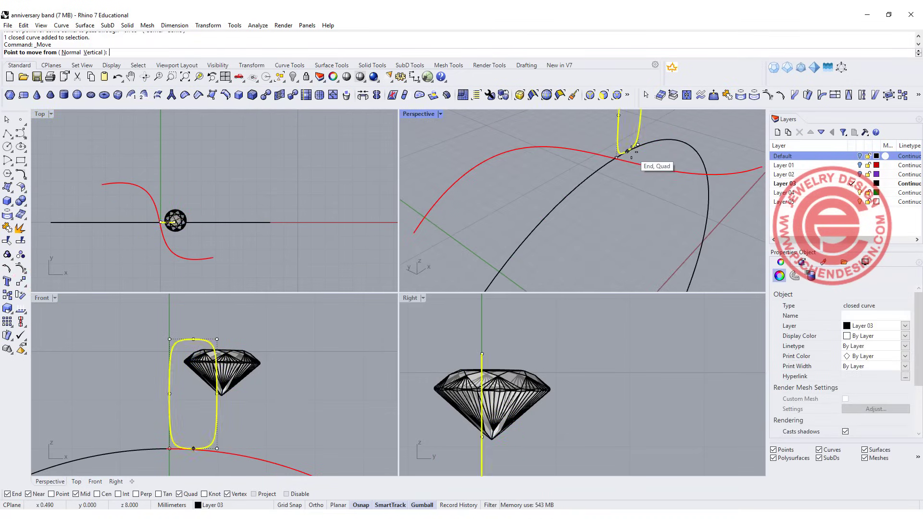
click(631, 152)
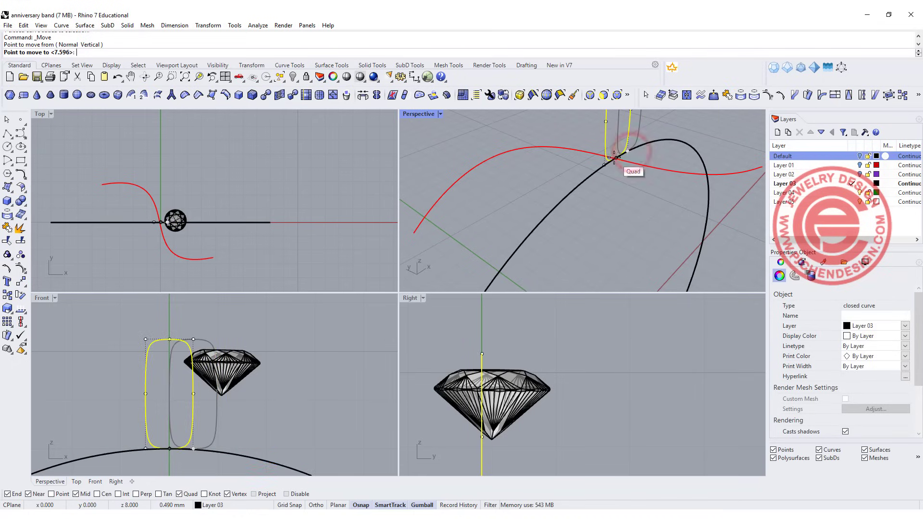
click(616, 157)
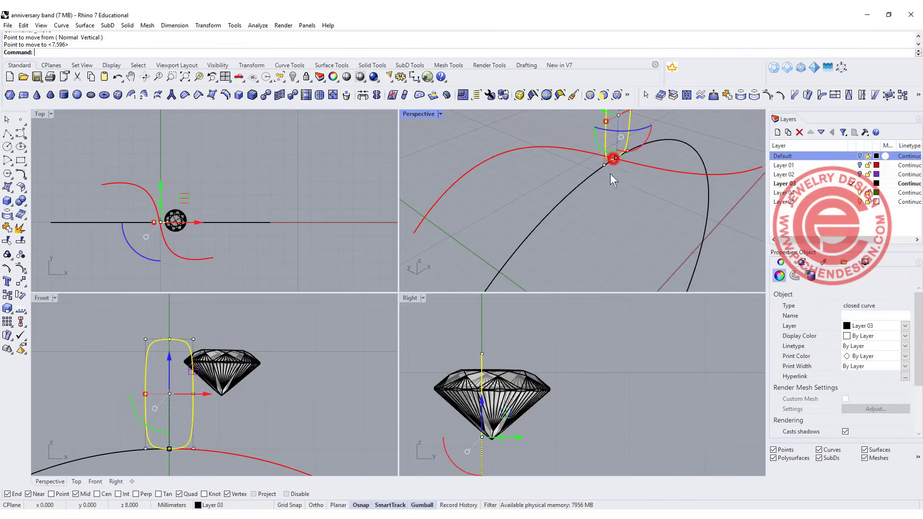
scroll(161, 232, up, 5)
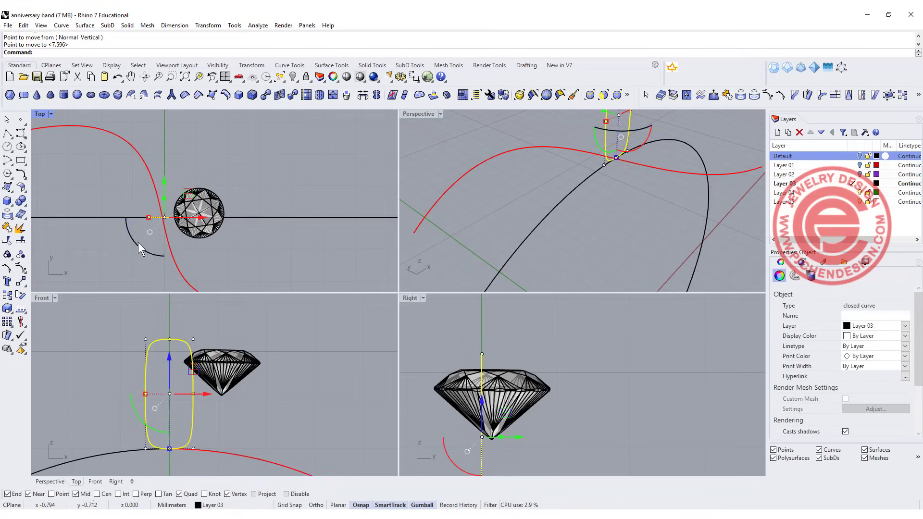
drag(138, 243, 147, 255)
- Copy the profile toward the rail's right end and rotate the copy to match the rail
click(288, 264)
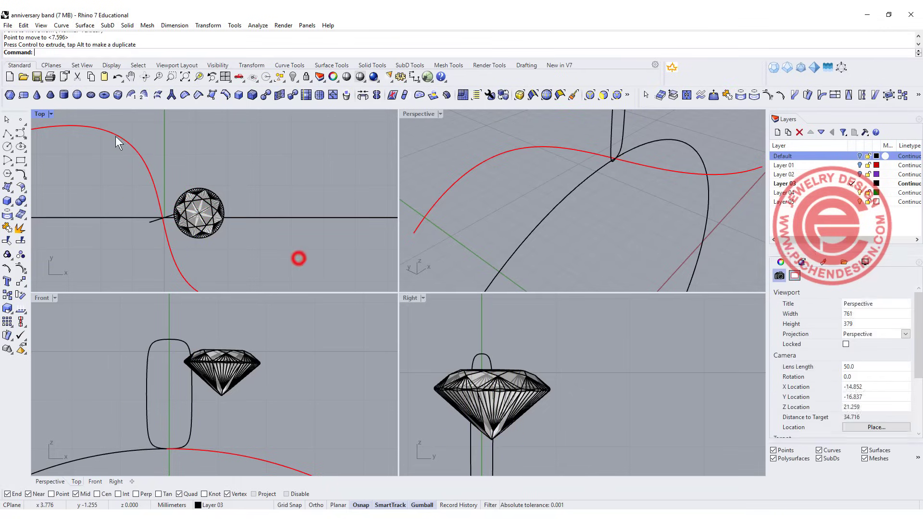
right_drag(189, 180, 117, 161)
click(96, 187)
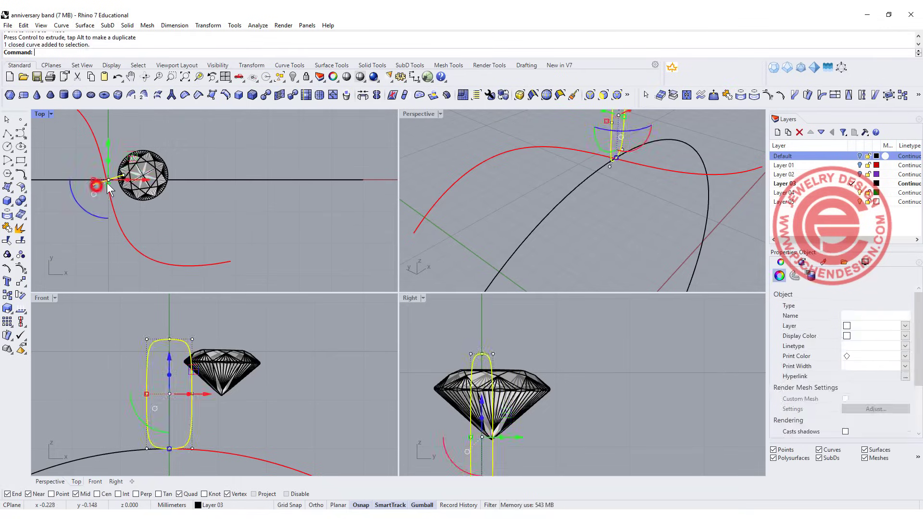
drag(132, 160, 262, 233)
scroll(241, 267, up, 5)
drag(217, 271, 174, 215)
scroll(263, 260, down, 2)
right_drag(262, 251, 271, 217)
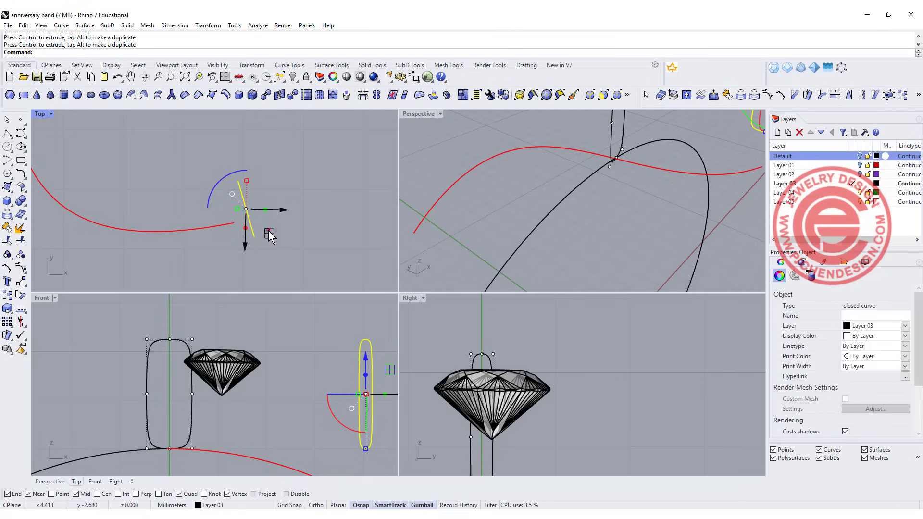
- Shrink the copied profile's height and lower it onto the rail's right end
drag(268, 232, 255, 242)
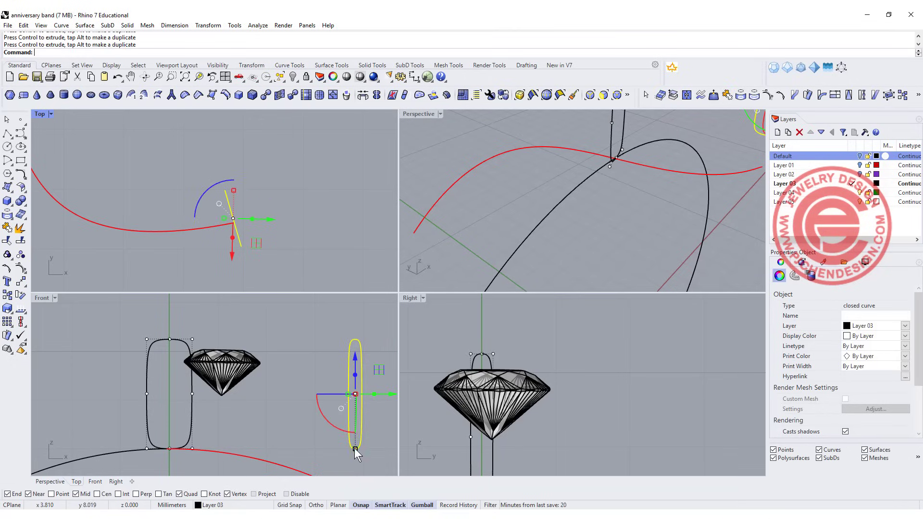
drag(355, 449, 357, 435)
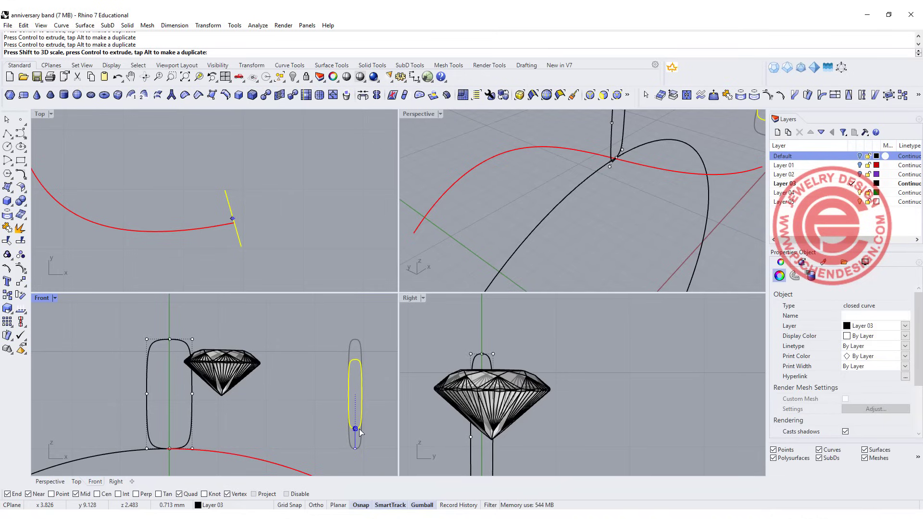
drag(360, 429, 358, 427)
click(315, 414)
key(Escape)
scroll(319, 358, down, 4)
mouse_move(323, 371)
right_down()
mouse_move(293, 342)
mouse_move(326, 357)
right_up()
click(302, 342)
drag(310, 323, 311, 375)
- Nudge the small end profile slightly lower in the Front view
scroll(284, 419, up, 4)
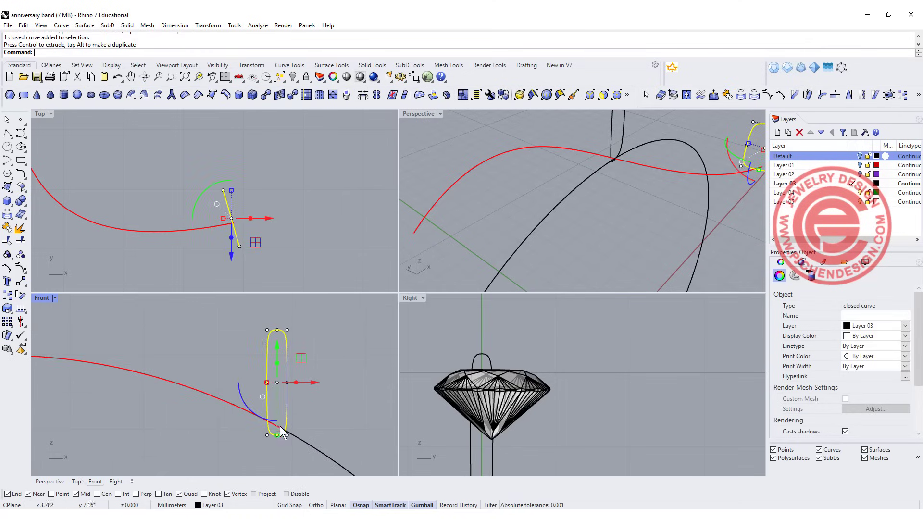
scroll(64, 346, down, 8)
right_drag(64, 345, 210, 382)
click(194, 355)
drag(197, 321, 197, 327)
click(297, 384)
- Copy the small profile to the rail's left end, then inspect in an enlarged Perspective view
right_drag(469, 204, 628, 207)
click(637, 202)
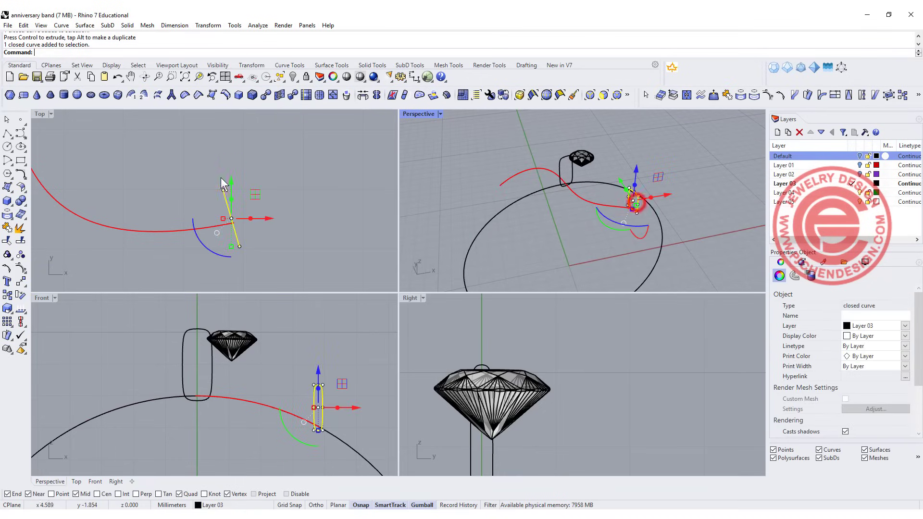
scroll(306, 206, down, 12)
right_drag(178, 183, 266, 238)
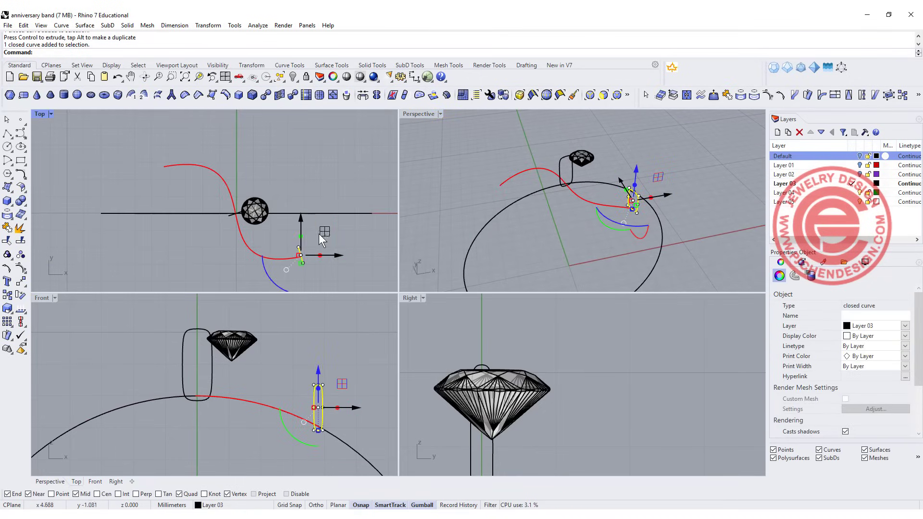
drag(319, 234, 183, 147)
click(346, 173)
click(415, 116)
click(414, 116)
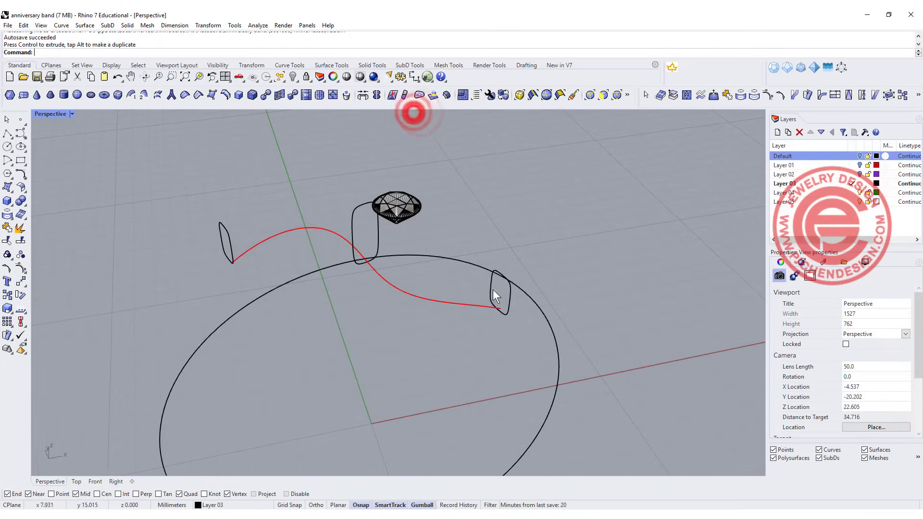
right_drag(512, 301, 498, 268)
scroll(433, 202, up, 4)
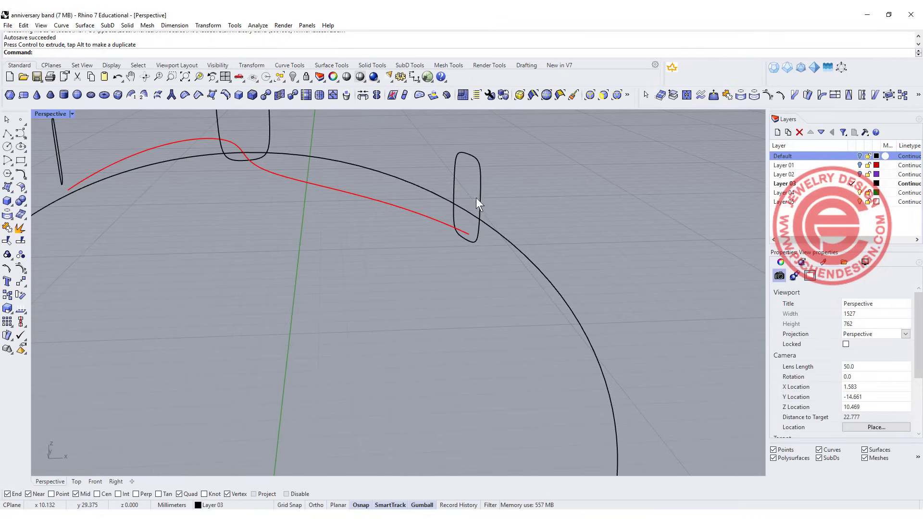
scroll(451, 229, down, 4)
mouse_move(433, 262)
right_down()
mouse_move(410, 264)
mouse_move(420, 264)
right_up()
- Sweep the red rail through the three profiles into a SubD with Sweep 1 Rail
click(107, 25)
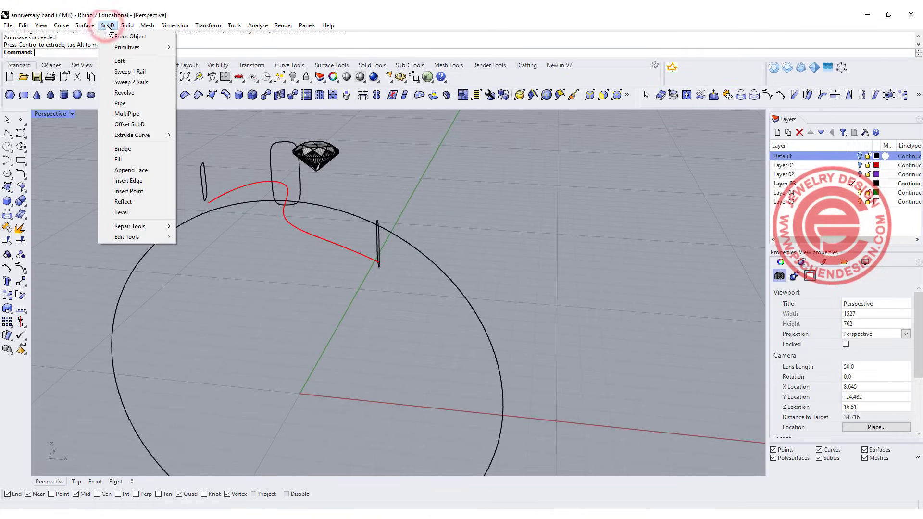
click(139, 71)
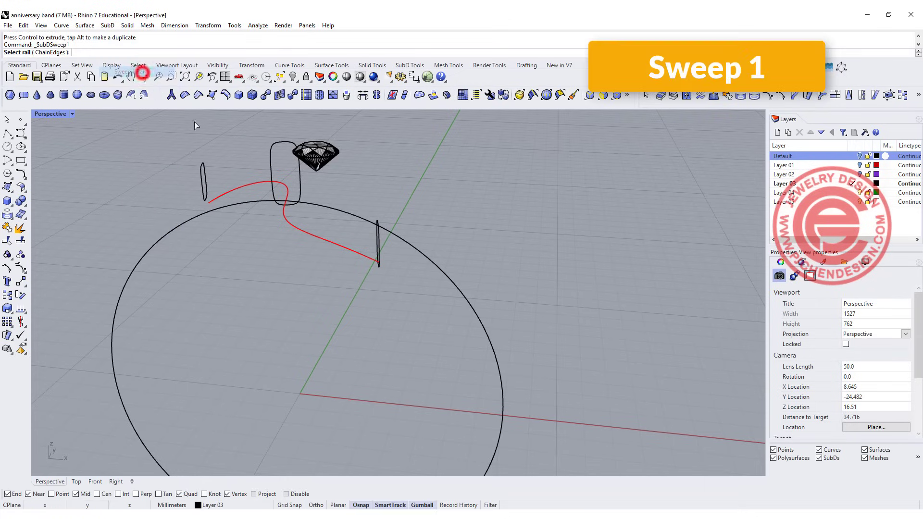
click(355, 251)
click(377, 242)
click(300, 178)
click(203, 182)
key(Return)
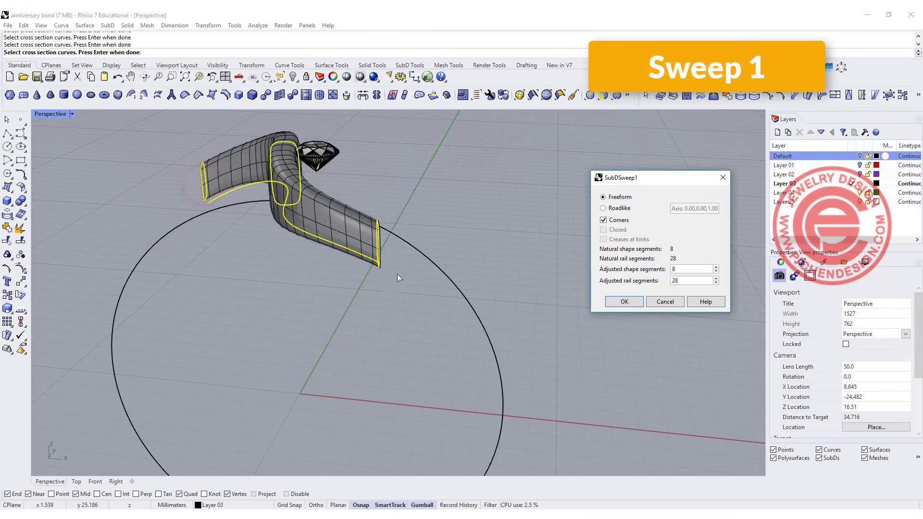
mouse_move(398, 274)
right_down()
mouse_move(295, 272)
mouse_move(408, 305)
mouse_move(505, 248)
mouse_move(441, 316)
mouse_move(445, 333)
mouse_move(392, 279)
right_up()
right_click(392, 279)
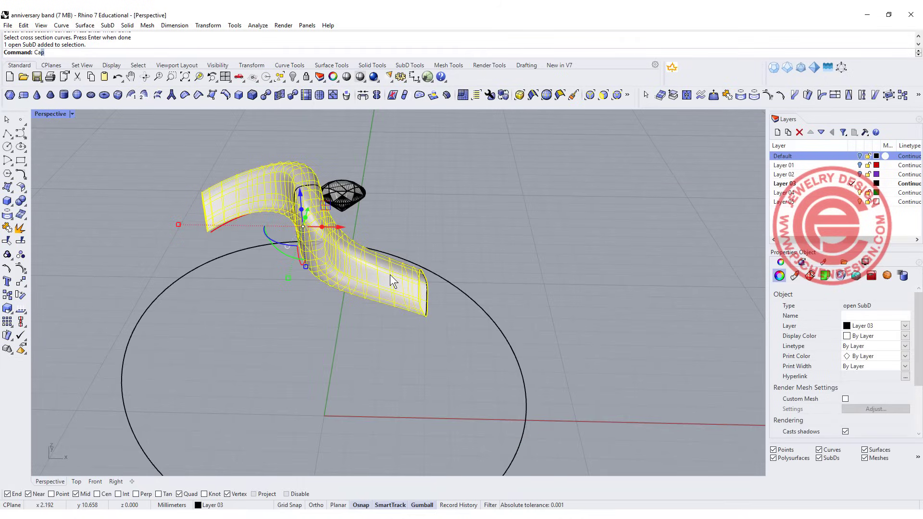
- Cap both open ends of the SubD sweep with Cap
text(Cap)
key(Return)
key(Return)
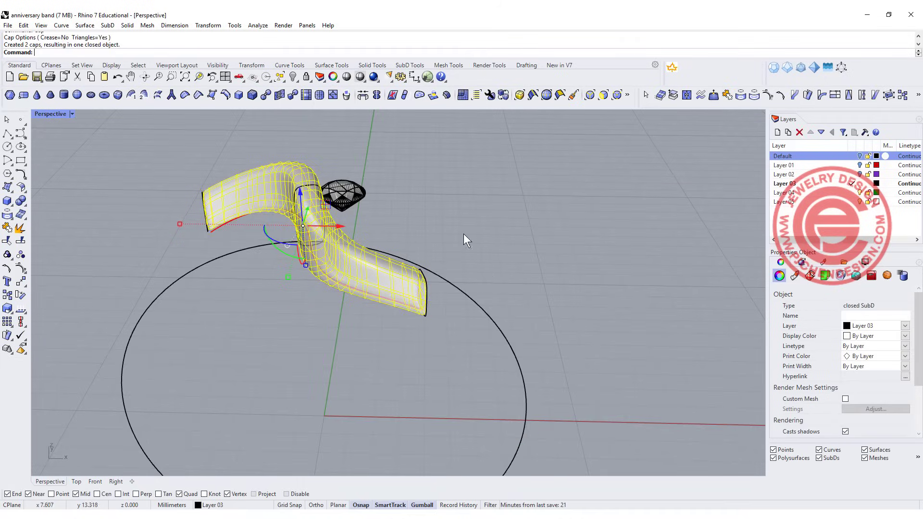
click(544, 255)
click(50, 113)
- Move the stone slightly to the right along X
double_click(53, 117)
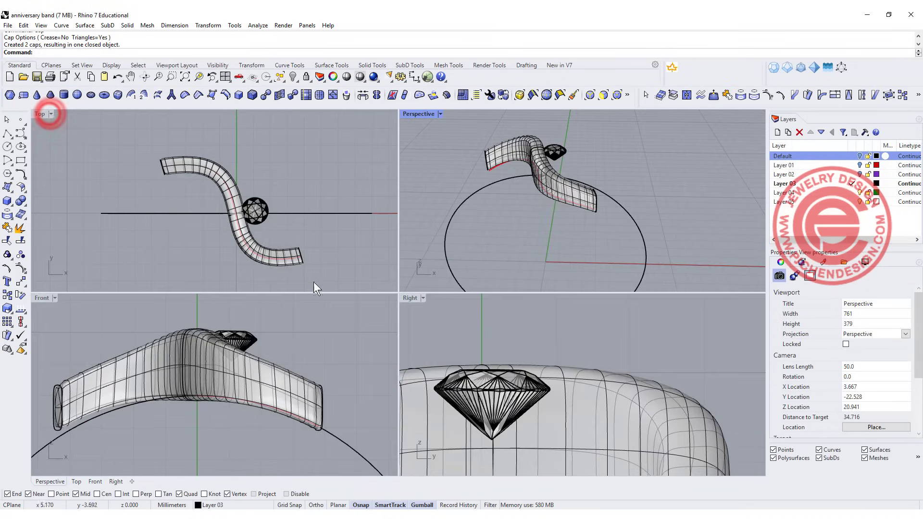
click(287, 235)
drag(200, 232, 200, 233)
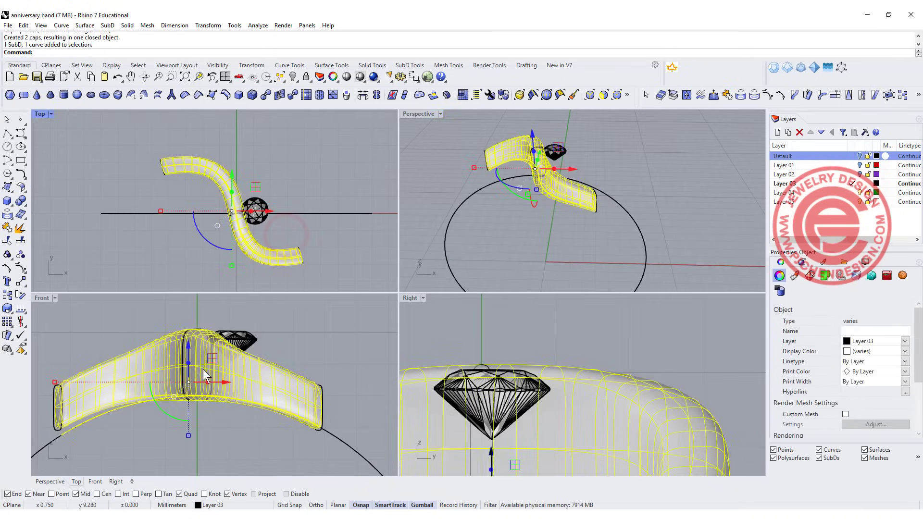
mouse_move(569, 233)
right_down()
mouse_move(575, 181)
mouse_move(553, 241)
right_up()
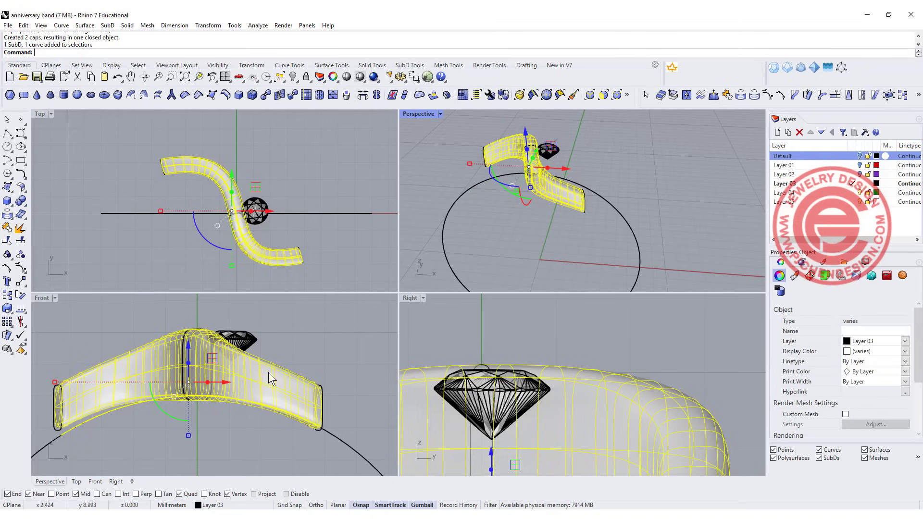
right_drag(245, 204, 243, 213)
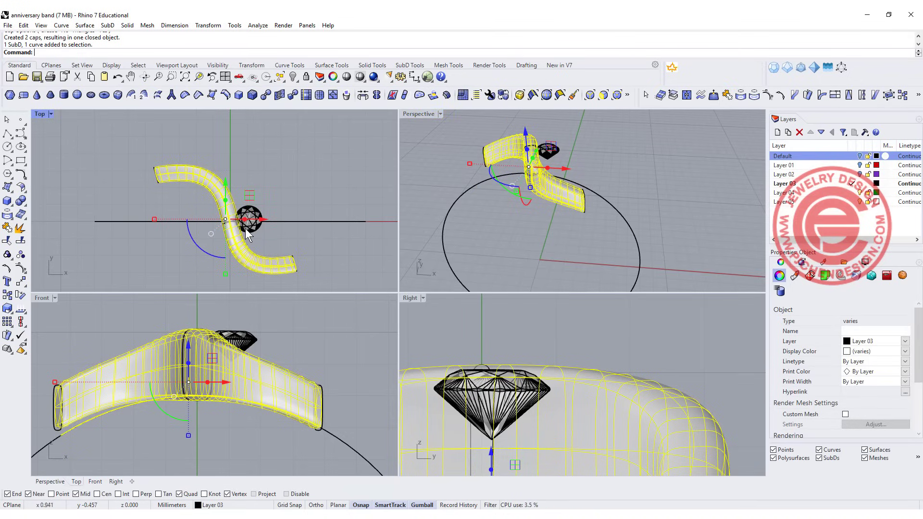
scroll(244, 228, up, 4)
click(252, 226)
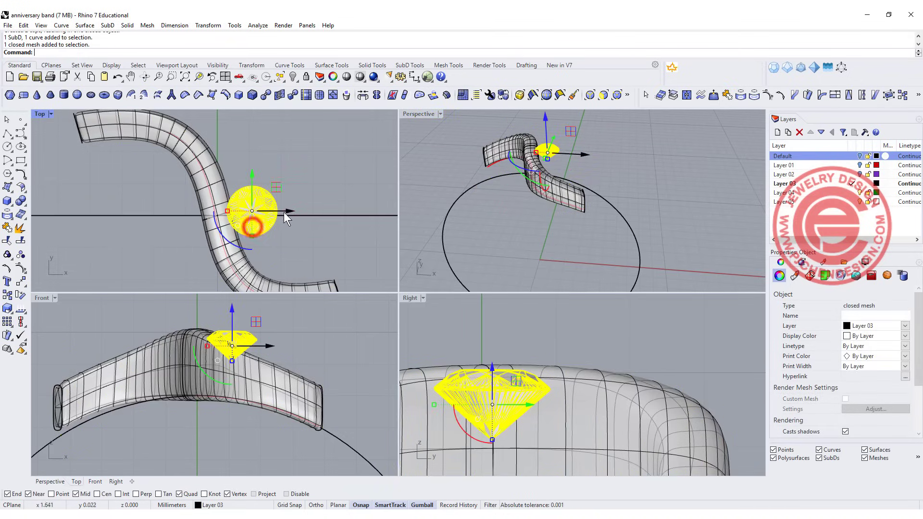
drag(286, 212, 295, 211)
scroll(246, 247, down, 1)
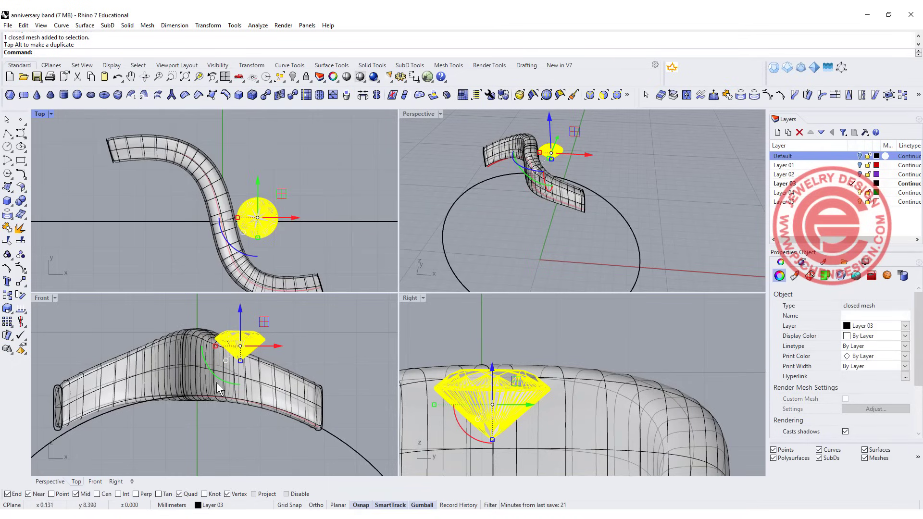
- Rotate a copy of the band and its path curve about the origin 0
click(259, 384)
click(290, 250)
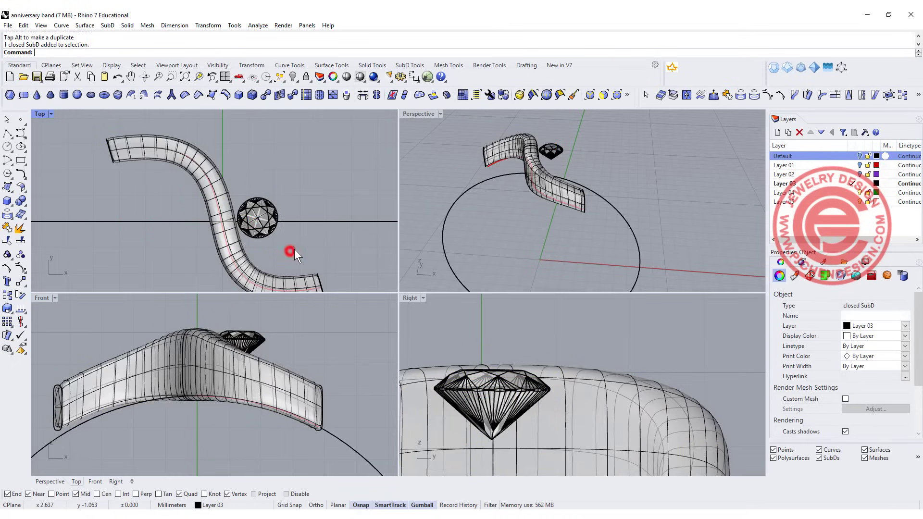
drag(292, 260, 200, 250)
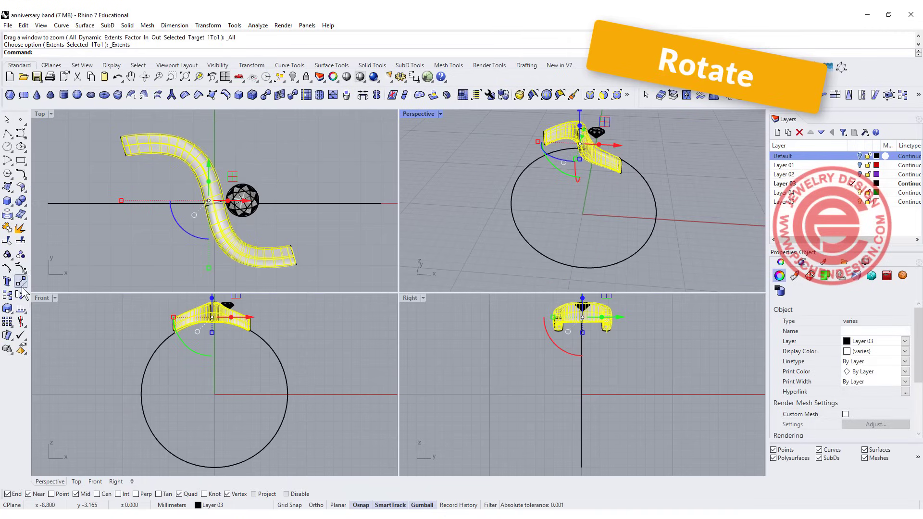
click(23, 282)
text(0)
key(Return)
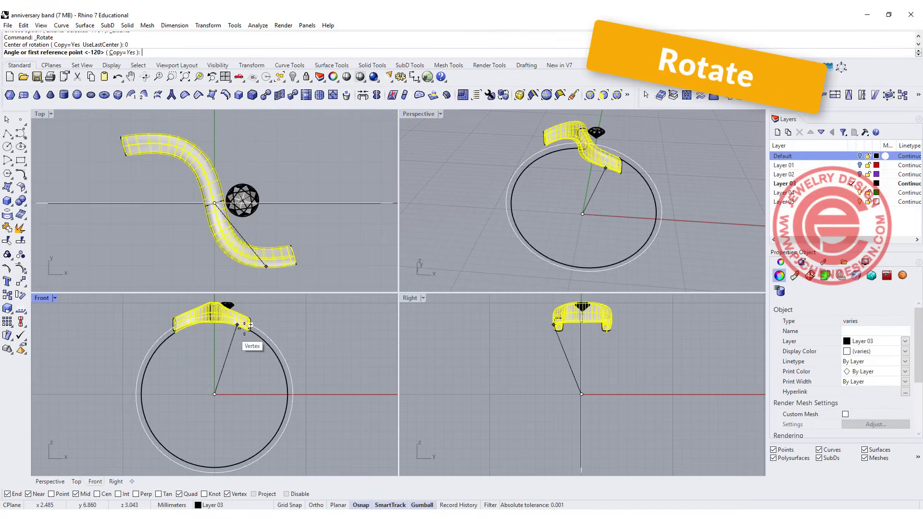
right_drag(264, 332, 265, 386)
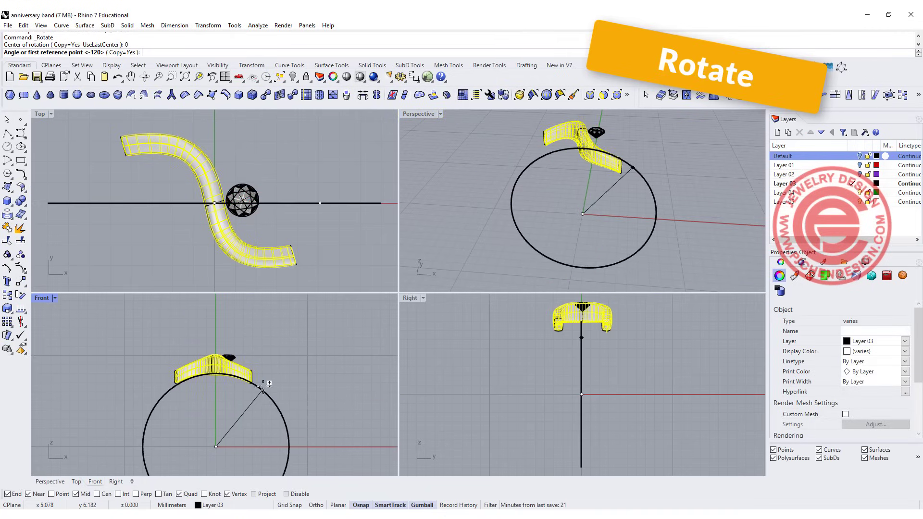
click(216, 324)
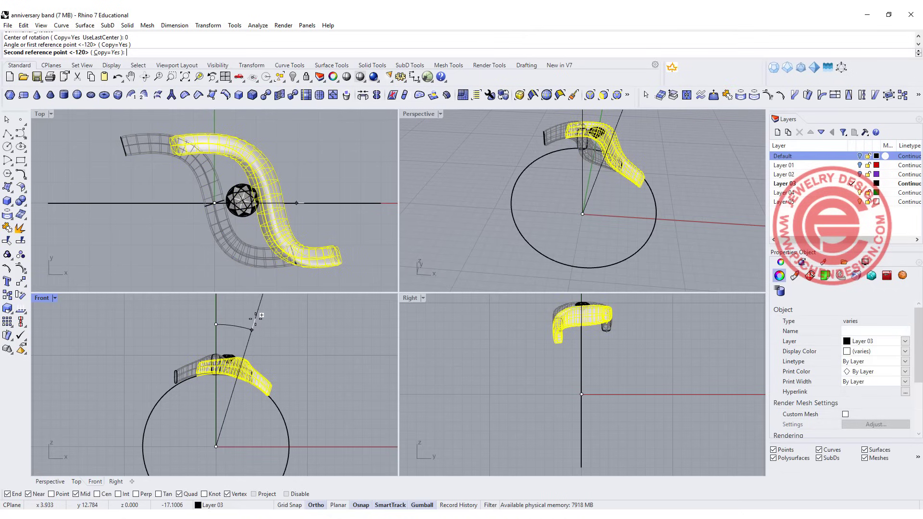
click(256, 320)
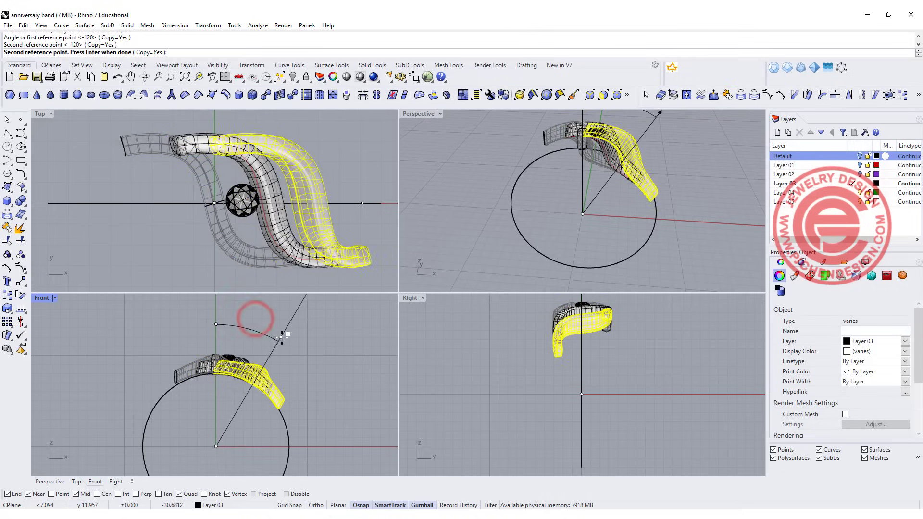
key(Return)
click(464, 264)
right_drag(605, 171, 616, 213)
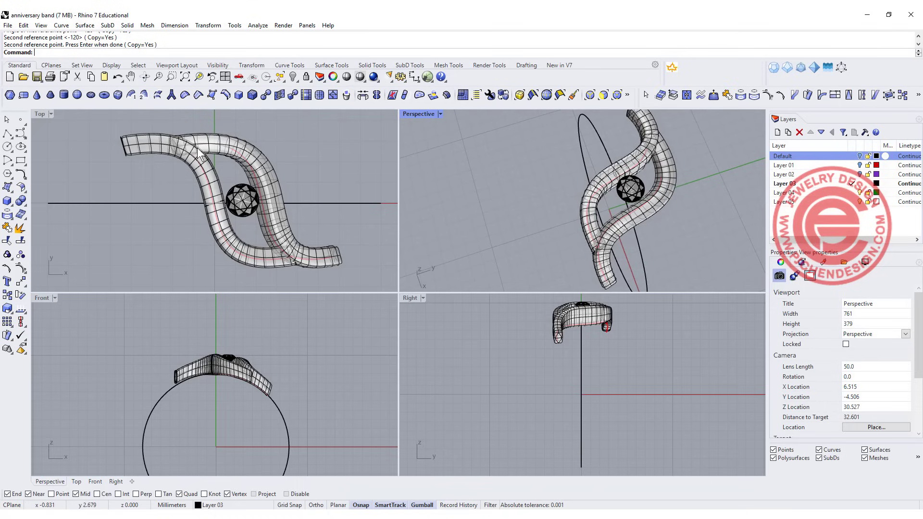
- Lift the stone upward and draw a vertical line beside it in the Front view
scroll(240, 197, up, 3)
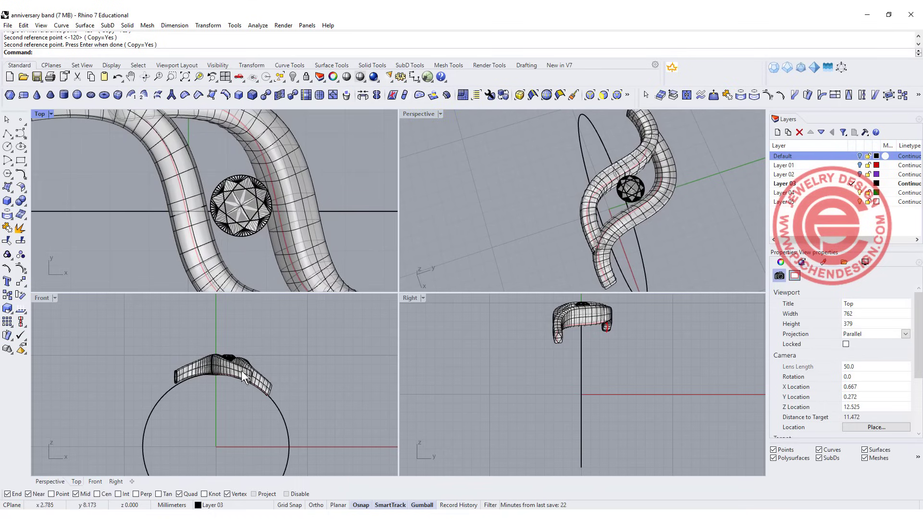
scroll(229, 358, up, 5)
drag(247, 378, 249, 317)
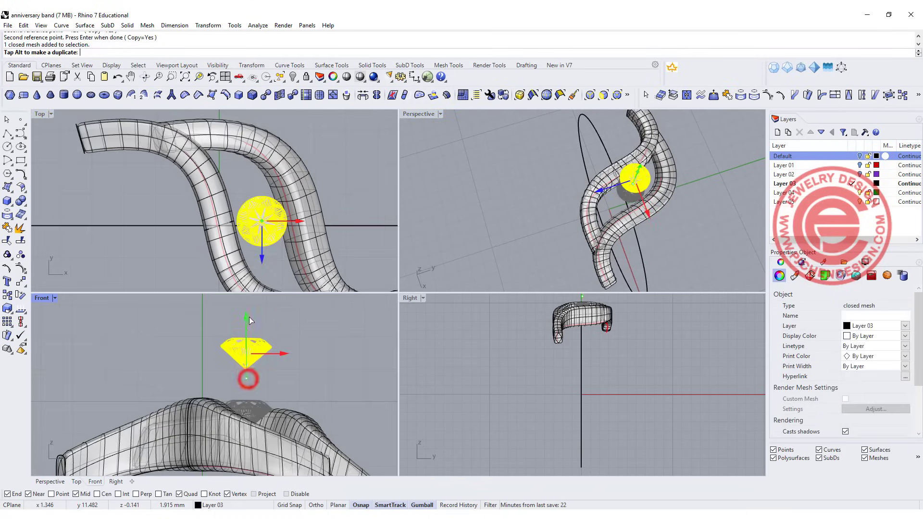
click(344, 357)
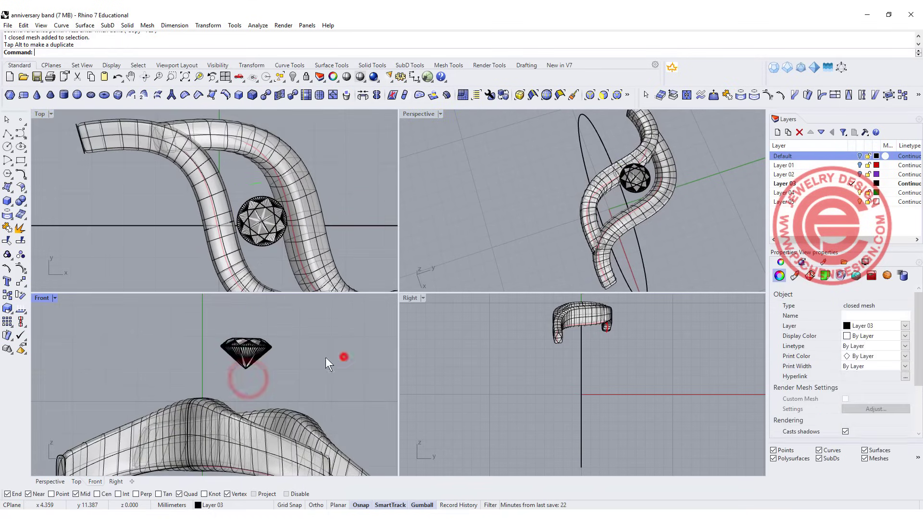
click(8, 134)
click(276, 338)
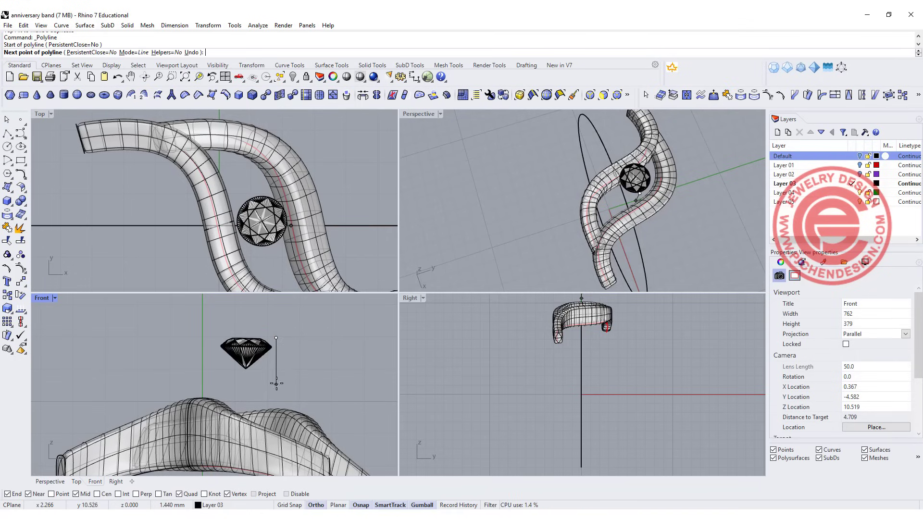
click(276, 383)
right_click(276, 380)
click(276, 363)
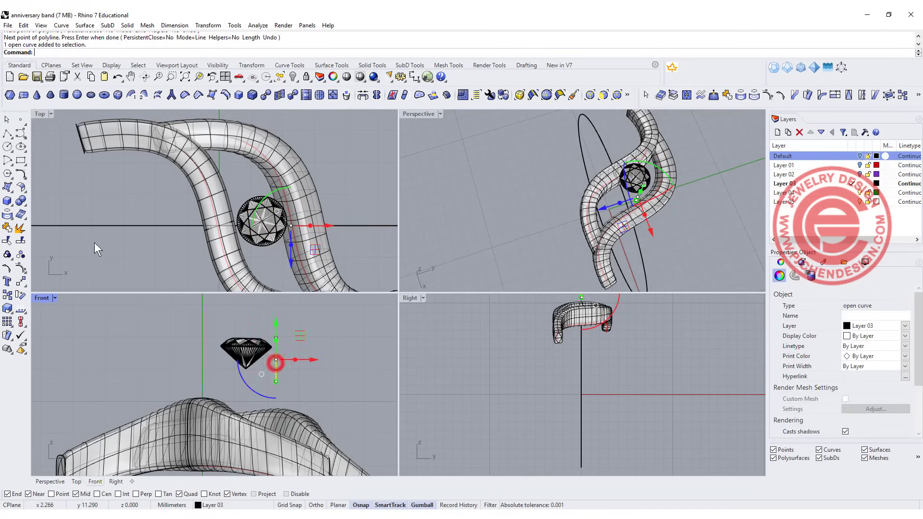
- Pipe the vertical line with start and end radii into a round-capped prong
right_click(8, 241)
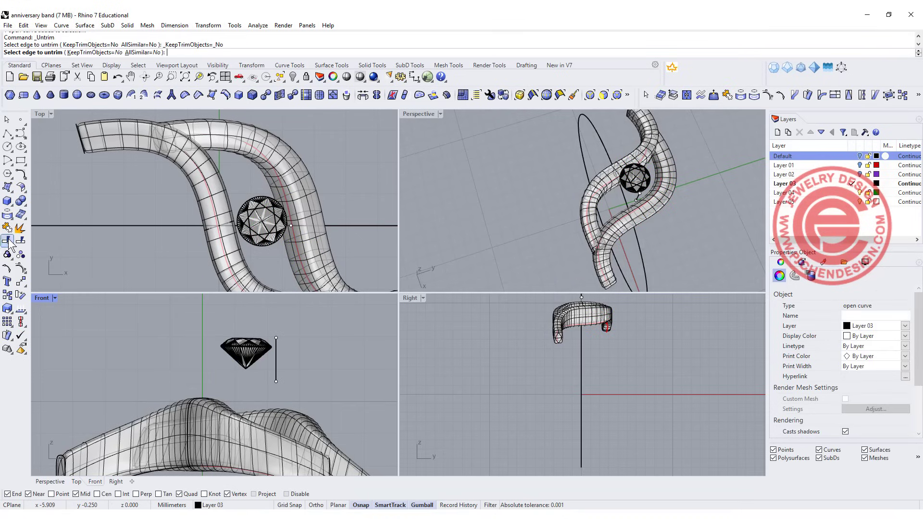
click(8, 203)
click(35, 234)
click(276, 356)
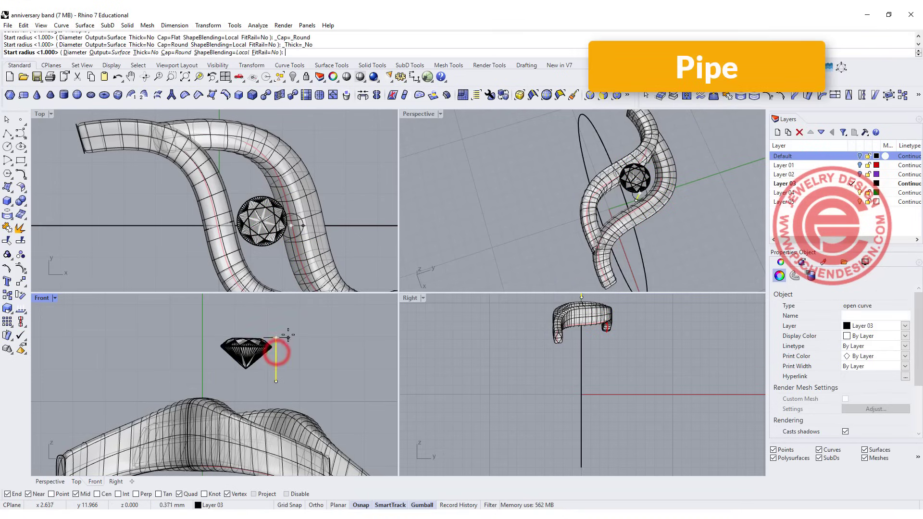
scroll(288, 339, up, 3)
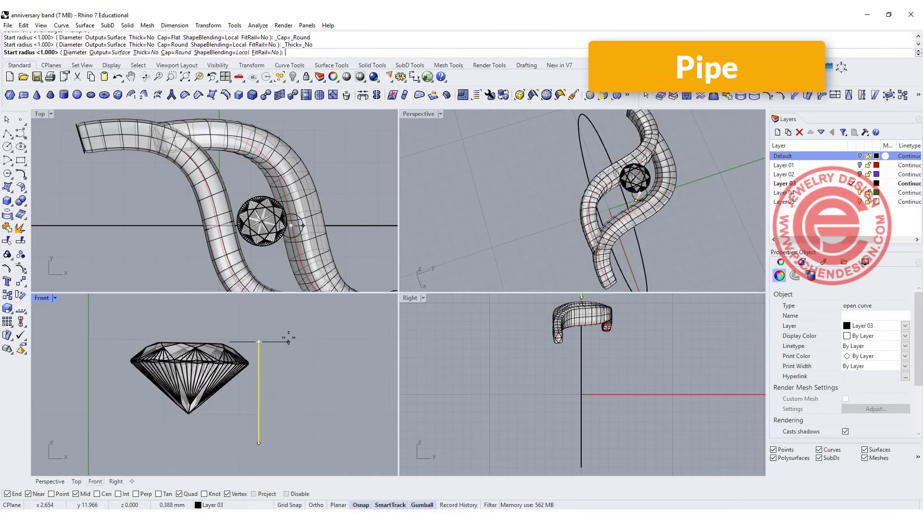
click(287, 339)
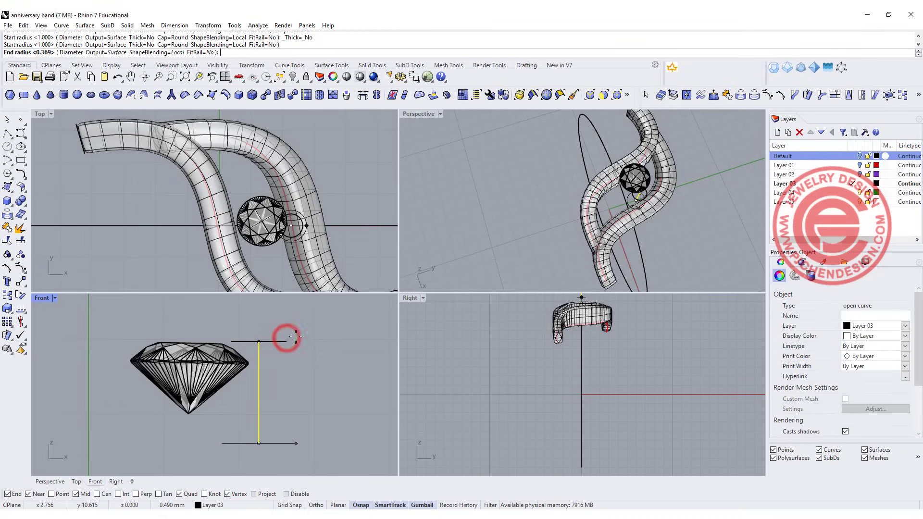
click(287, 338)
key(Return)
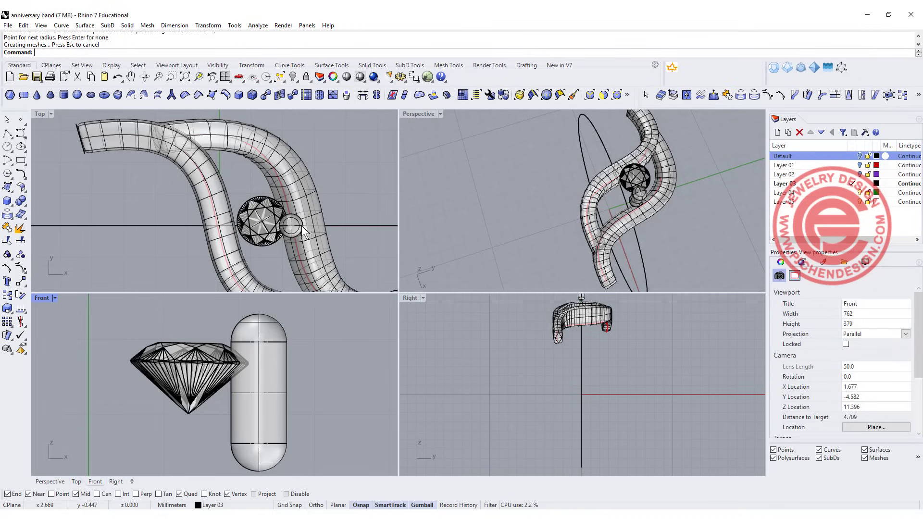
scroll(292, 225, down, 1)
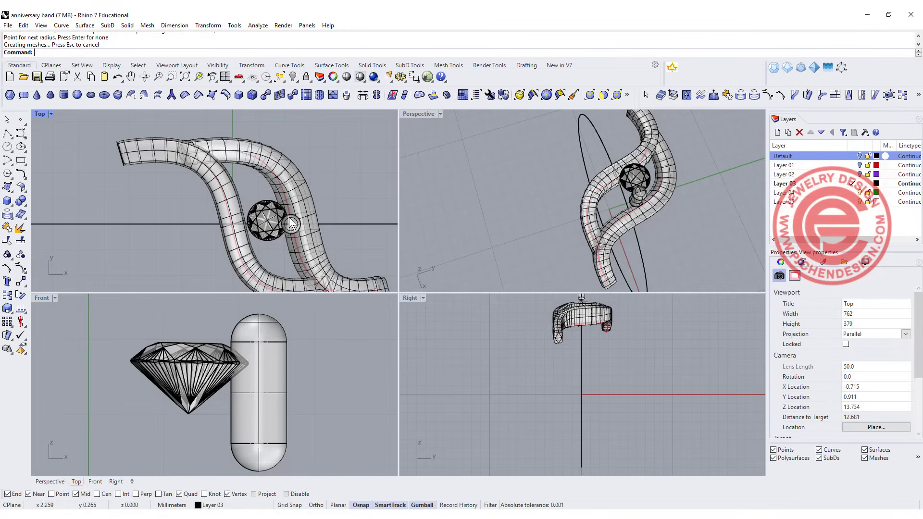
scroll(296, 225, up, 2)
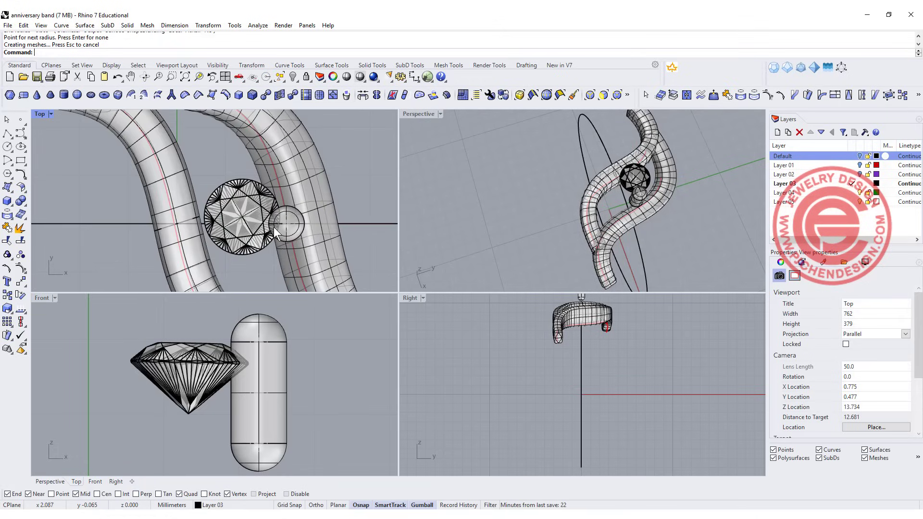
- Nudge the stone along Y and shift the pipe prong slightly right against its edge
click(235, 245)
drag(239, 172, 235, 183)
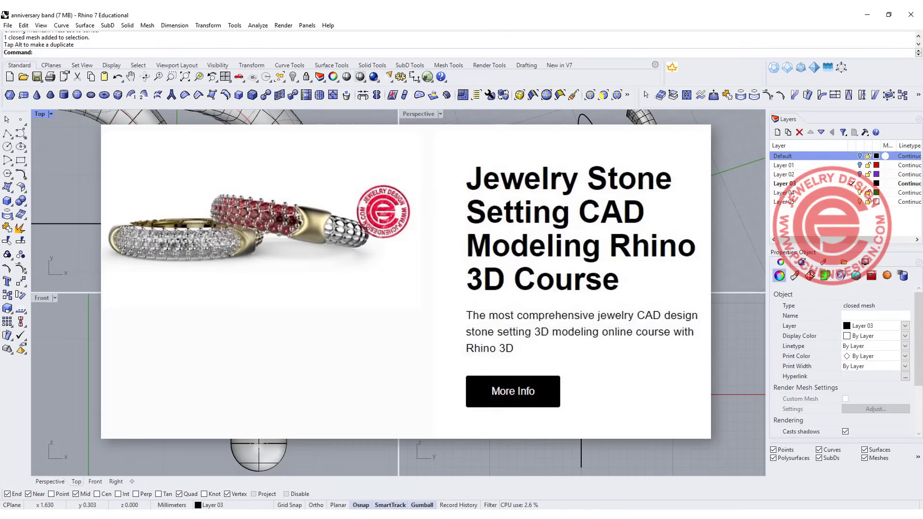
key(Escape)
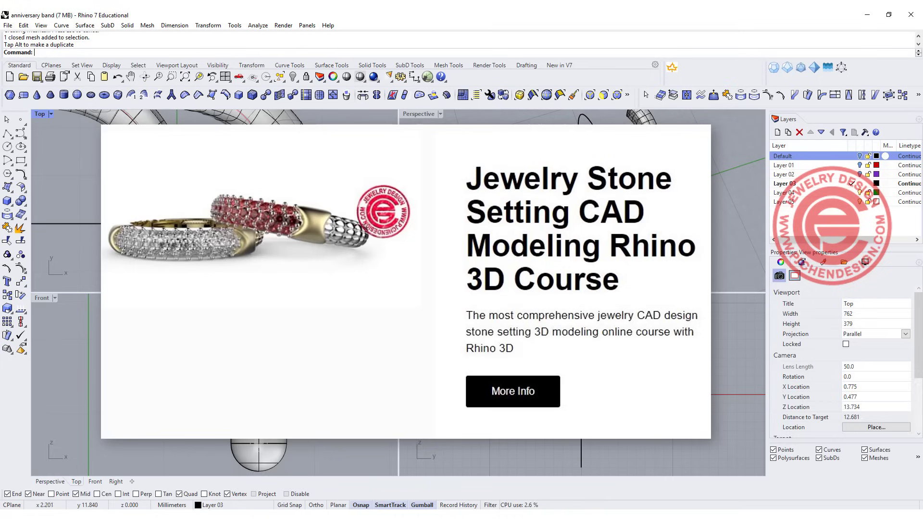
click(269, 355)
drag(289, 400, 291, 400)
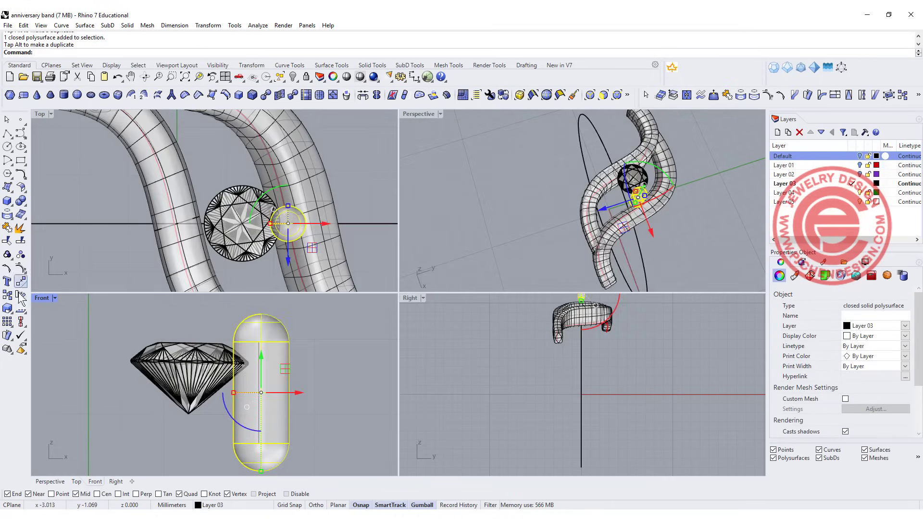
- Polar-array the prong around the stone's centre: 4 items over 360 degrees
click(8, 326)
click(37, 327)
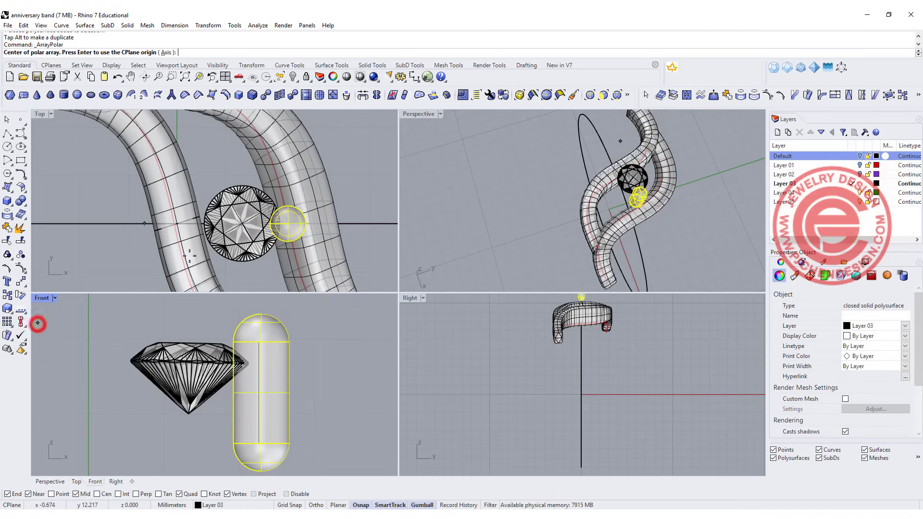
click(241, 224)
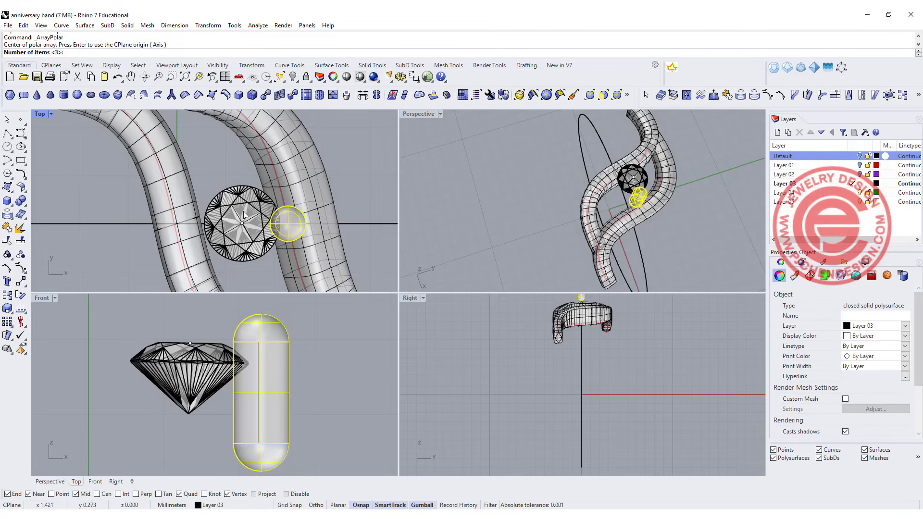
key(Return)
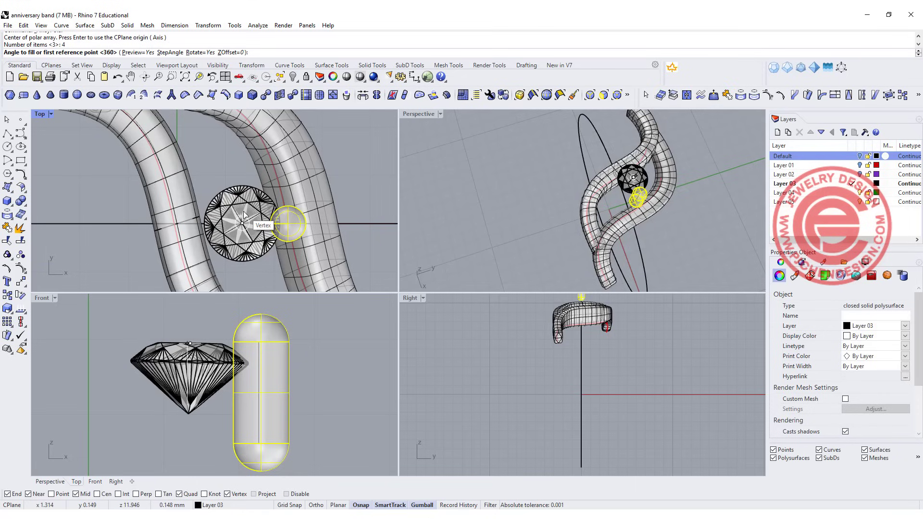
key(Return)
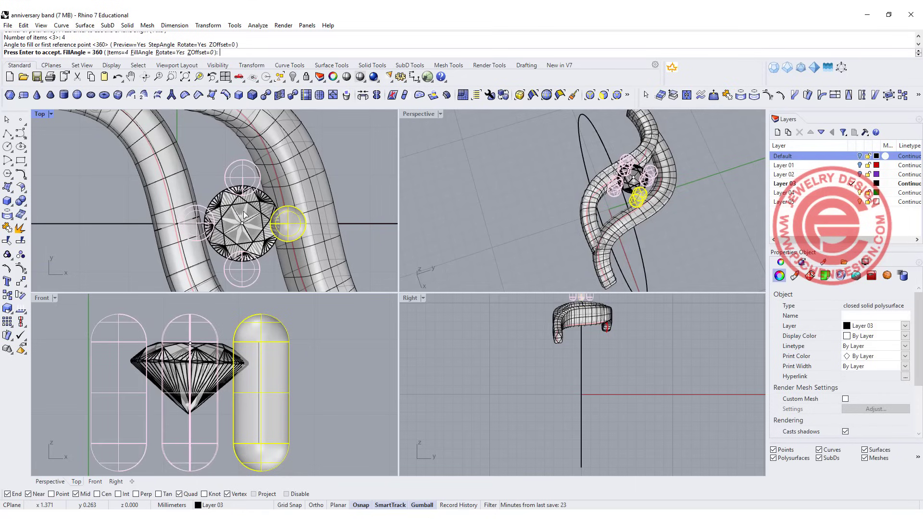
key(Return)
click(356, 186)
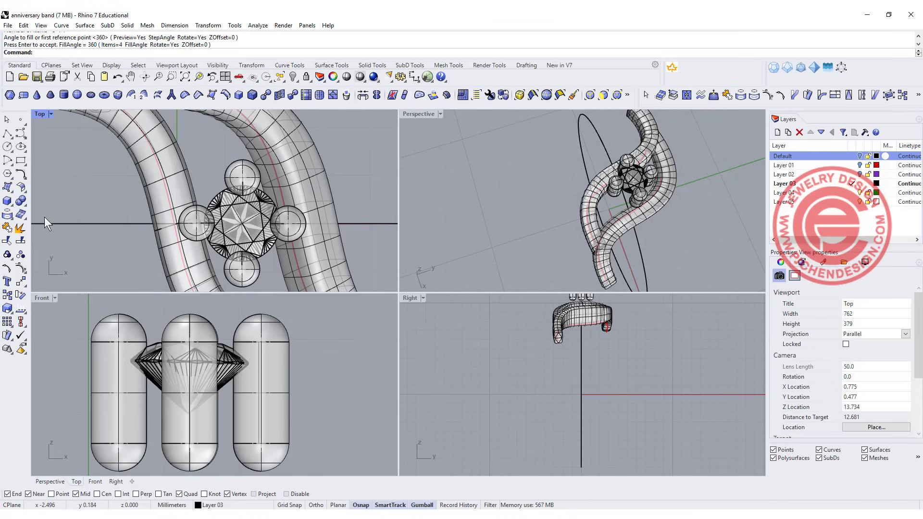
- Create a tube at the centre gem with its outer and inner radii, snapping turned off
click(8, 203)
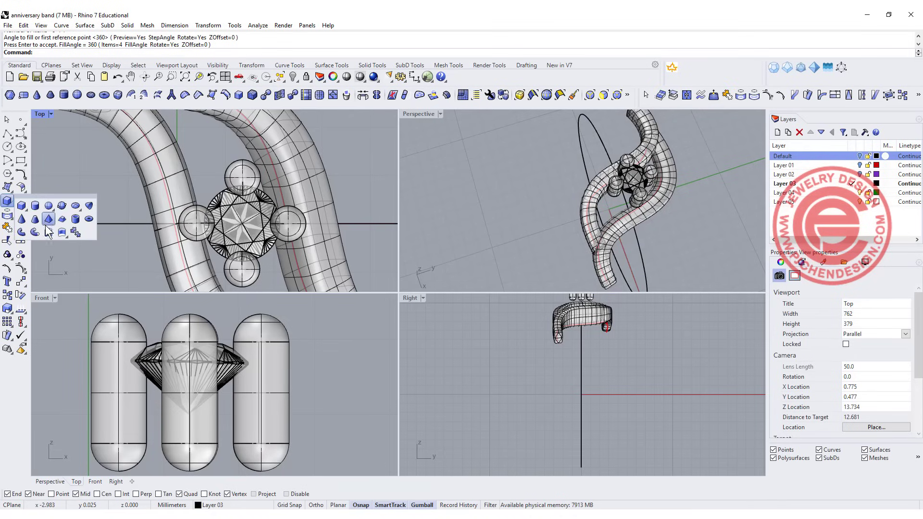
click(76, 219)
click(242, 225)
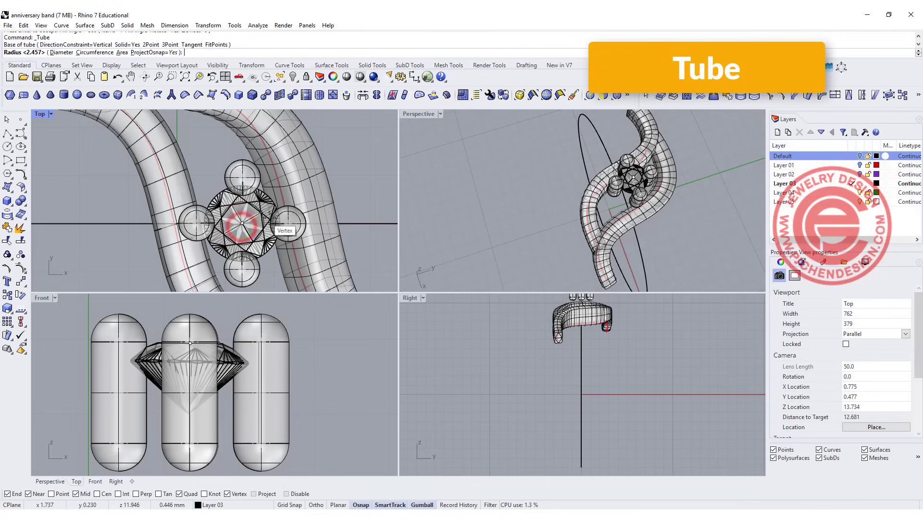
scroll(255, 224, up, 3)
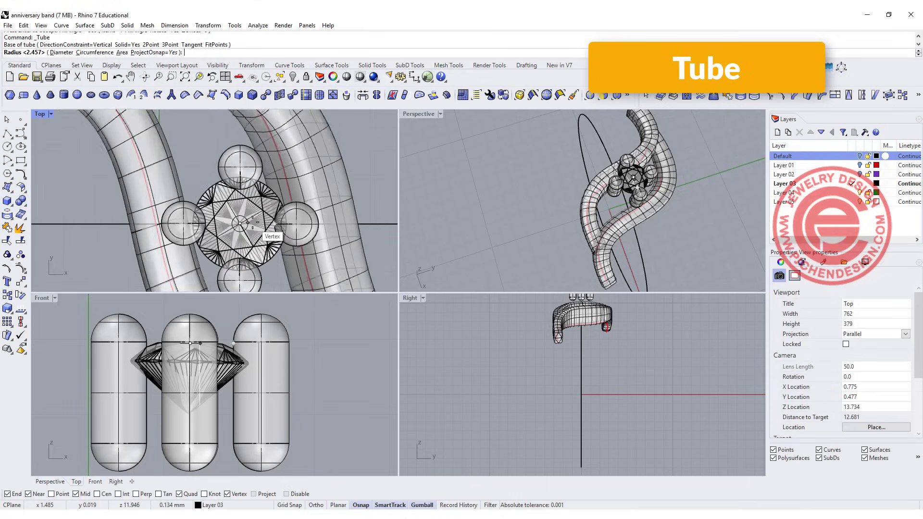
click(287, 494)
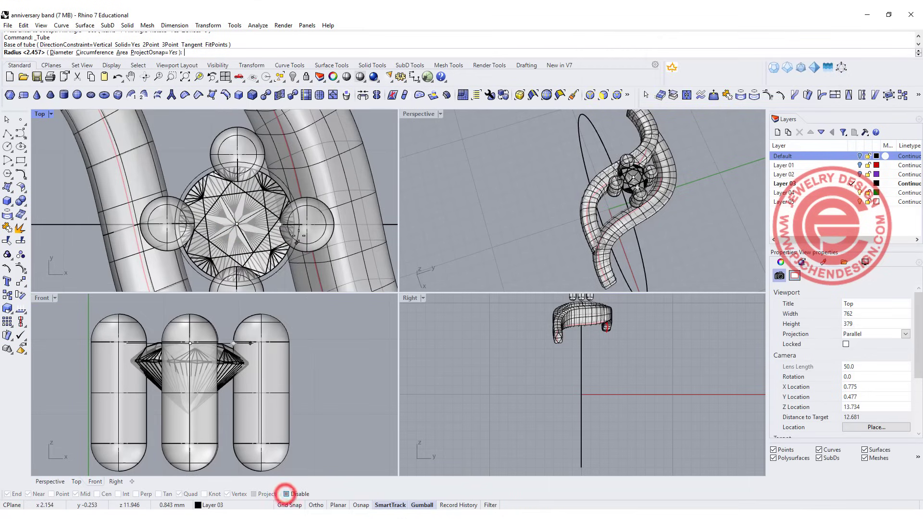
click(274, 223)
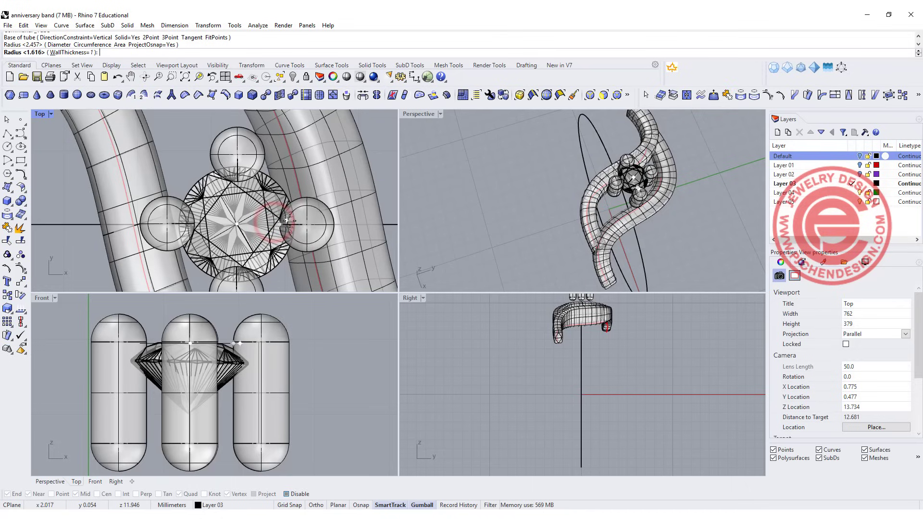
click(291, 221)
key(Return)
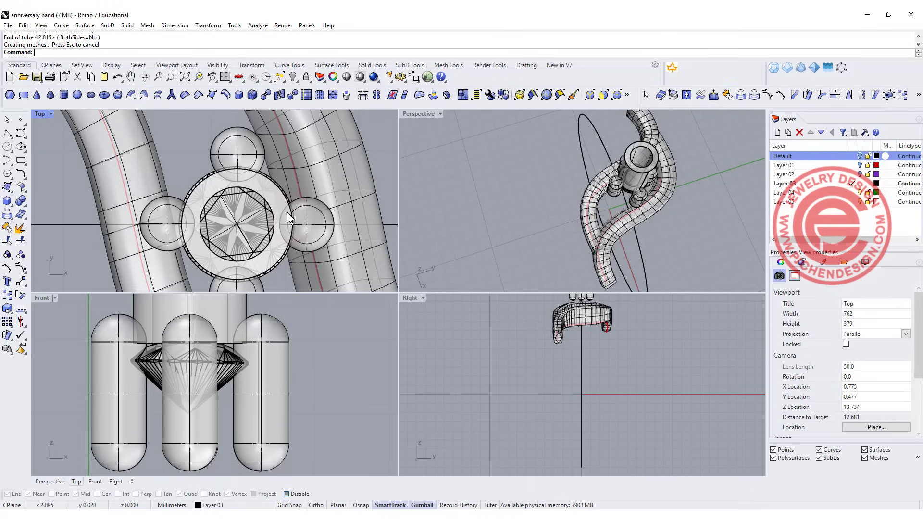
- Scale the tube shorter in Front view so it sits just under the stone
click(381, 149)
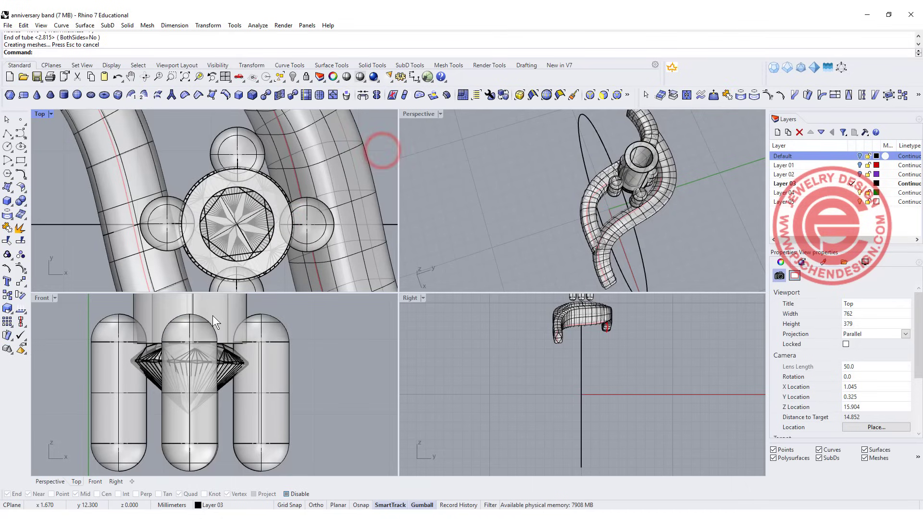
click(226, 304)
scroll(226, 305, down, 3)
right_drag(252, 389, 246, 407)
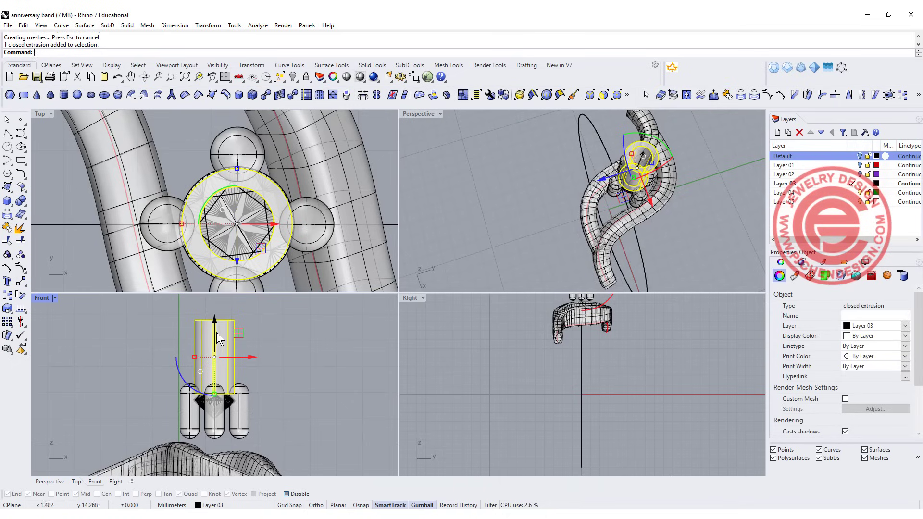
mouse_move(214, 393)
mouse_down()
mouse_move(223, 370)
mouse_move(215, 444)
mouse_move(217, 384)
mouse_up()
scroll(215, 425, up, 3)
- Scale the bezel around the gem slightly larger with the gumball
click(335, 394)
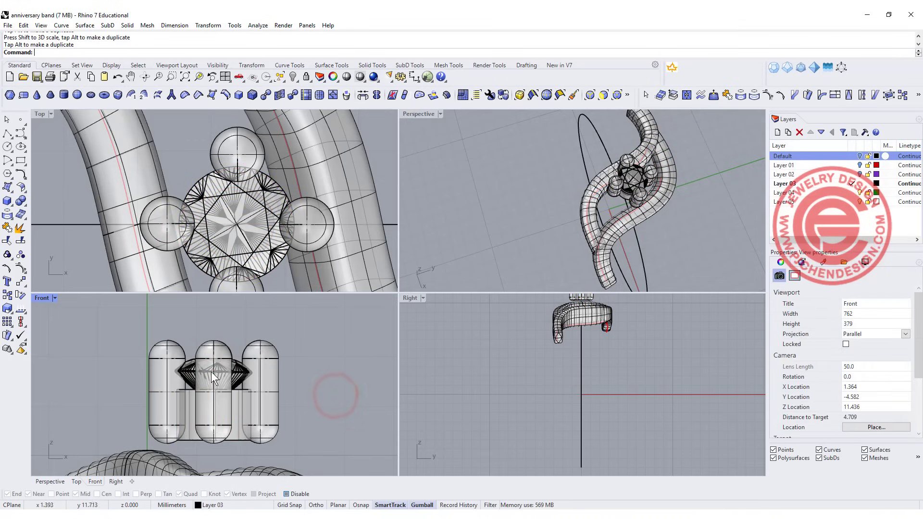
scroll(219, 409, up, 2)
click(234, 439)
click(255, 451)
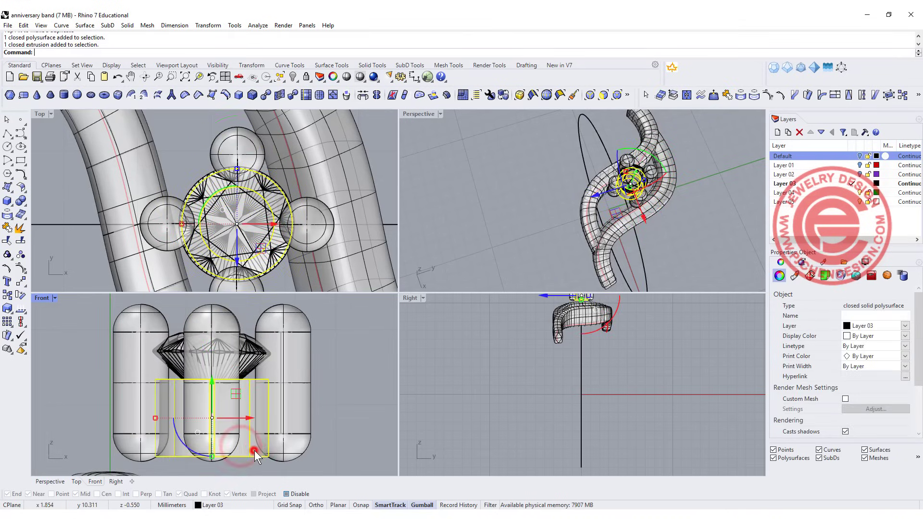
drag(154, 416, 152, 417)
click(344, 399)
- Window-select the stone, bezel and prongs and group them
scroll(281, 221, down, 2)
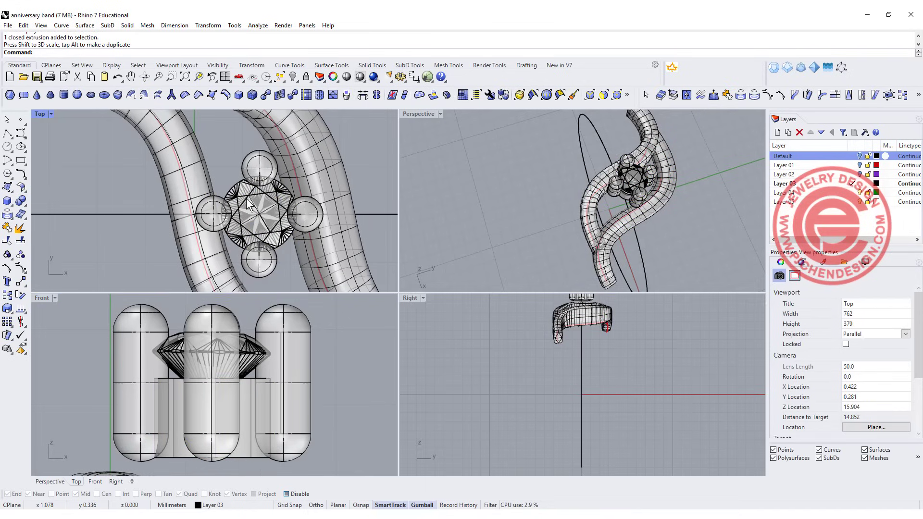
drag(344, 402, 137, 332)
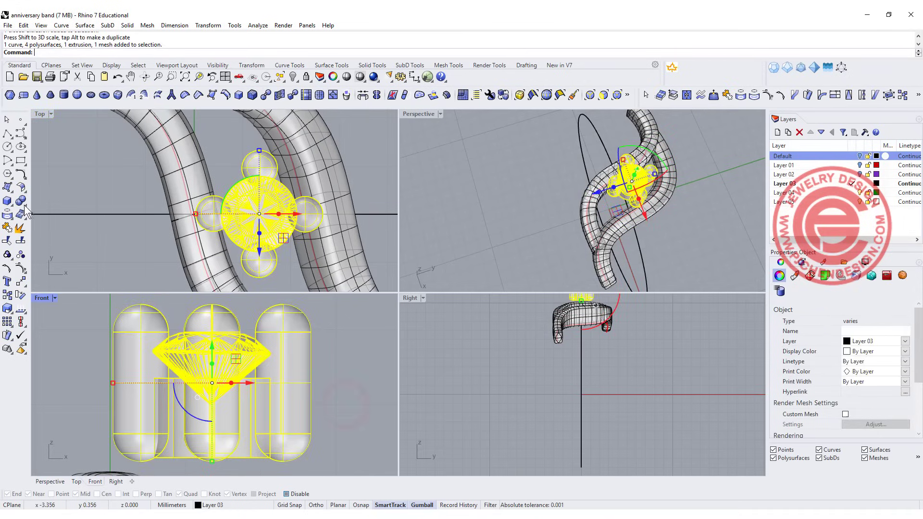
click(8, 256)
scroll(241, 253, down, 2)
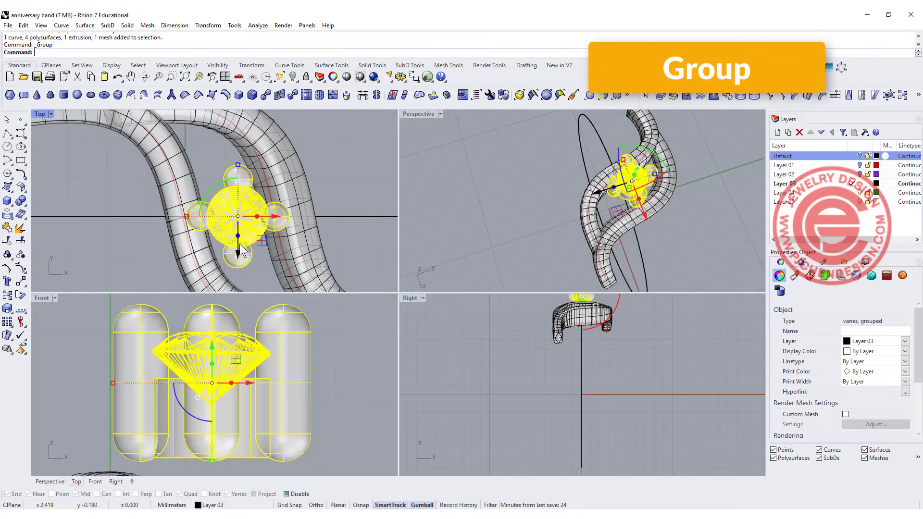
- Place a slightly smaller copy of the gem group up the band, undoing the rotation
drag(209, 200, 227, 191)
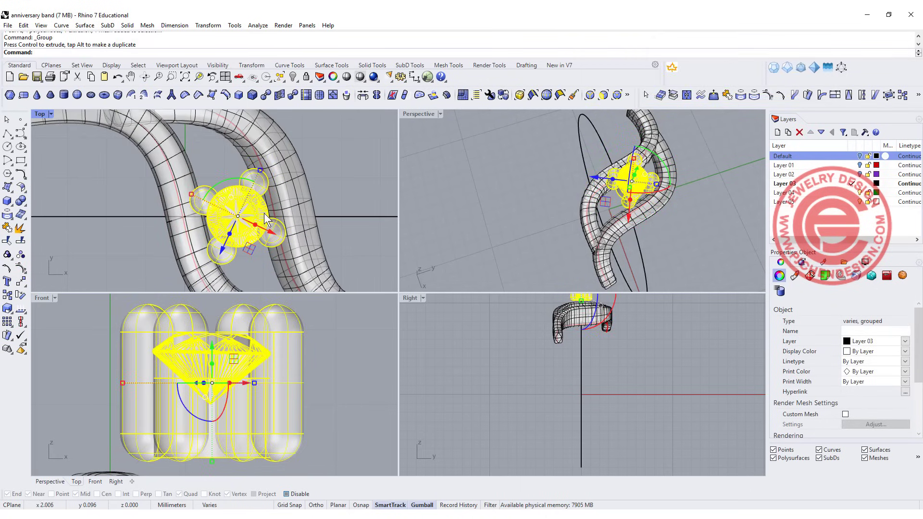
scroll(259, 213, down, 2)
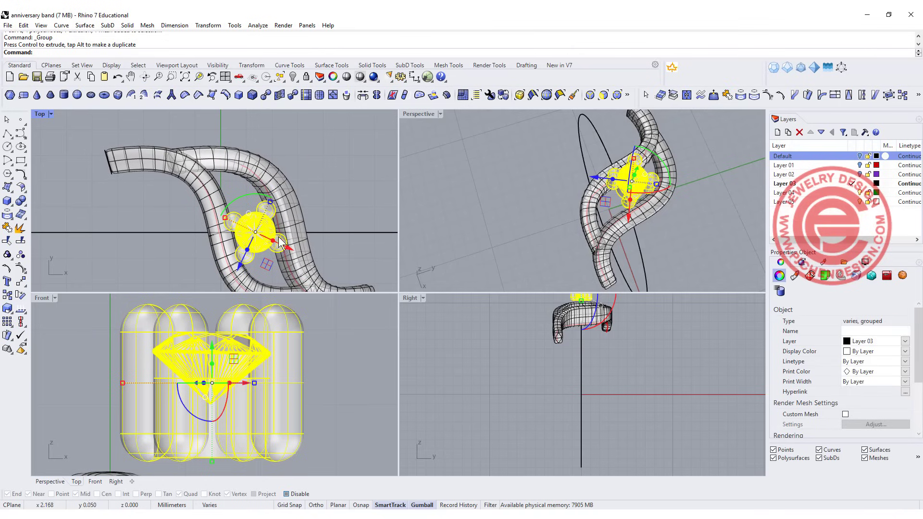
drag(268, 263, 260, 213)
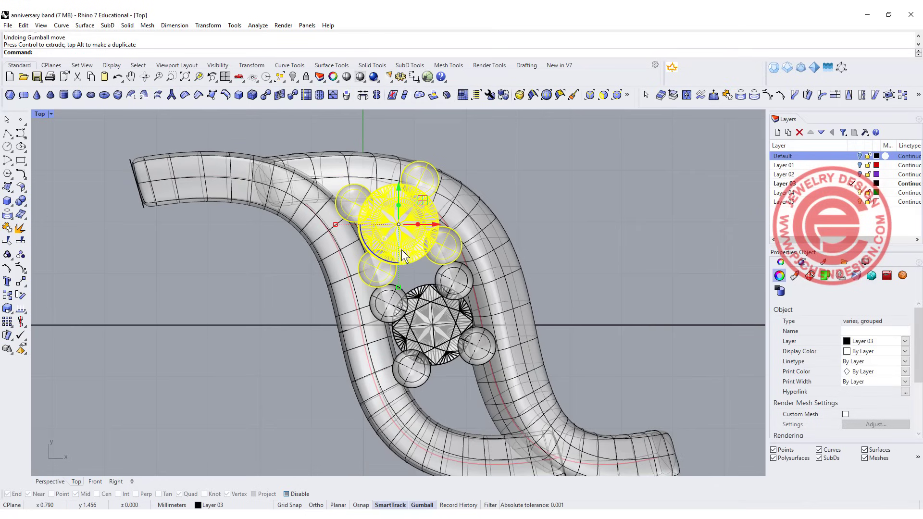
key(ctrl+z)
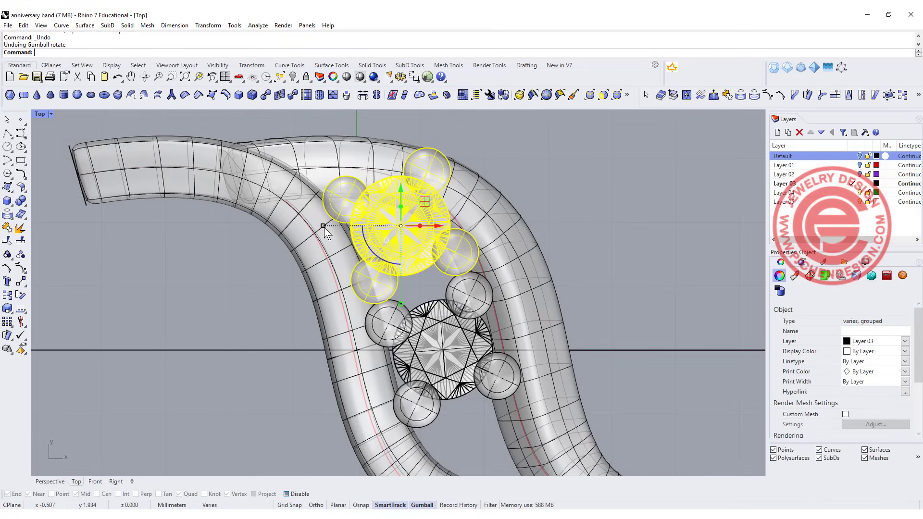
drag(324, 226, 333, 226)
drag(437, 224, 424, 212)
- Drag another copy of the gem group down onto the lower band
scroll(346, 175, down, 3)
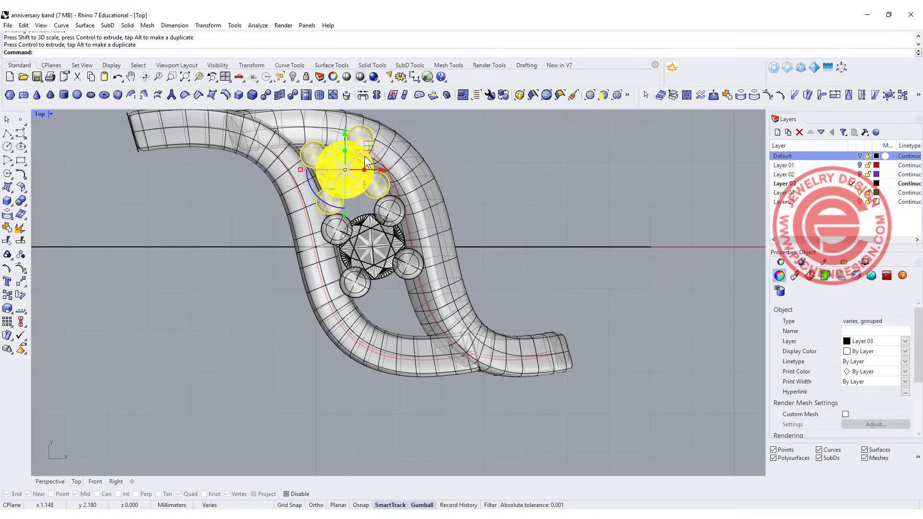
drag(367, 160, 418, 314)
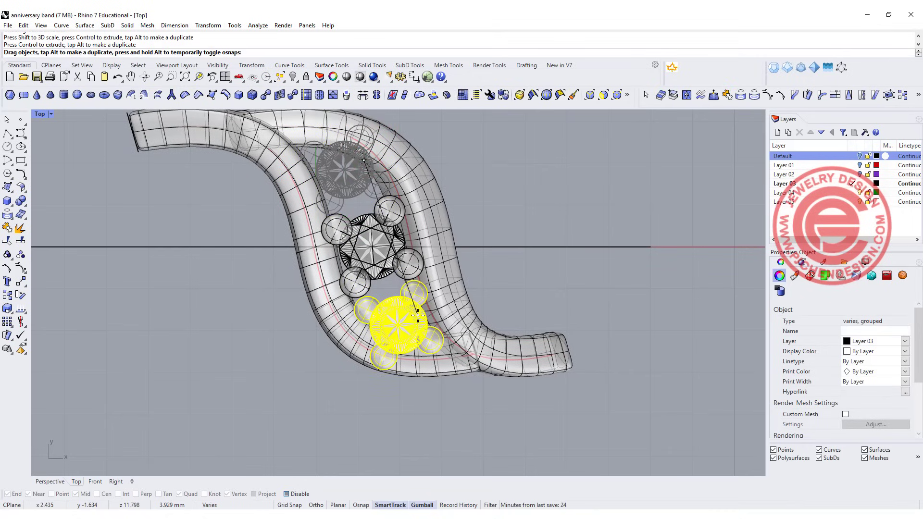
drag(418, 315, 418, 315)
click(536, 257)
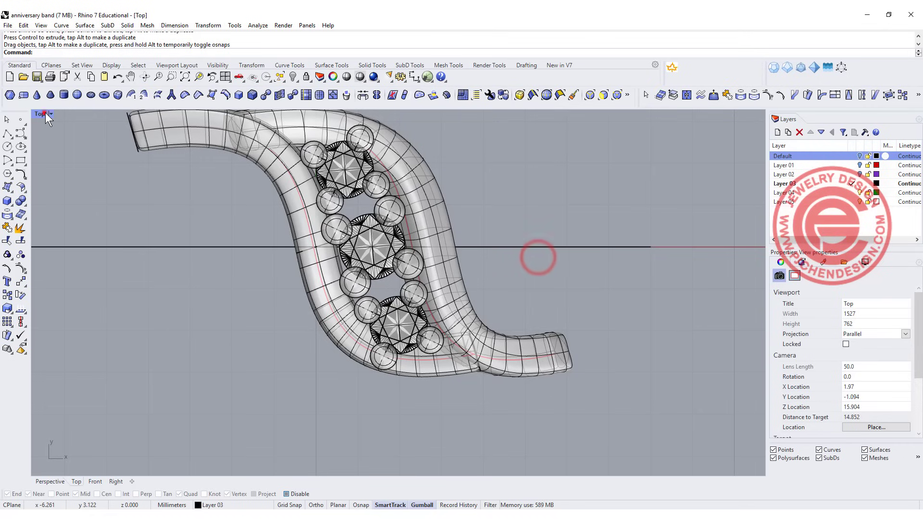
- Restore four viewports and lower the centre and right gem groups onto the band in Right view
click(46, 112)
double_click(45, 113)
scroll(570, 315, up, 3)
right_drag(570, 315, 578, 359)
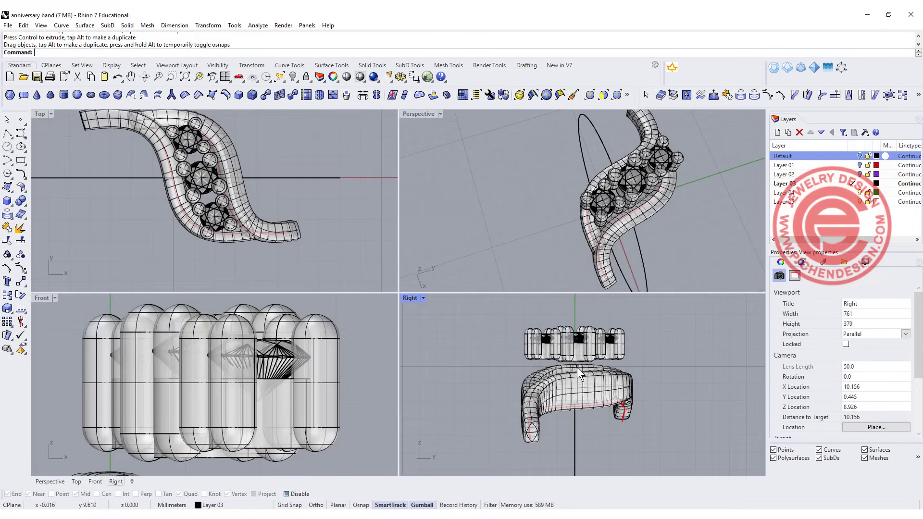
scroll(568, 359, up, 2)
scroll(568, 359, up, 1)
click(555, 365)
drag(567, 328, 563, 388)
click(652, 362)
click(621, 358)
drag(611, 332, 599, 390)
- Raise the right gem group slightly and tilt it about 8 degrees to follow the band
scroll(628, 203, up, 7)
right_drag(634, 204, 672, 212)
scroll(671, 223, down, 7)
click(683, 211)
scroll(589, 421, up, 5)
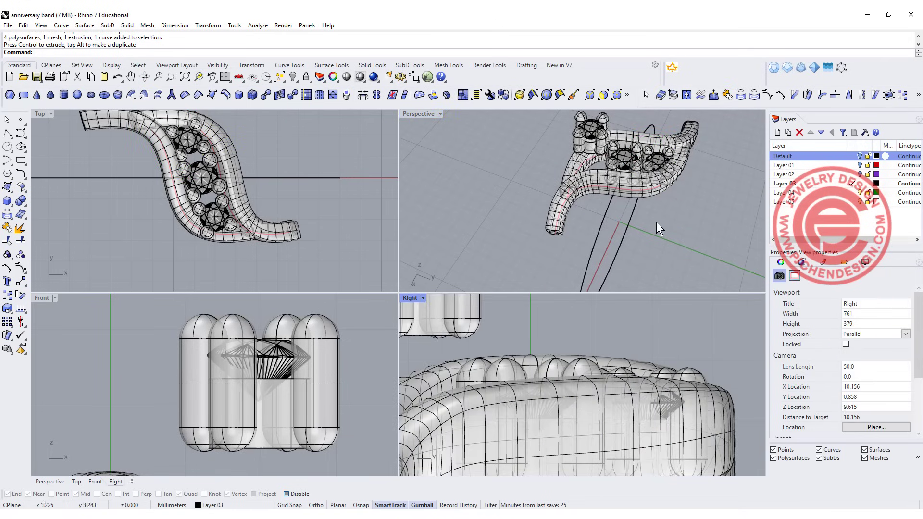
scroll(661, 156, up, 8)
click(678, 149)
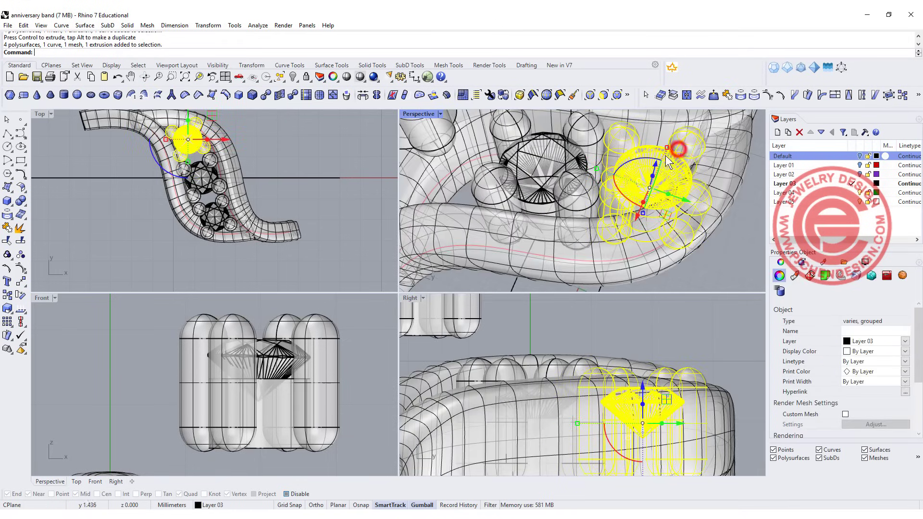
drag(642, 388, 639, 379)
right_drag(646, 438, 617, 416)
drag(602, 430, 596, 428)
drag(619, 357, 620, 363)
click(711, 312)
right_drag(659, 217, 619, 192)
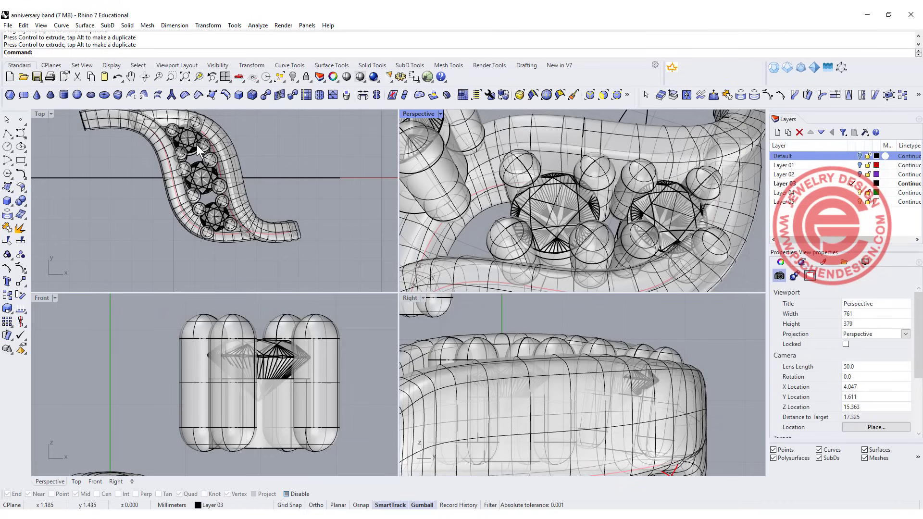
scroll(196, 144, up, 10)
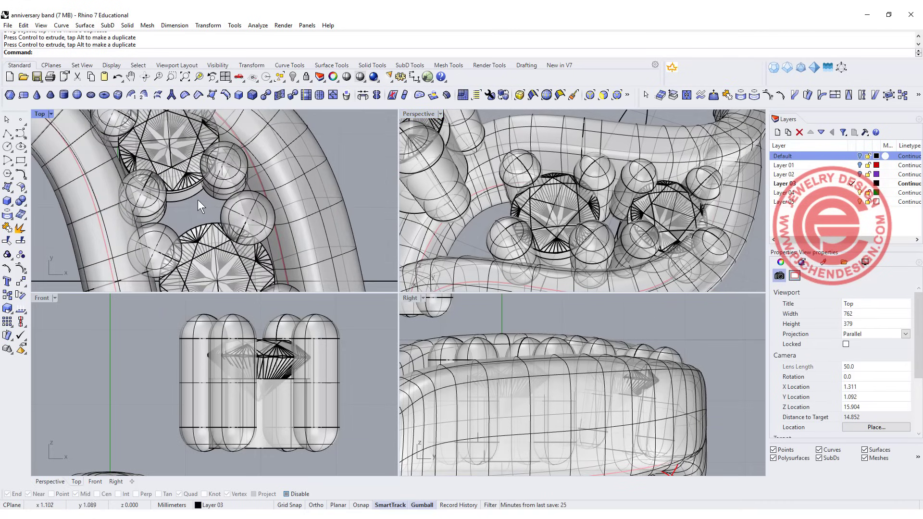
- Ungroup the top gem group in maximized Top view and delete one extra prong sphere
right_drag(197, 199, 215, 219)
double_click(41, 114)
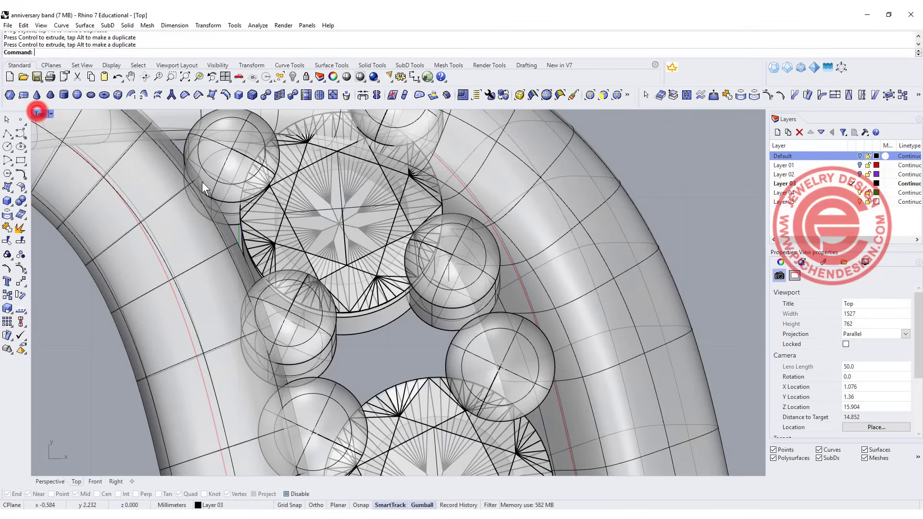
scroll(263, 204, down, 3)
click(374, 288)
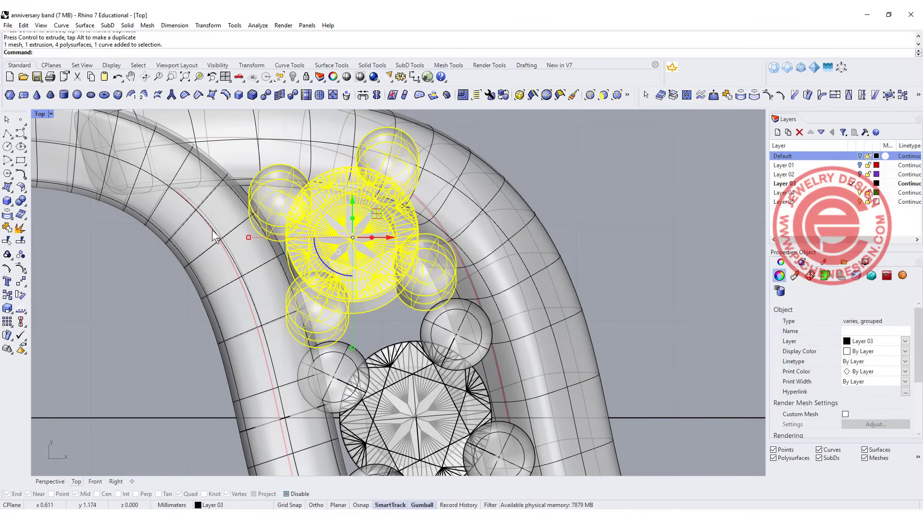
click(20, 255)
click(99, 322)
click(339, 331)
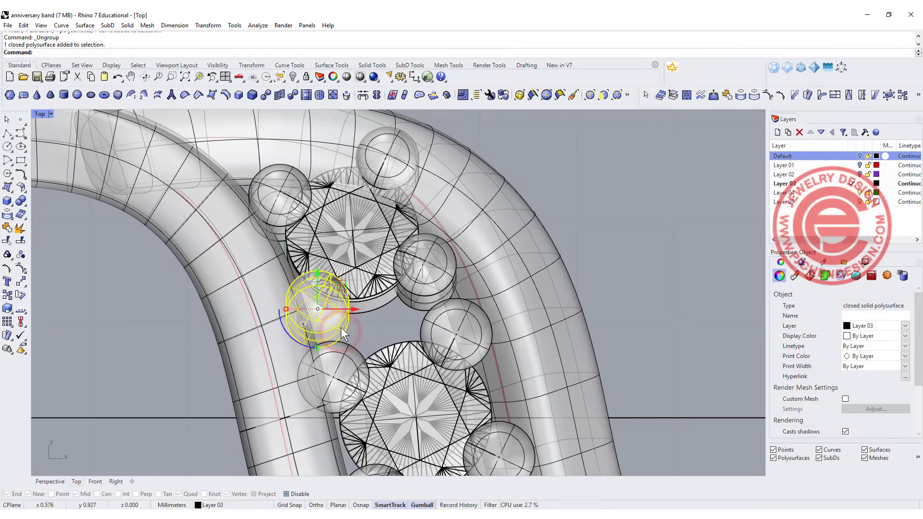
key(Delete)
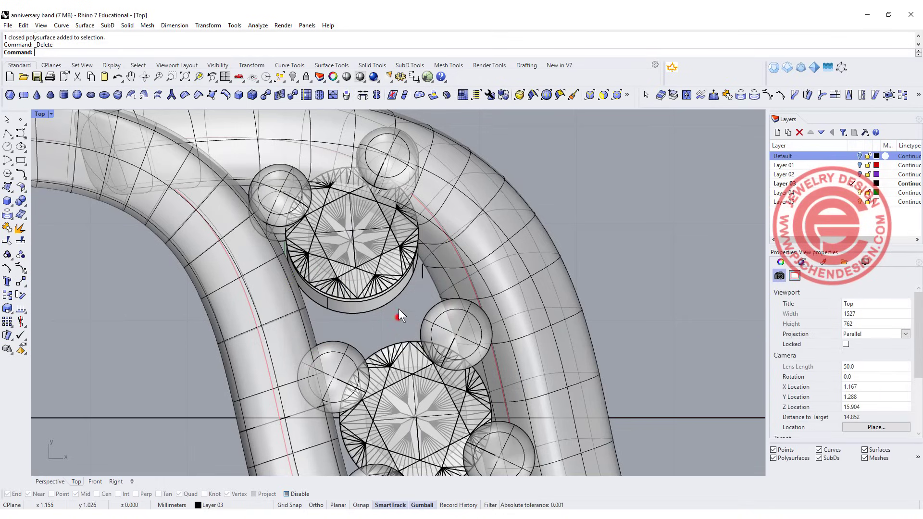
- Move the top gem, bezel and two prong spheres toward the centre stone
click(394, 296)
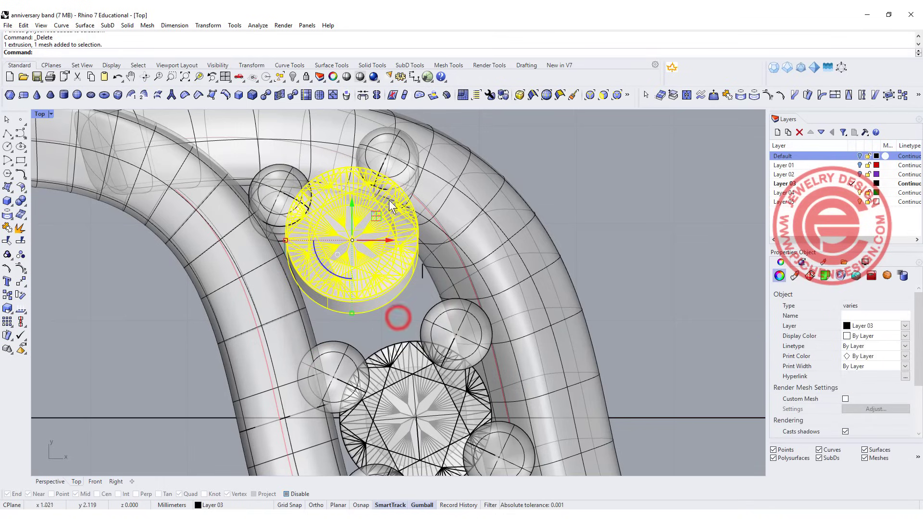
shift+click(404, 139)
shift+click(279, 190)
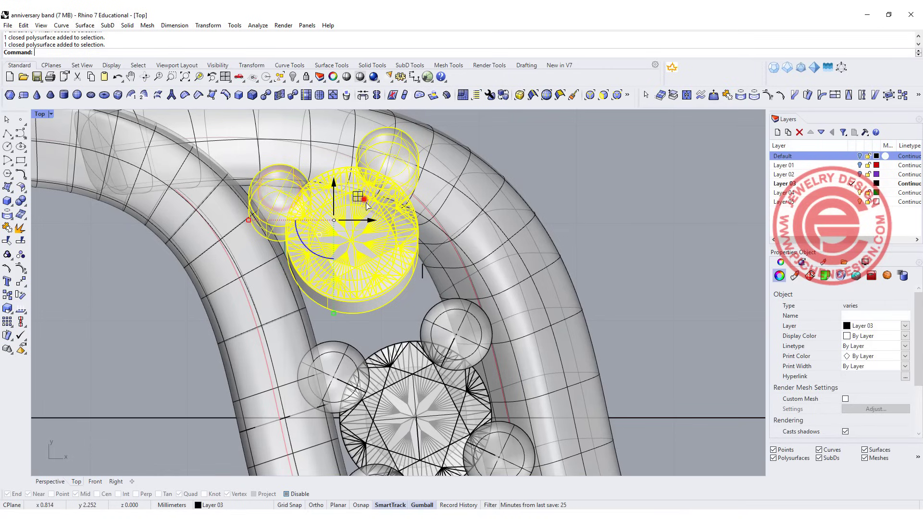
drag(363, 198, 385, 250)
click(583, 221)
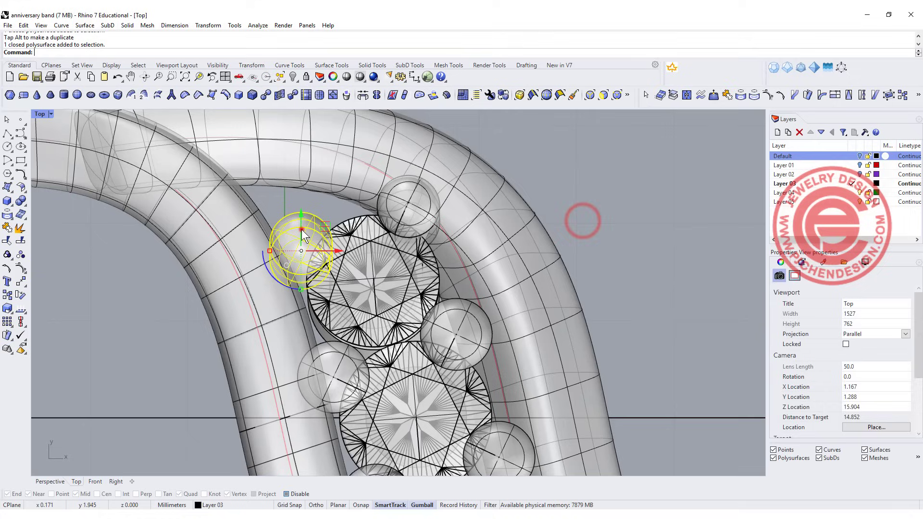
- Move a prong sphere up to the top stone, delete the top-right extra, nudge the top-left one
click(302, 229)
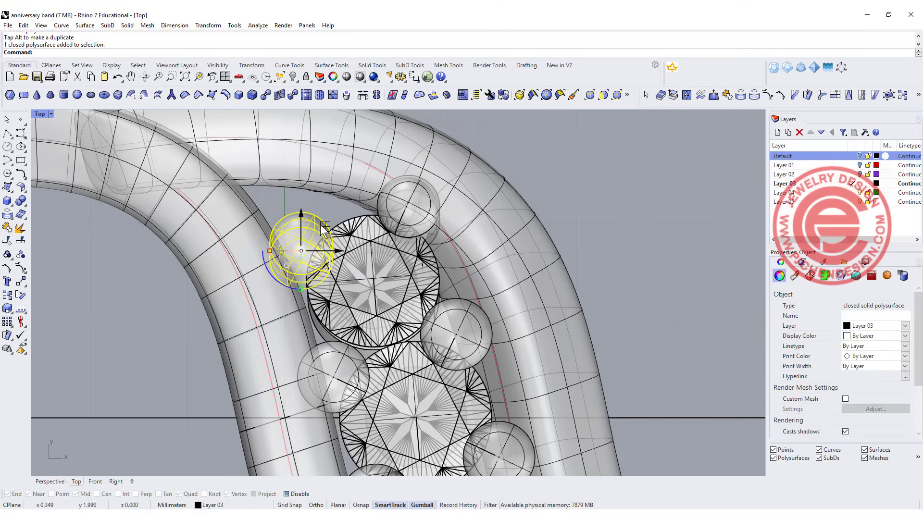
drag(309, 228, 346, 188)
click(423, 193)
key(Delete)
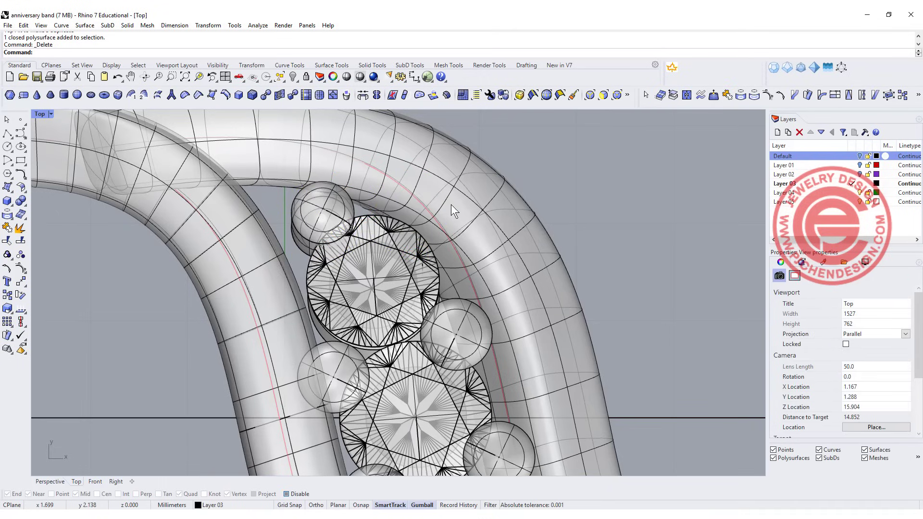
click(325, 203)
drag(351, 197, 369, 189)
- Ungroup the stone setting and move one prong sphere up and right along the band
click(619, 208)
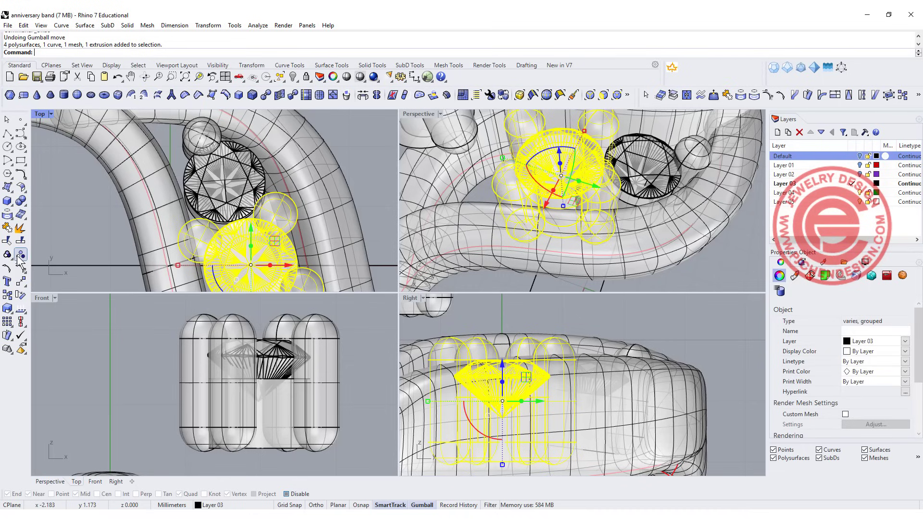
click(21, 255)
click(71, 228)
scroll(71, 228, up, 3)
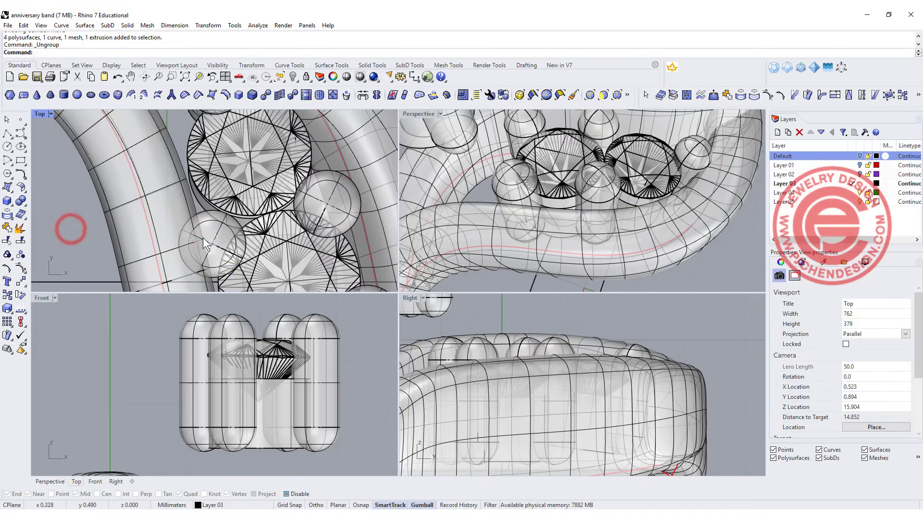
click(213, 237)
drag(231, 216, 350, 172)
scroll(346, 223, down, 6)
right_drag(673, 231, 753, 261)
click(757, 287)
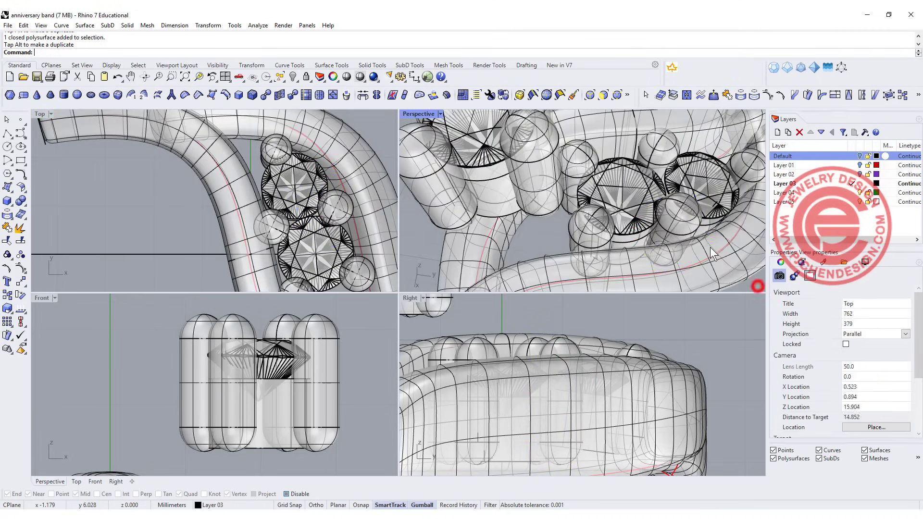
- Select the stray floating gem-and-prong set in Front view and delete it
scroll(700, 237, down, 4)
shift+right_drag(700, 237, 641, 201)
scroll(337, 360, down, 4)
right_drag(338, 359, 307, 369)
drag(340, 380, 288, 360)
key(Delete)
scroll(309, 350, down, 4)
right_drag(316, 342, 292, 308)
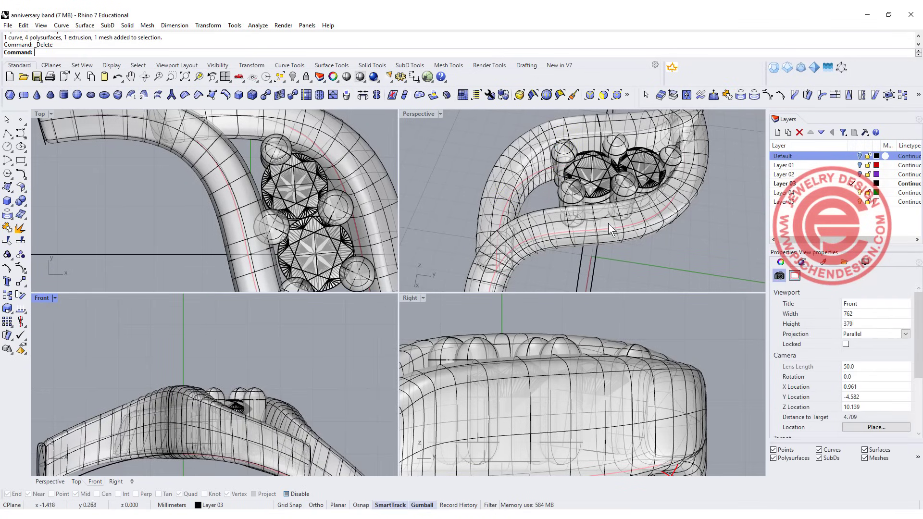
- Group the upper setting's prong, gem and remaining piece together
click(279, 152)
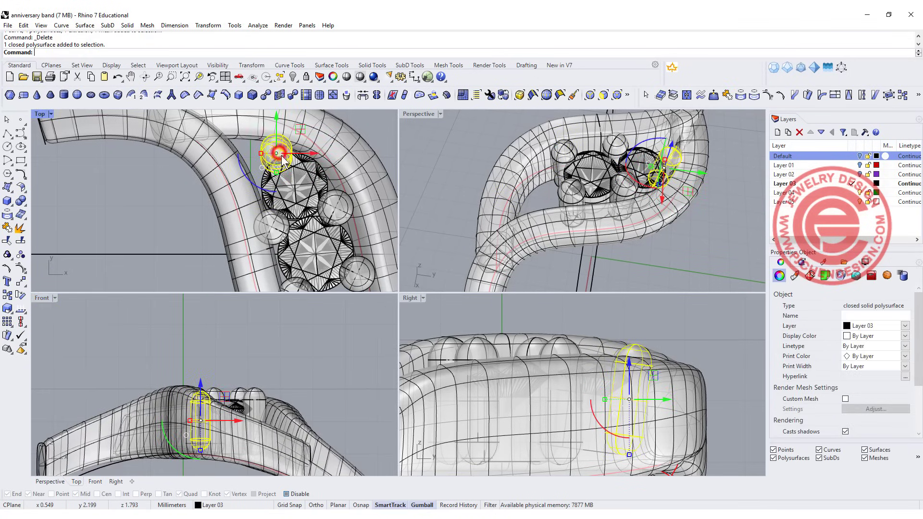
shift+click(294, 181)
shift+click(280, 185)
scroll(664, 384, down, 4)
right_drag(664, 384, 673, 362)
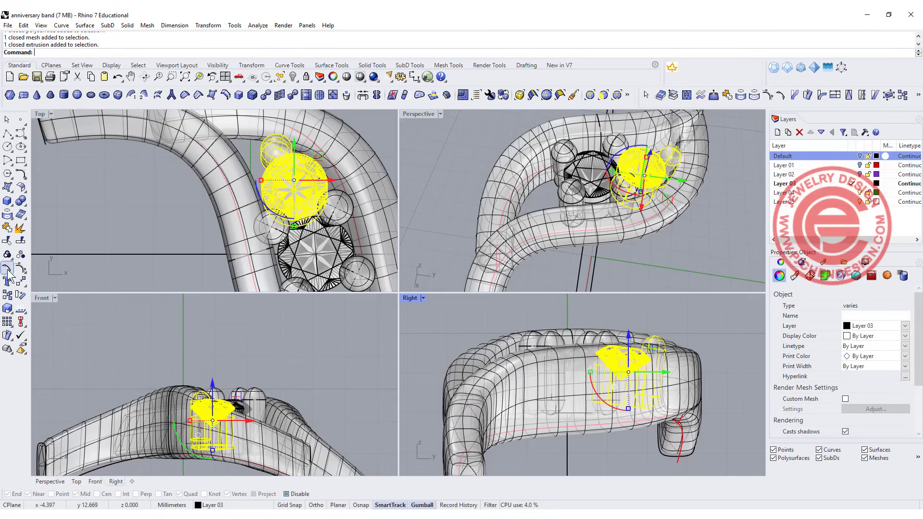
click(7, 256)
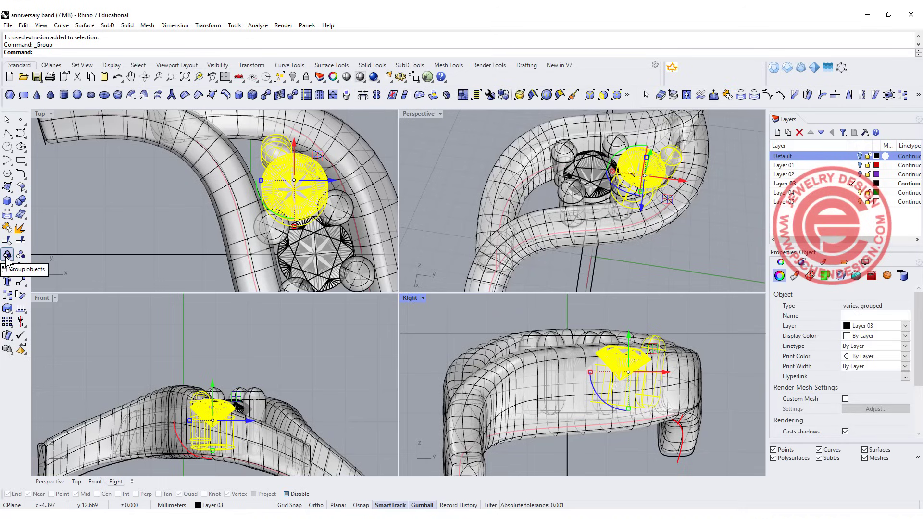
- Mirror the grouped setting across the band, start point 0, end point picked in Right view
click(22, 284)
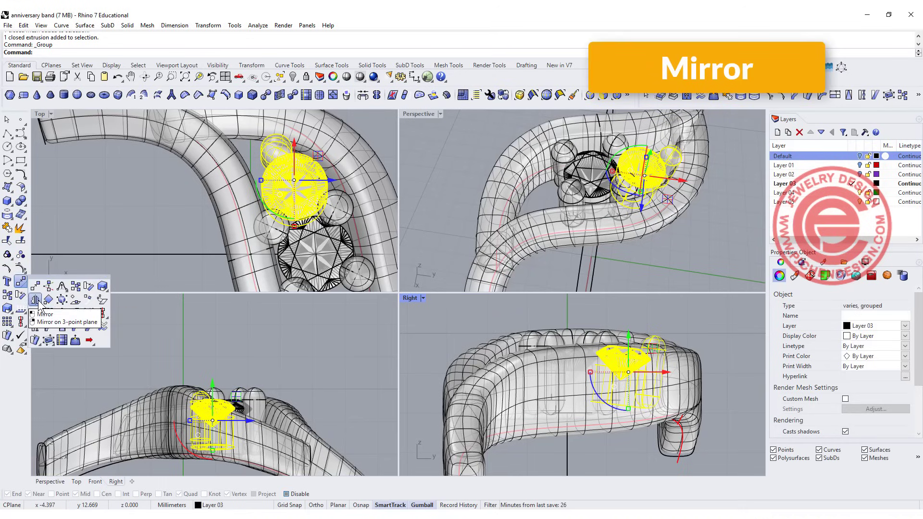
click(36, 300)
text(0)
key(Return)
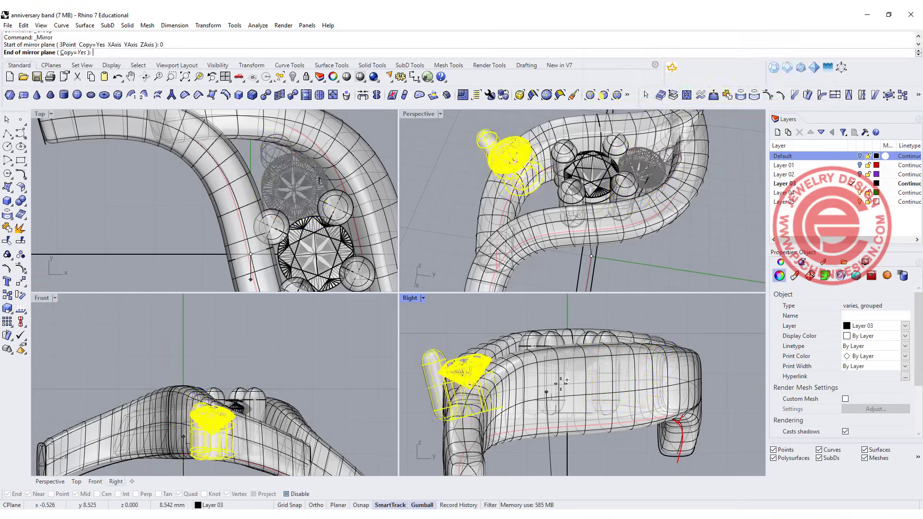
click(568, 318)
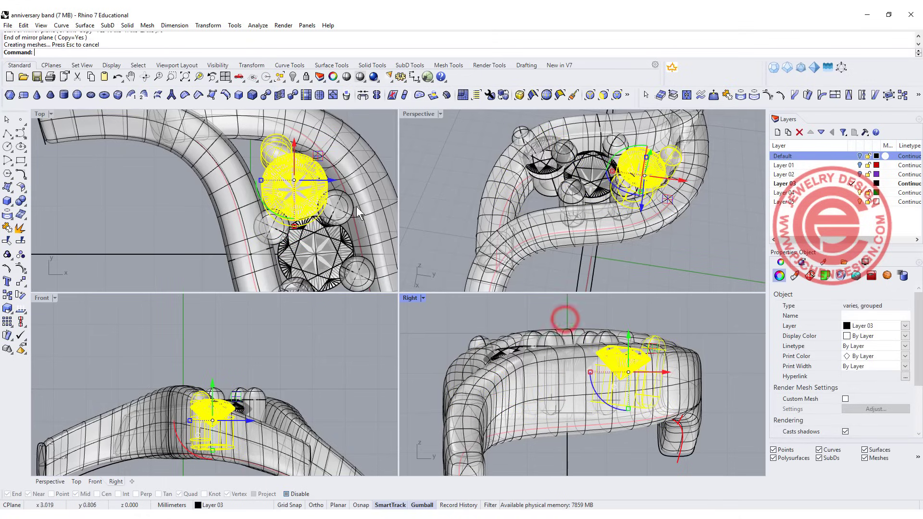
scroll(237, 199, down, 5)
scroll(240, 216, up, 6)
click(248, 221)
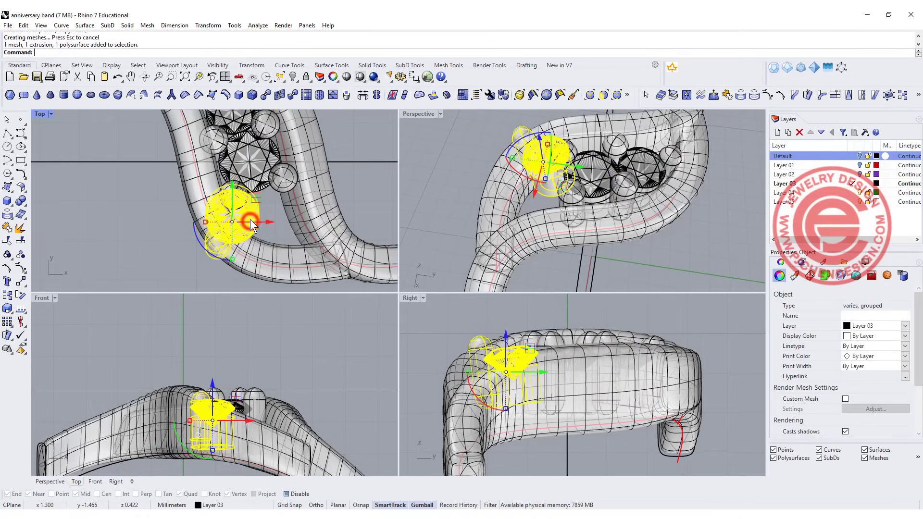
- Slide the mirrored setting right, ungroup it, and reposition three of its prongs in Top view
drag(264, 221, 298, 226)
scroll(260, 236, up, 4)
click(260, 243)
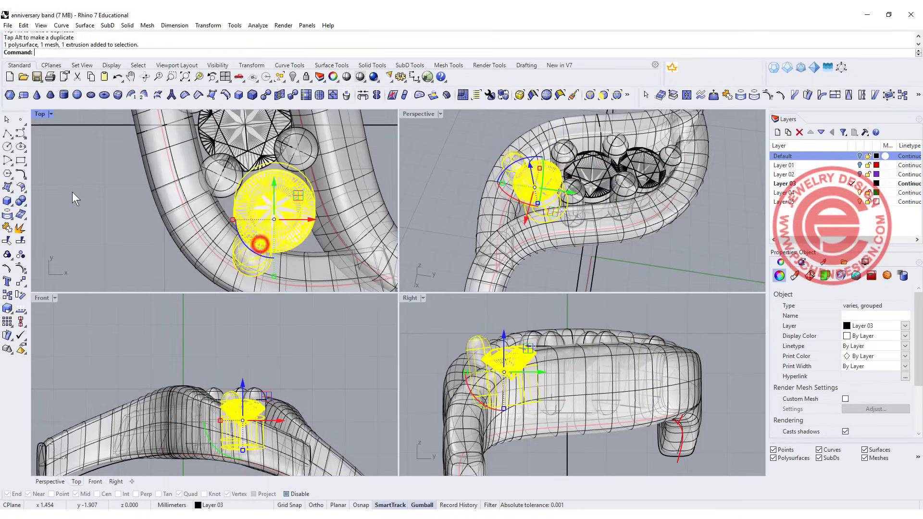
click(20, 254)
click(249, 261)
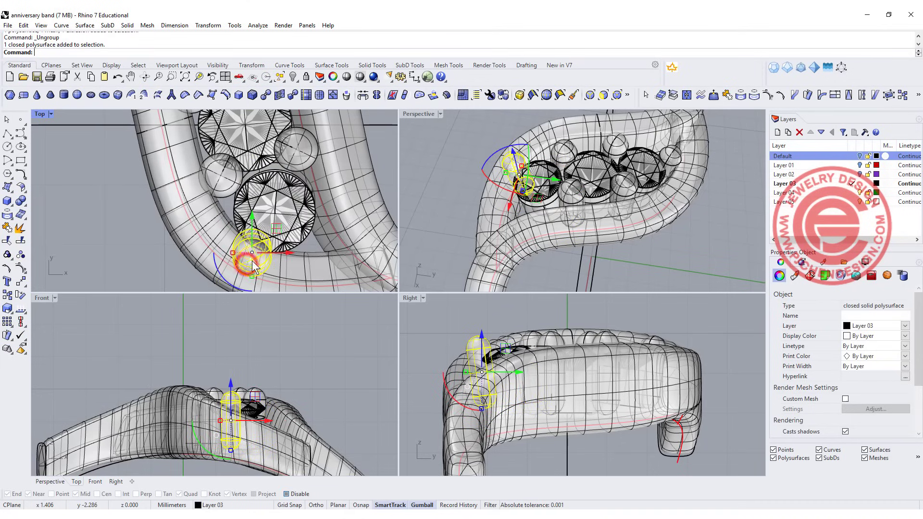
drag(279, 232, 329, 233)
click(295, 149)
shift+click(226, 181)
drag(227, 184, 284, 147)
- Move a prong onto the band in the side view and window-select the whole setting
click(385, 147)
right_drag(462, 162, 506, 312)
scroll(486, 332, up, 3)
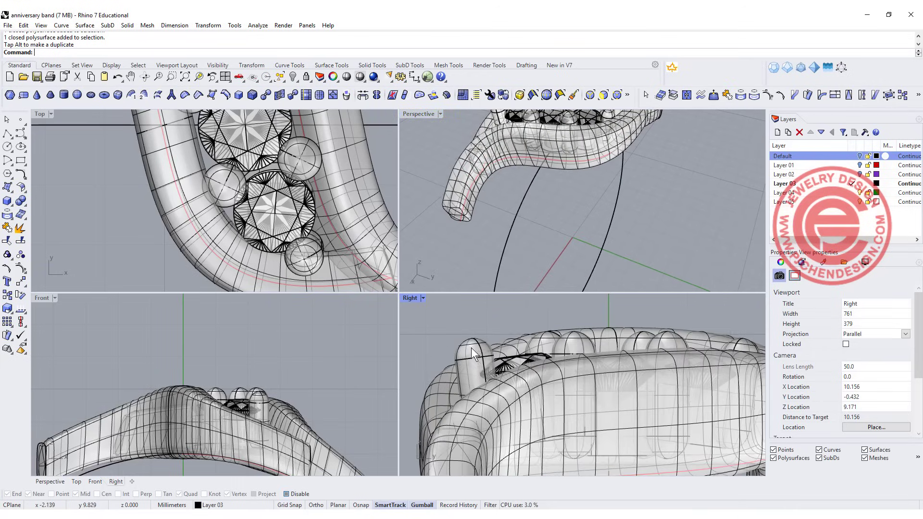
click(469, 344)
drag(469, 332, 505, 396)
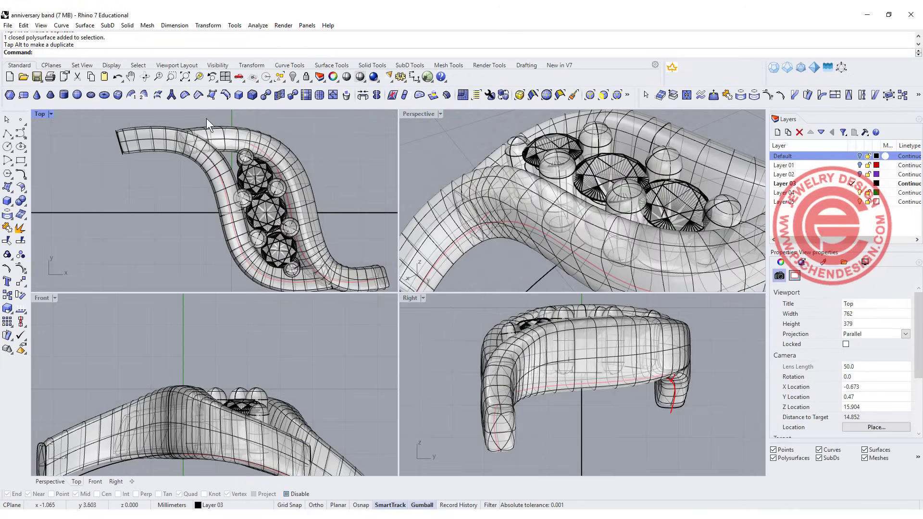
drag(208, 118, 311, 283)
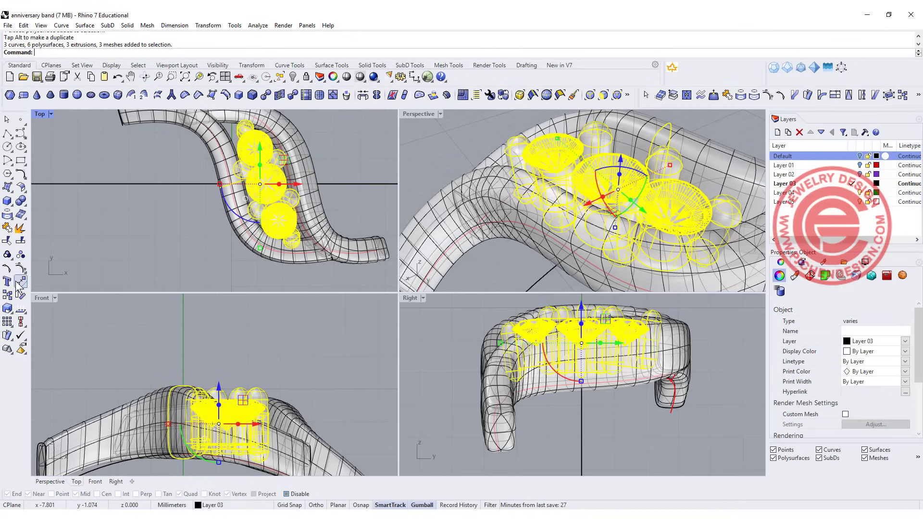
click(13, 258)
click(169, 232)
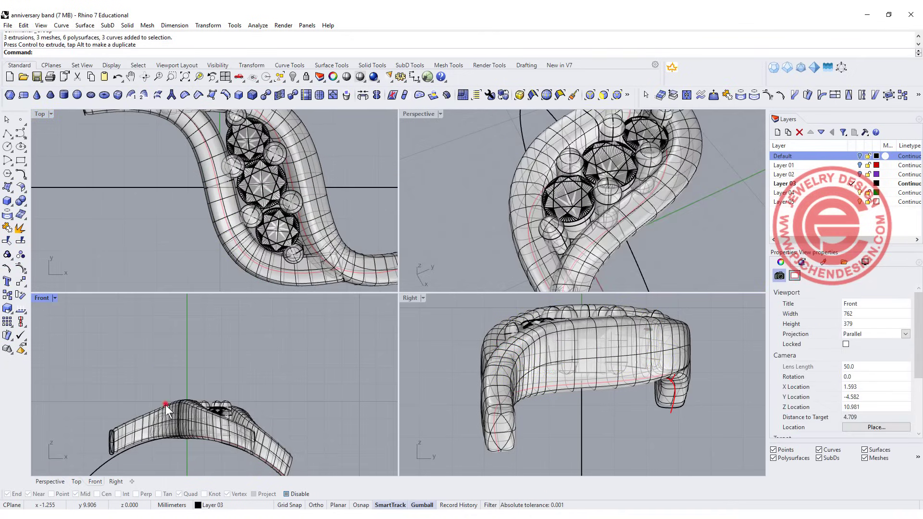
- Crossing-select the band, stones and prongs in Front view and hide them, leaving the S-curves visible
click(165, 403)
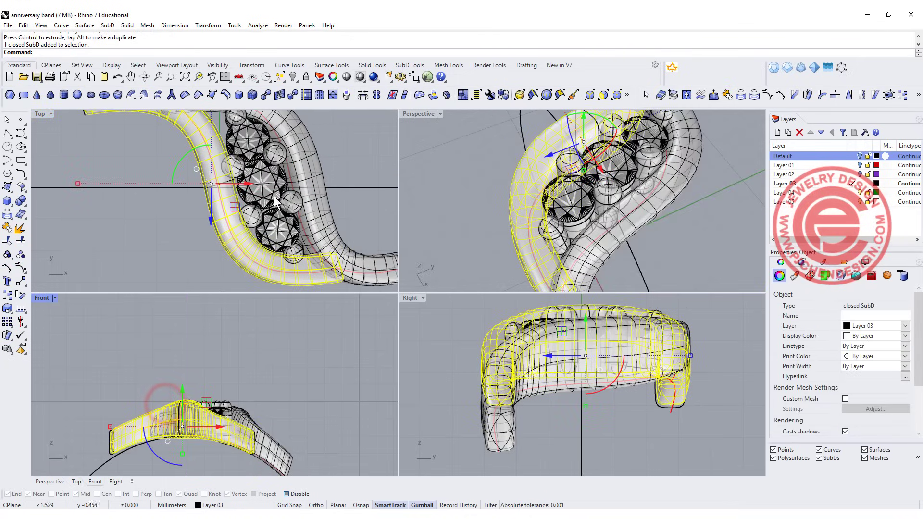
scroll(268, 197, down, 3)
click(272, 411)
drag(290, 413, 191, 391)
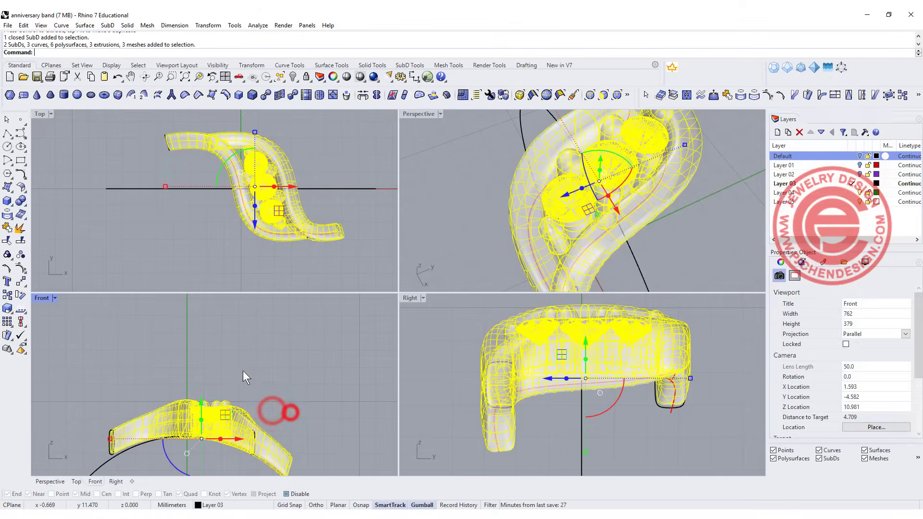
click(294, 77)
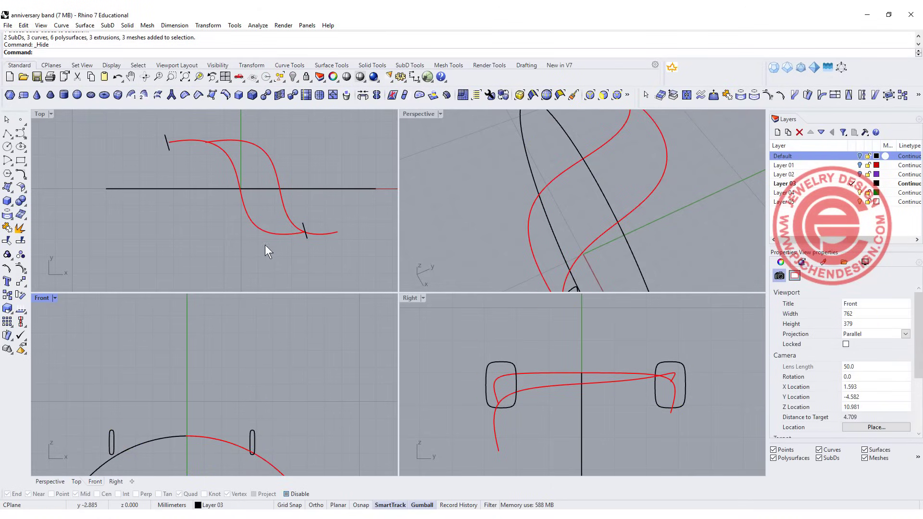
scroll(239, 184, up, 6)
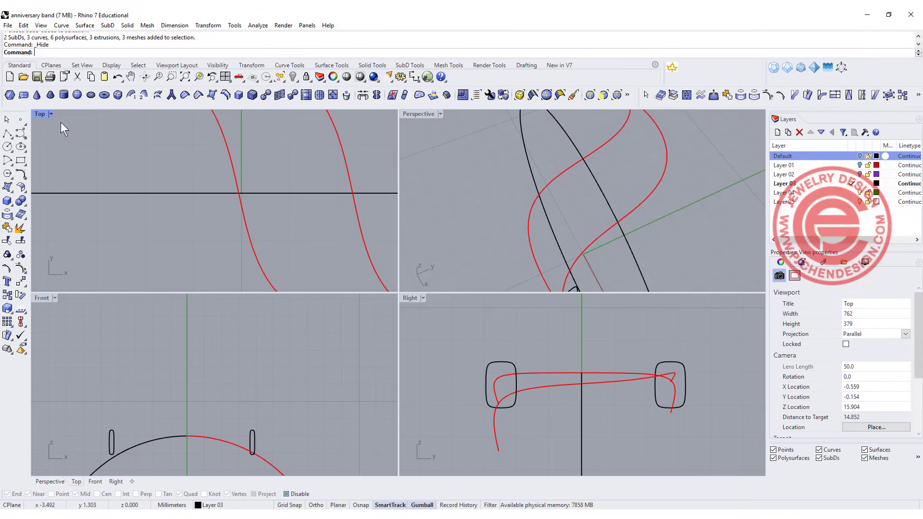
double_click(40, 116)
scroll(380, 240, down, 5)
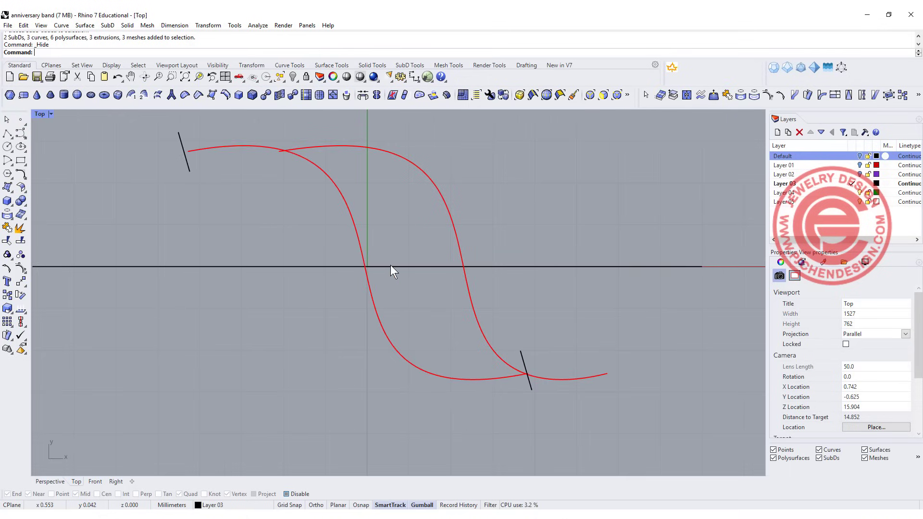
double_click(38, 115)
scroll(183, 365, up, 3)
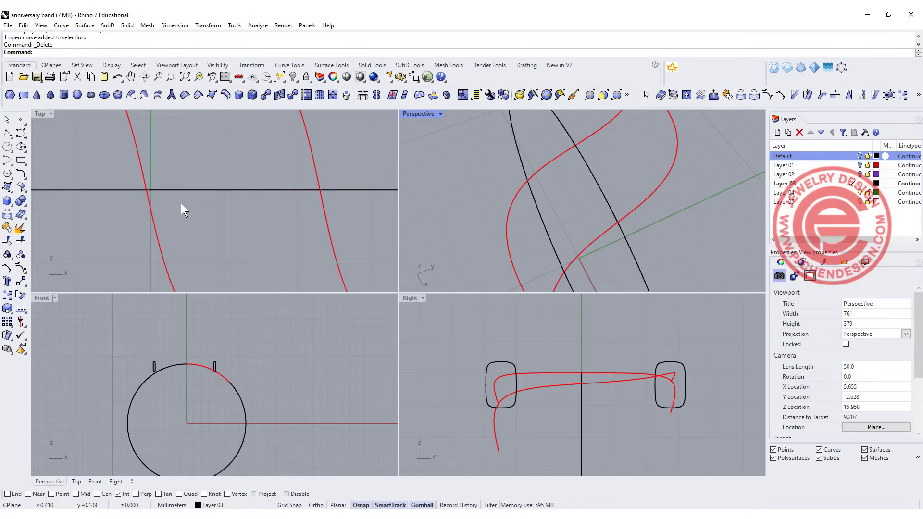
- Draw two lines from the curve intersections down to the origin (0)
scroll(198, 207, up, 3)
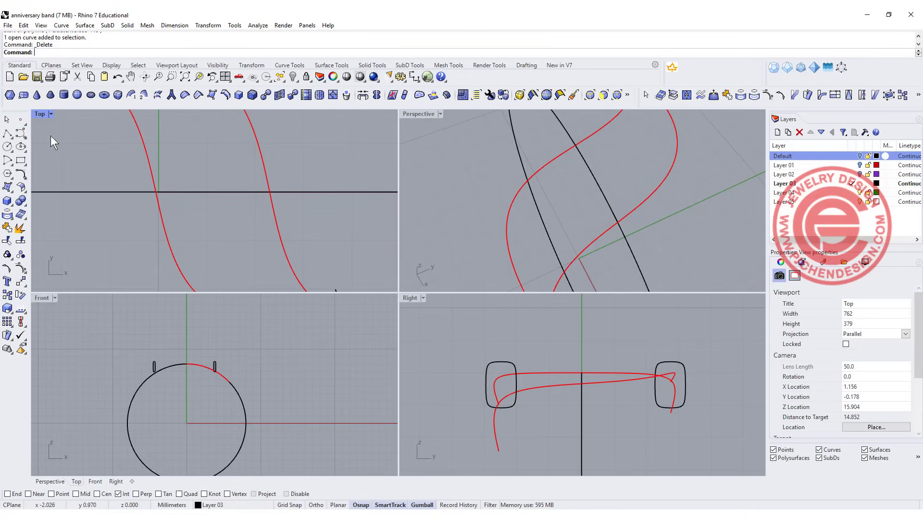
click(5, 135)
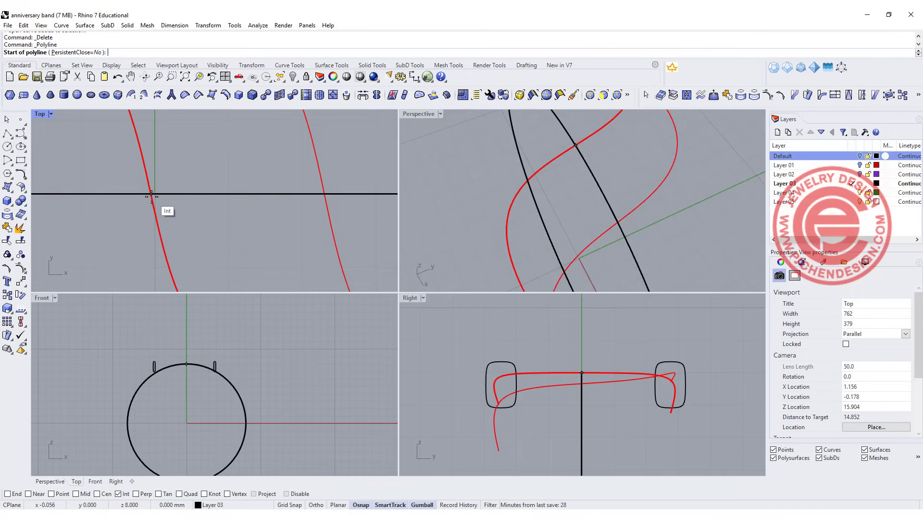
click(152, 194)
scroll(254, 221, down, 2)
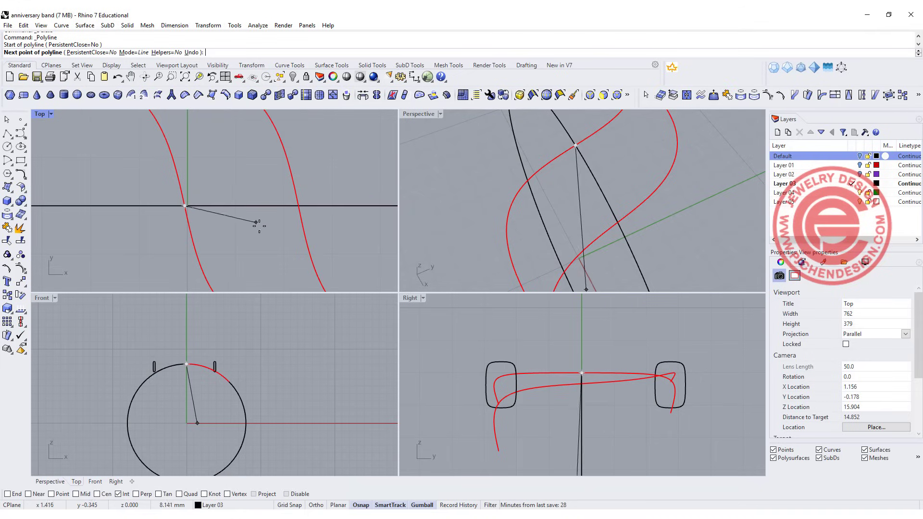
text(0)
key(Return)
scroll(260, 227, up, 2)
key(Return)
key(Return)
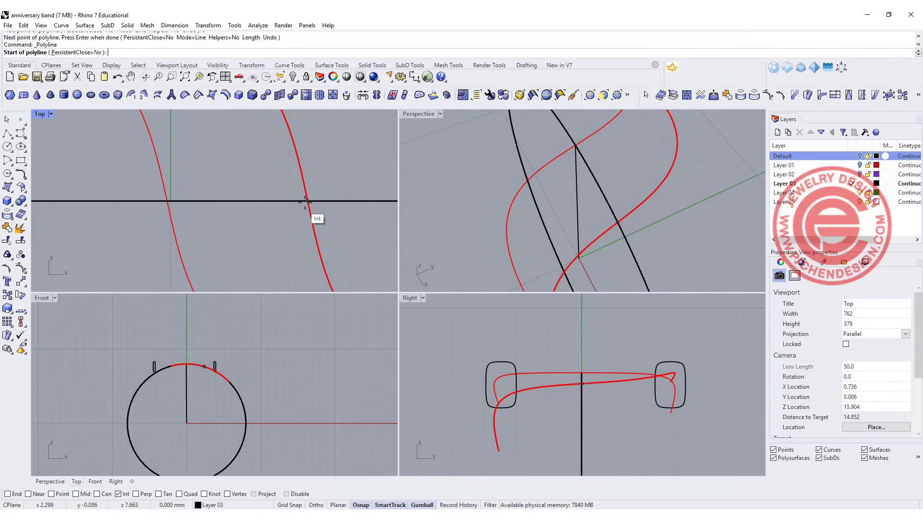
click(305, 203)
scroll(194, 422, up, 8)
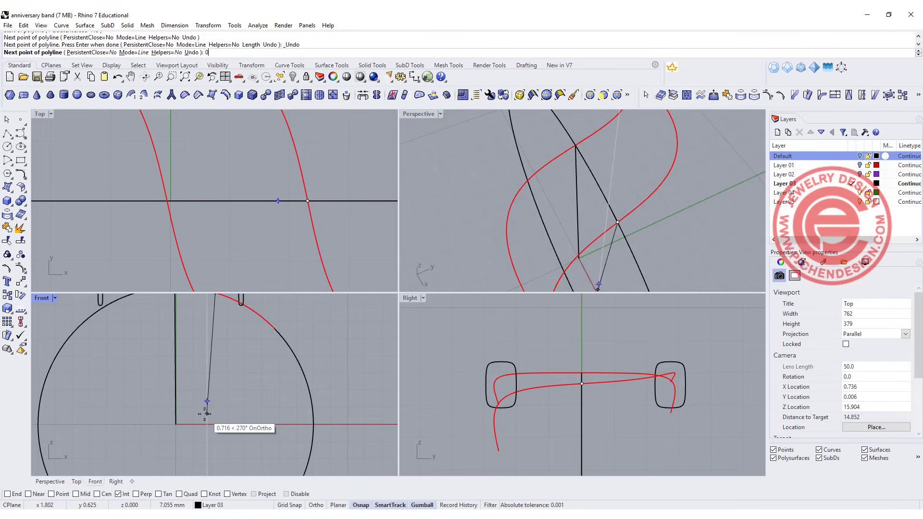
key(Return)
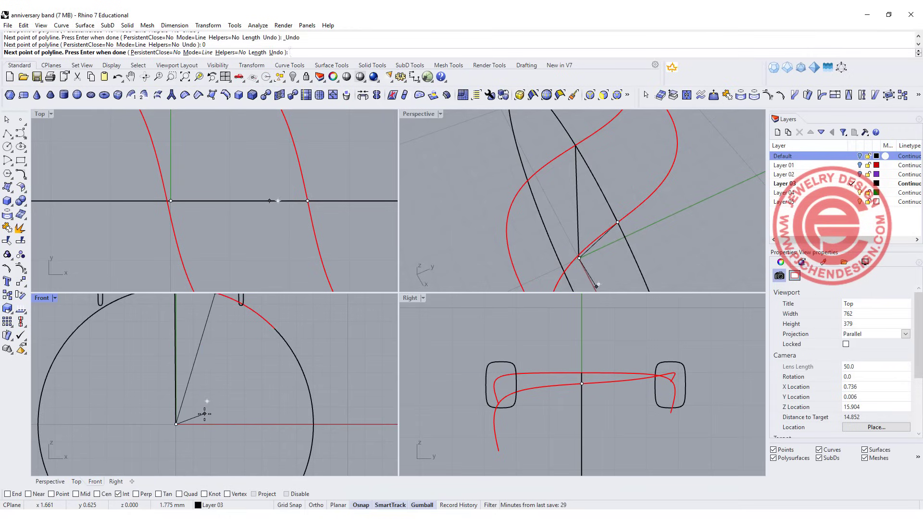
key(Return)
- In a maximized Front view, dimension the 17.1° angle between the vertical and slanted lines
double_click(43, 297)
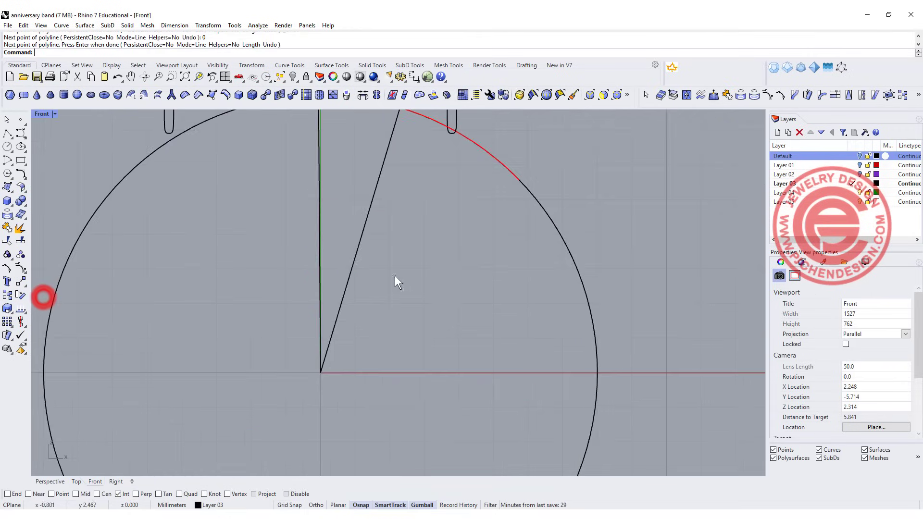
scroll(432, 267, down, 2)
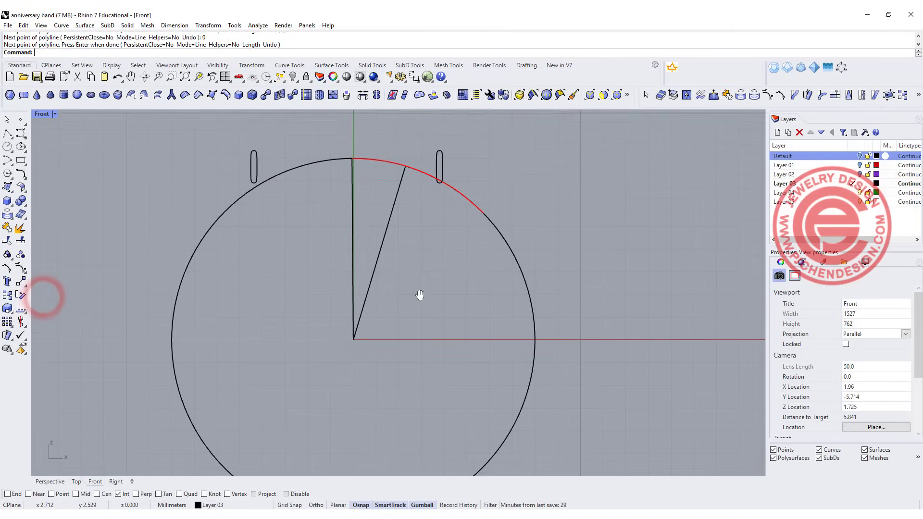
click(415, 79)
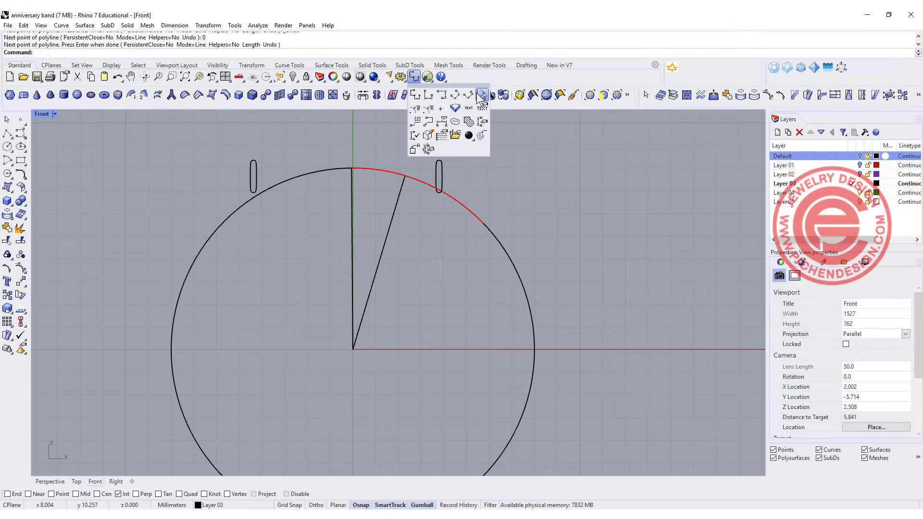
click(482, 95)
click(353, 252)
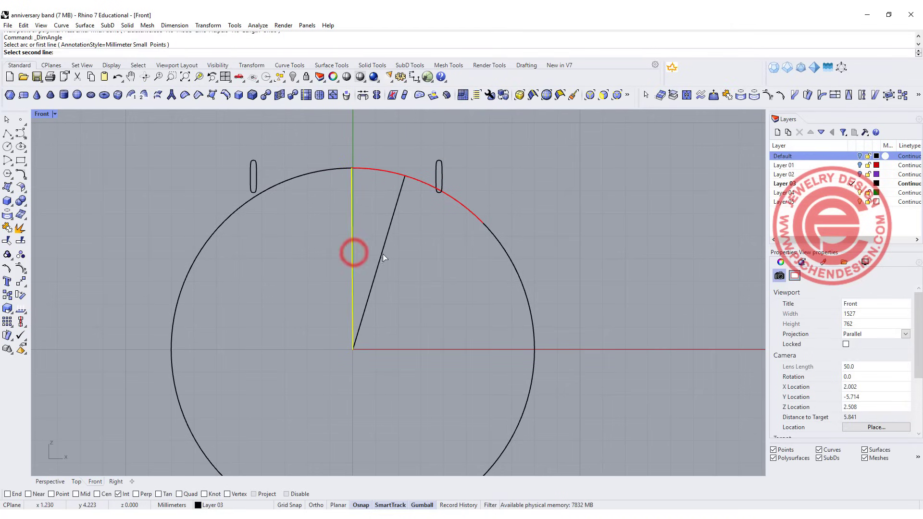
click(383, 255)
right_drag(439, 168, 420, 274)
click(400, 153)
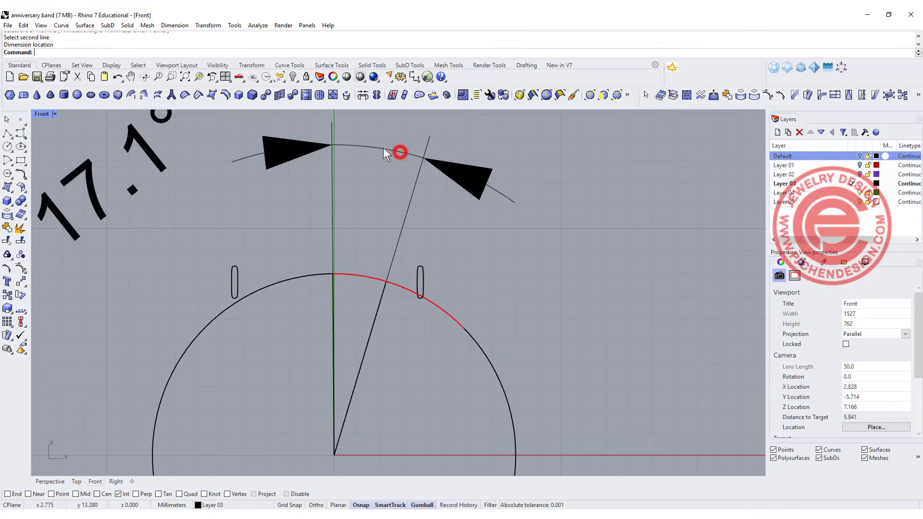
double_click(44, 114)
scroll(375, 195, down, 5)
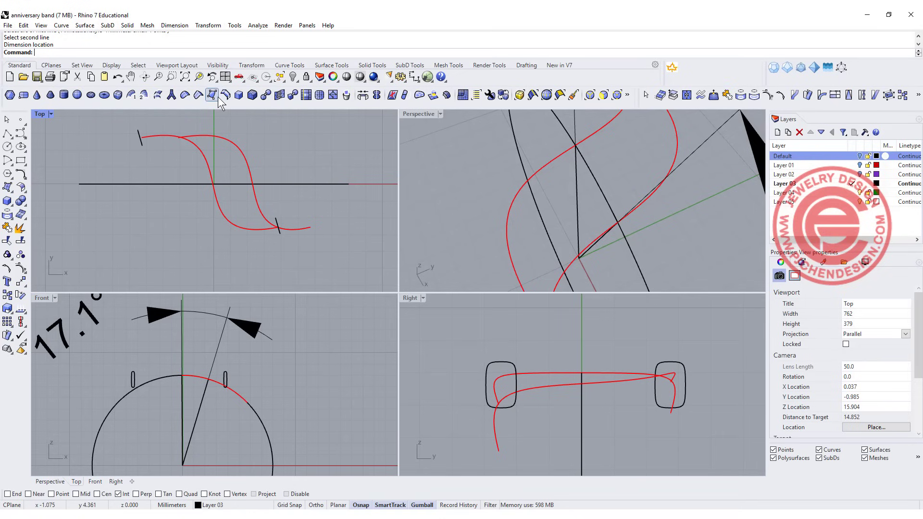
- Hide the ring band and select the twisted SubD element with its stones
click(293, 78)
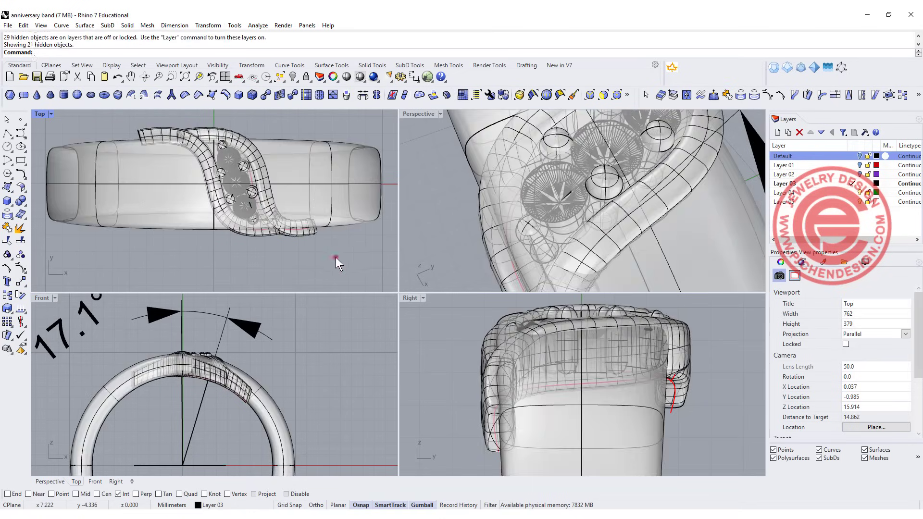
click(330, 155)
click(292, 77)
scroll(210, 141, up, 3)
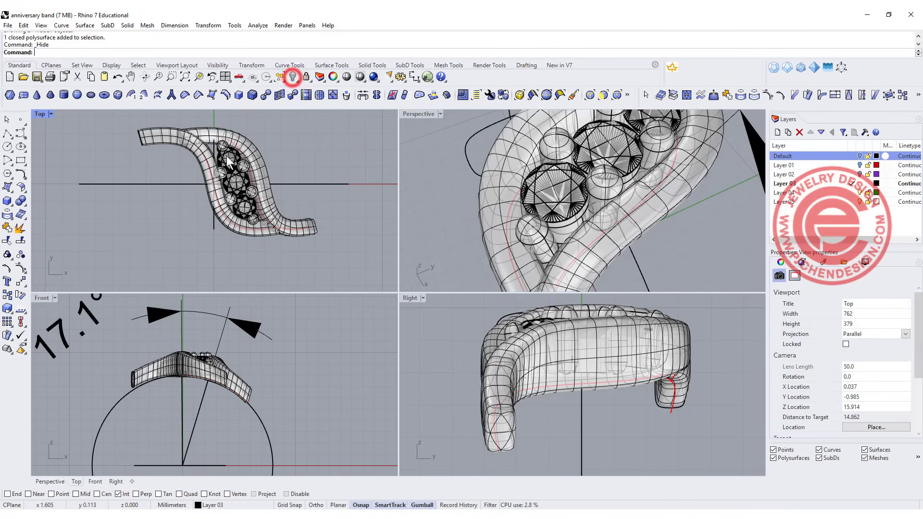
scroll(215, 149, up, 2)
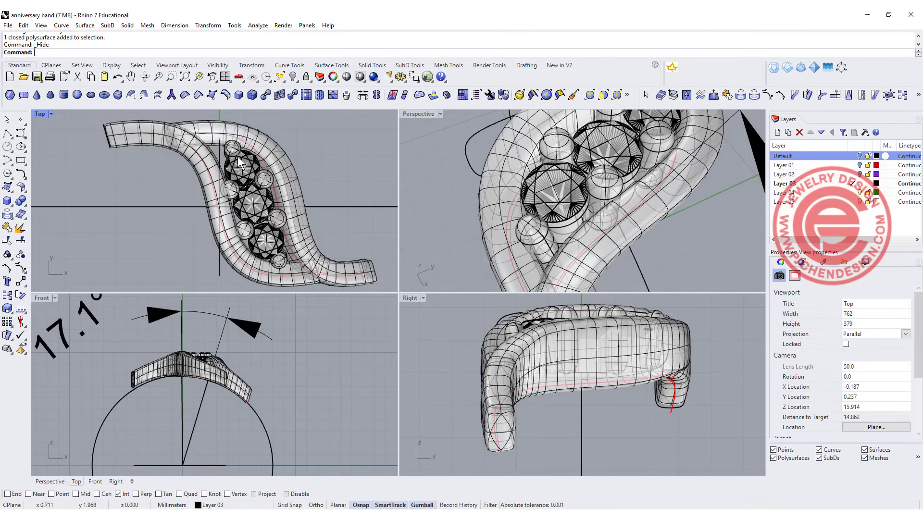
click(244, 168)
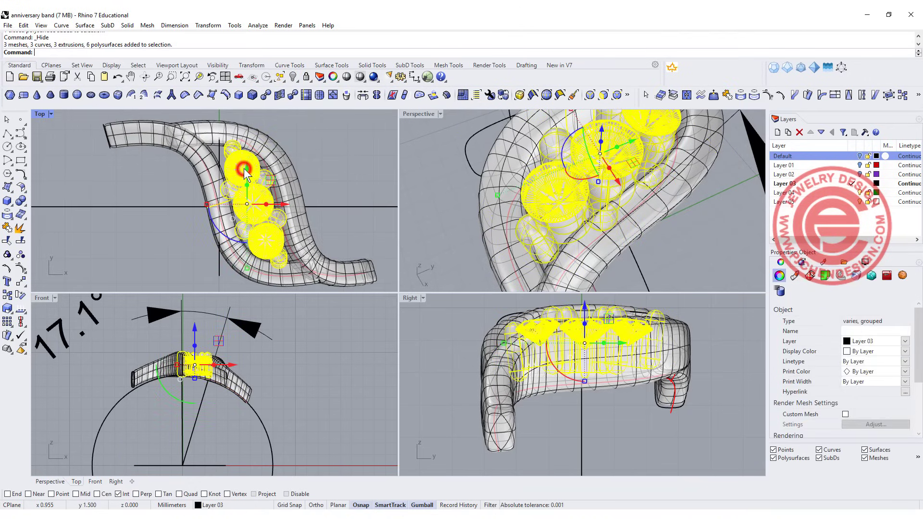
shift+click(279, 149)
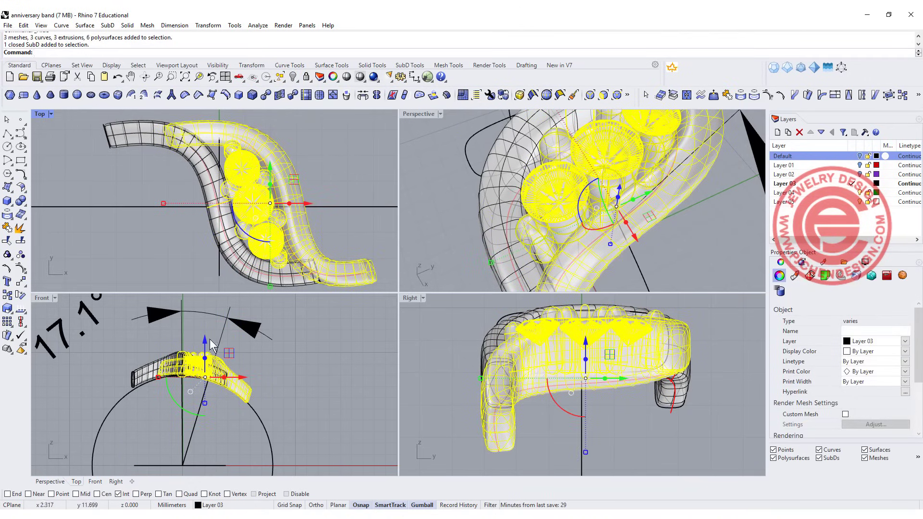
scroll(159, 308, down, 2)
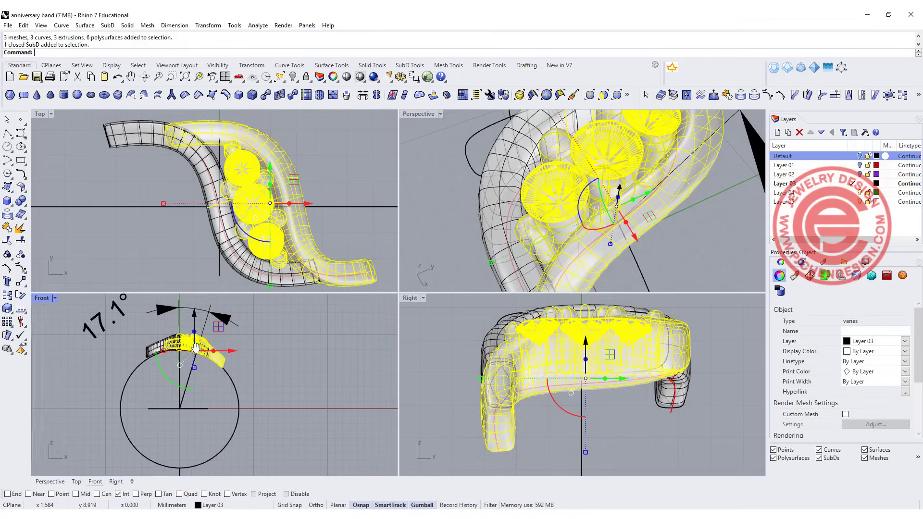
- Rotate-copy them about the circle centre from the vertical line onto the 17.1° line
click(20, 295)
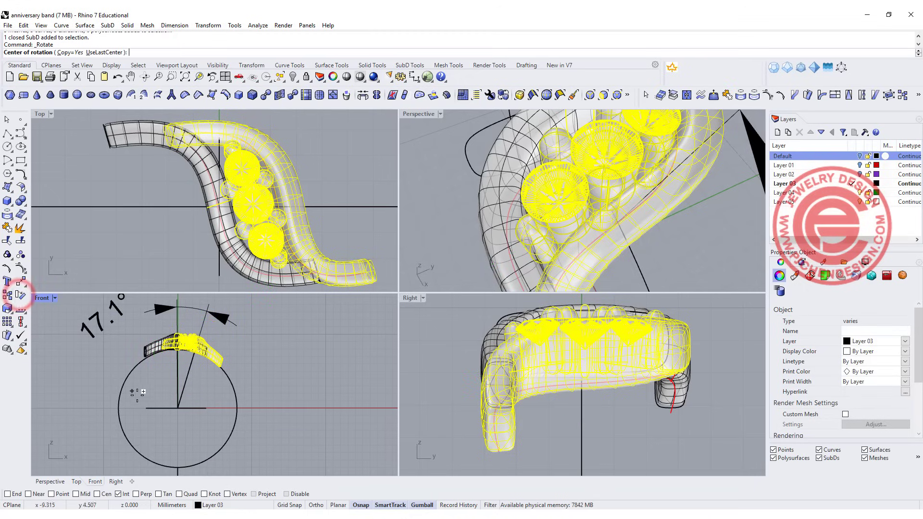
click(178, 408)
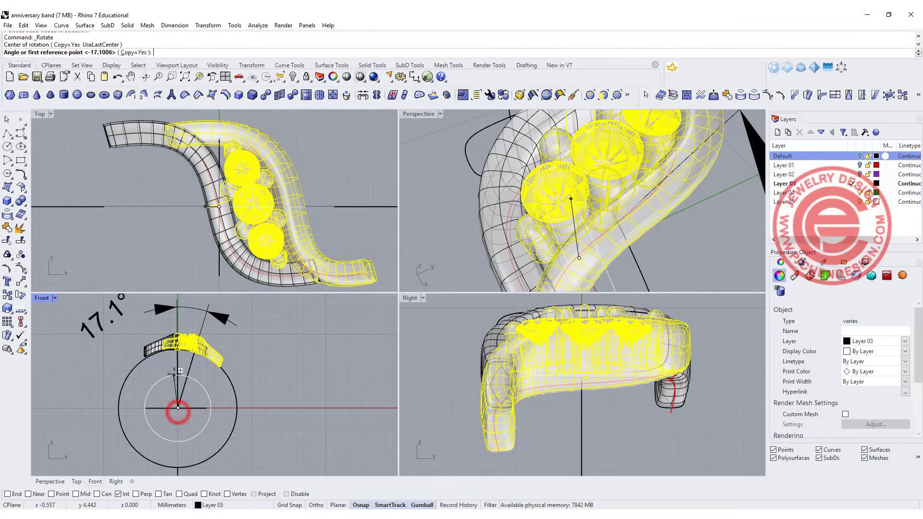
click(28, 493)
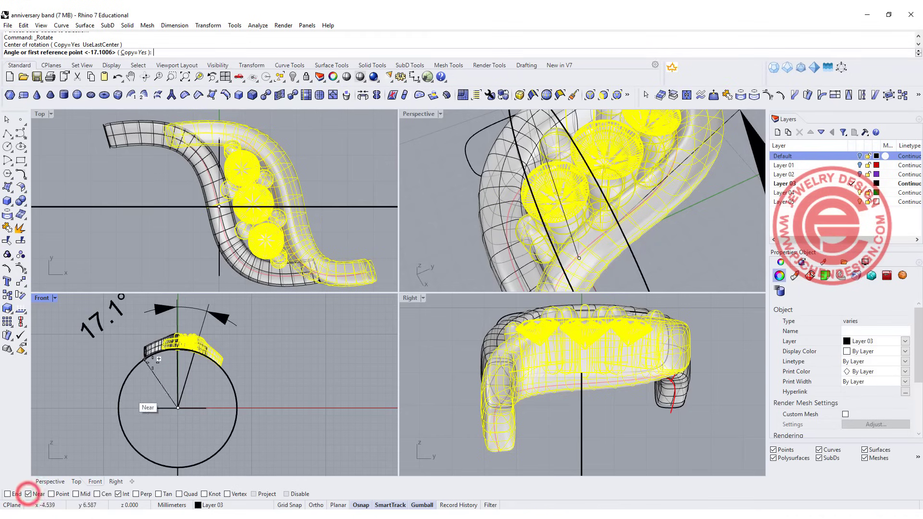
click(178, 366)
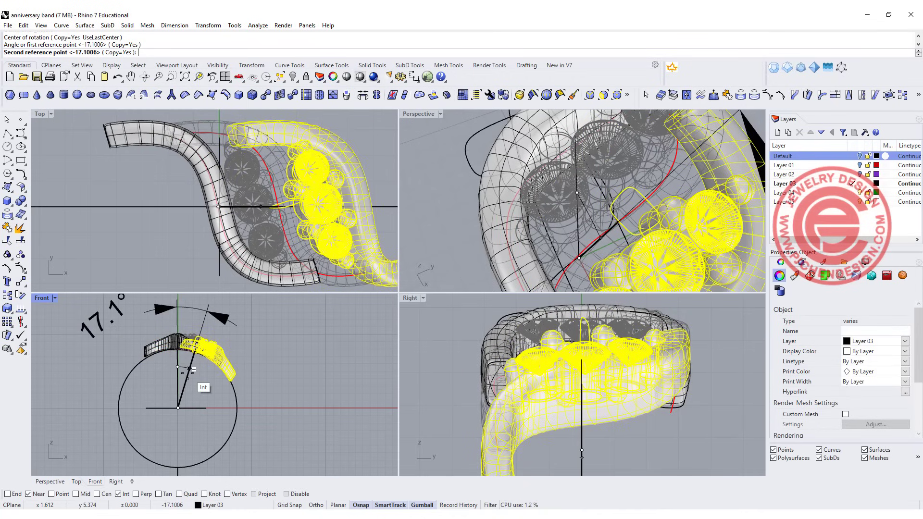
click(188, 375)
- Rotate-copy the newer element and its stones another 17.1° about the circle centre
right_click(201, 373)
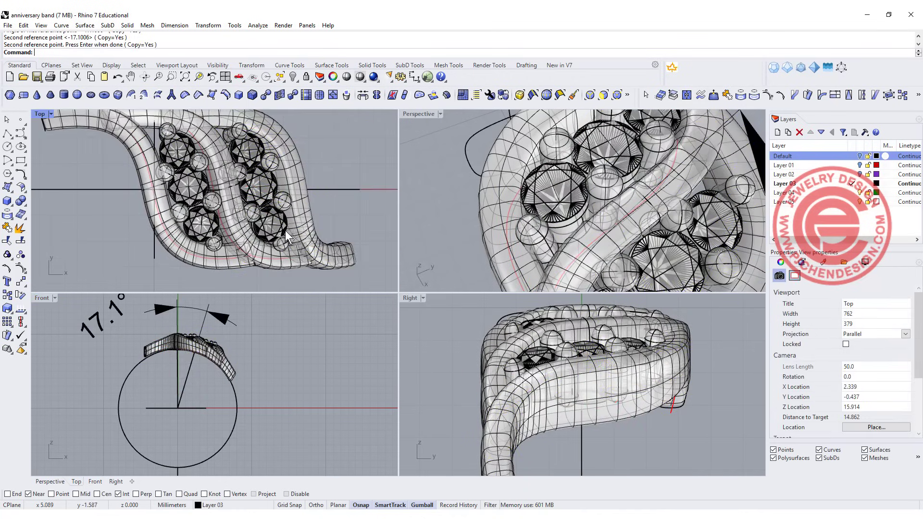
mouse_move(286, 230)
right_down()
mouse_move(291, 215)
mouse_move(313, 238)
mouse_move(299, 235)
right_up()
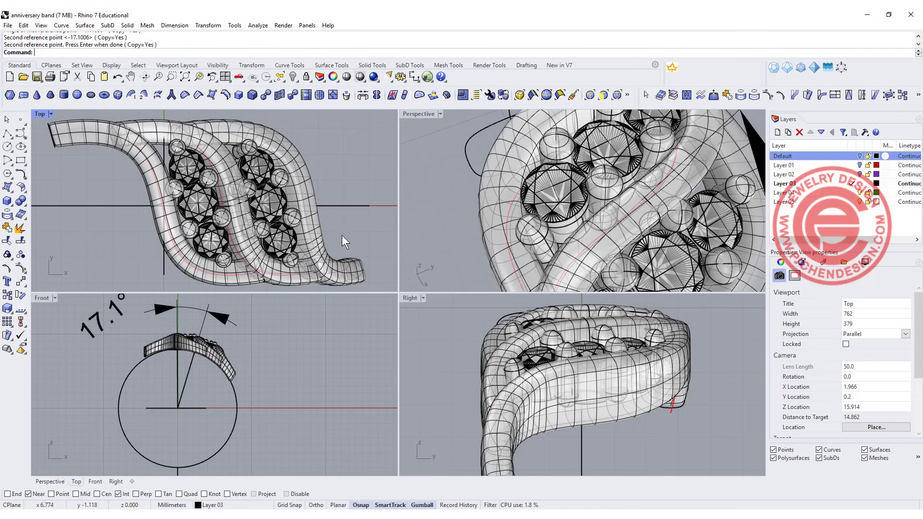
drag(342, 235, 294, 236)
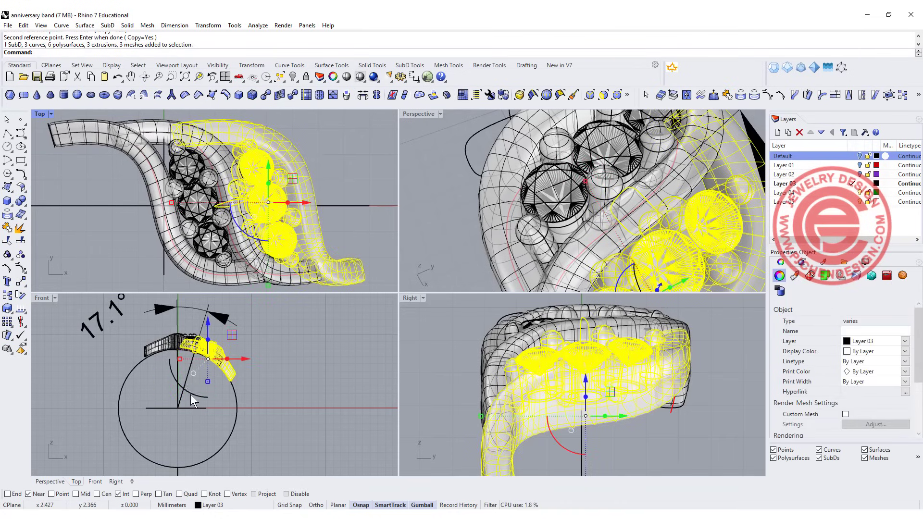
key(Return)
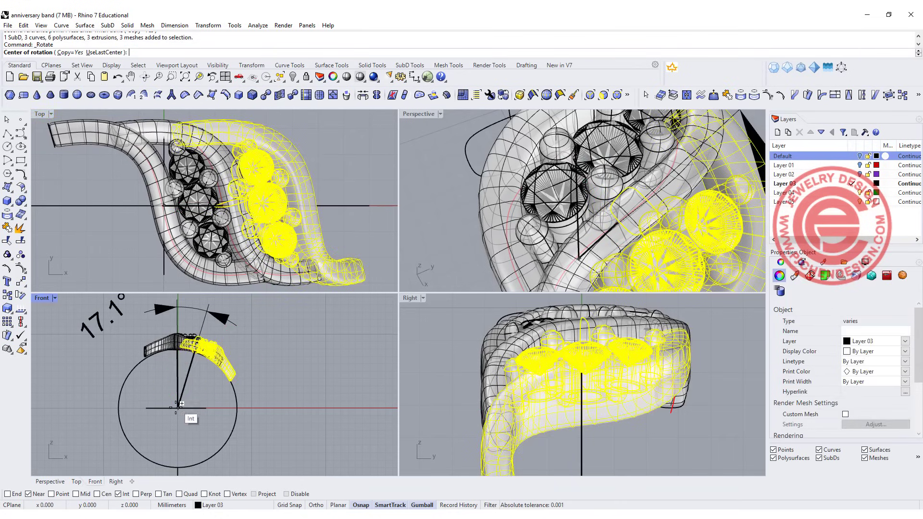
click(176, 408)
click(178, 368)
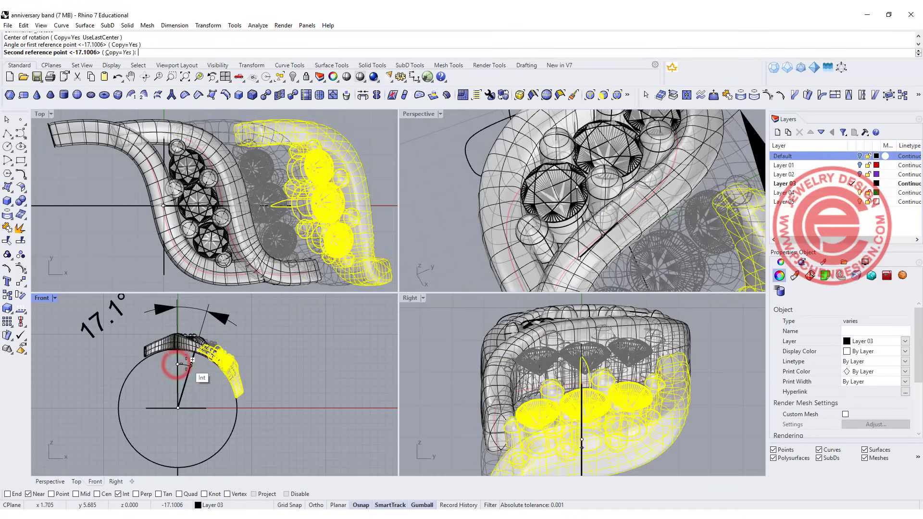
key(Return)
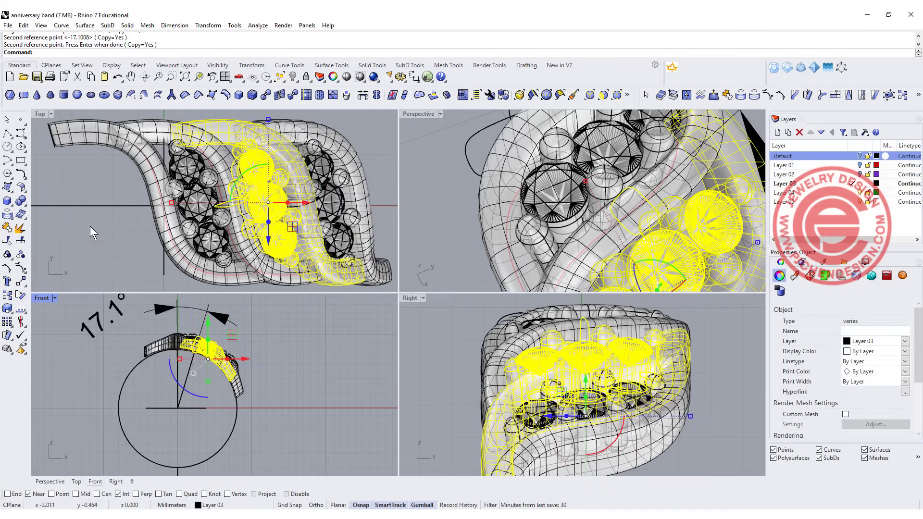
- Rotate-copy all twisted elements and stones 180° about the origin to the other side
click(106, 240)
drag(380, 172, 208, 173)
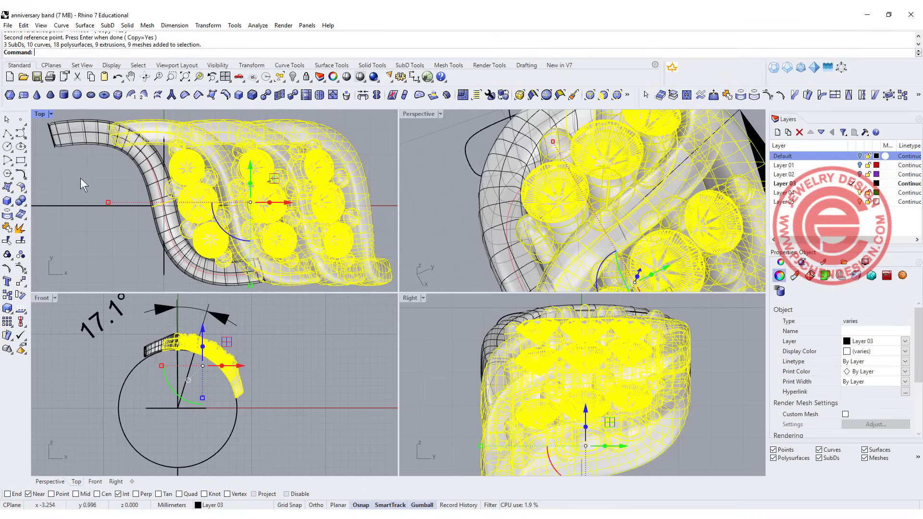
scroll(77, 171, down, 4)
click(21, 296)
text(0)
key(Return)
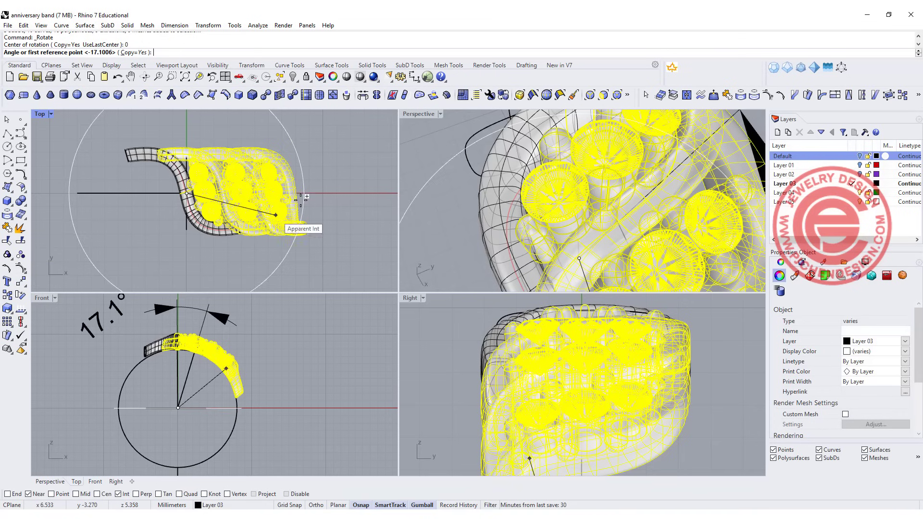
shift+click(329, 194)
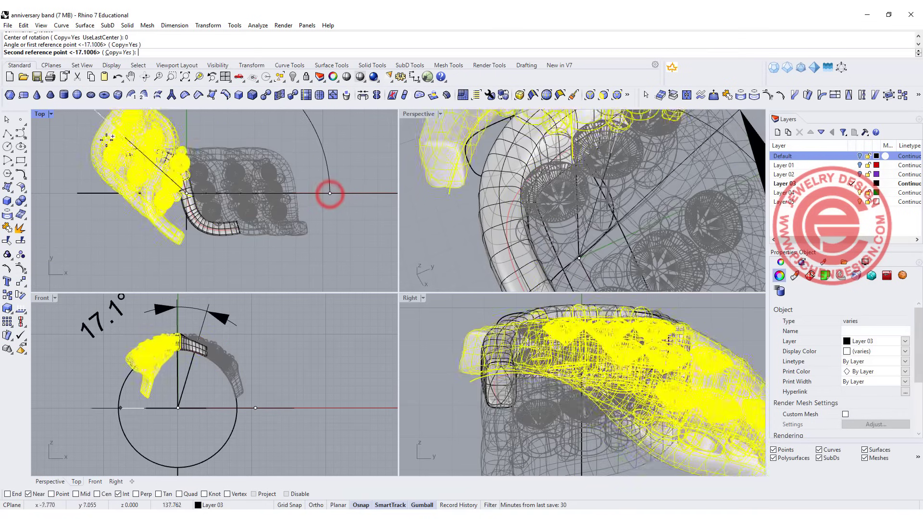
click(67, 184)
key(Return)
click(259, 276)
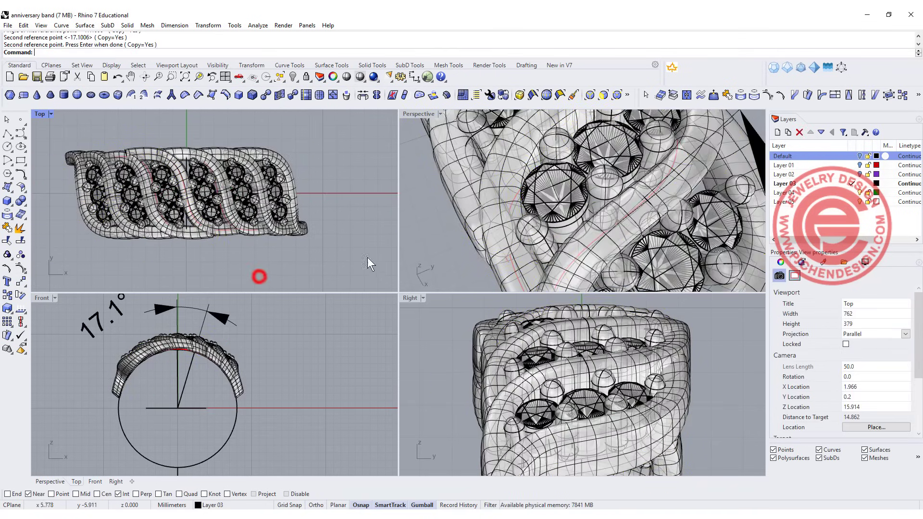
- Reveal the hidden shank and delete the outer ring band
scroll(542, 210, down, 8)
right_drag(481, 238, 539, 222)
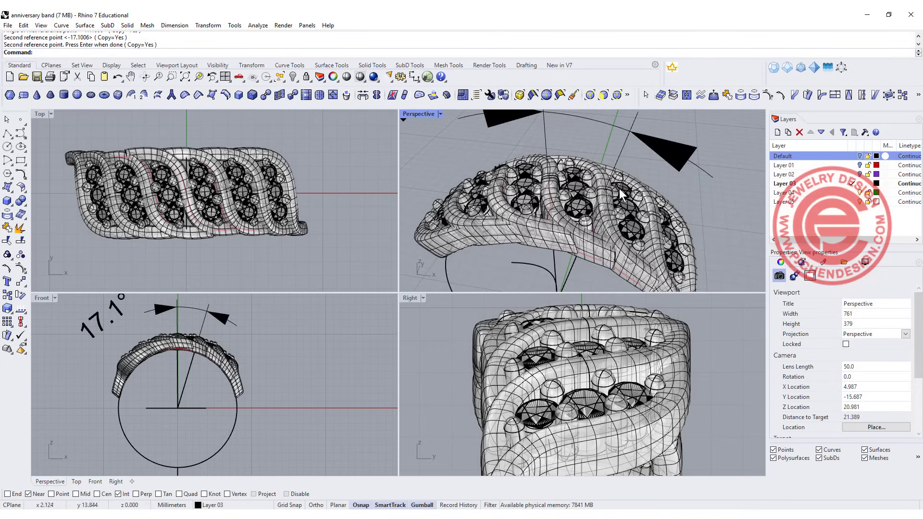
mouse_move(620, 194)
right_down()
mouse_move(657, 192)
mouse_move(579, 194)
mouse_move(609, 202)
right_up()
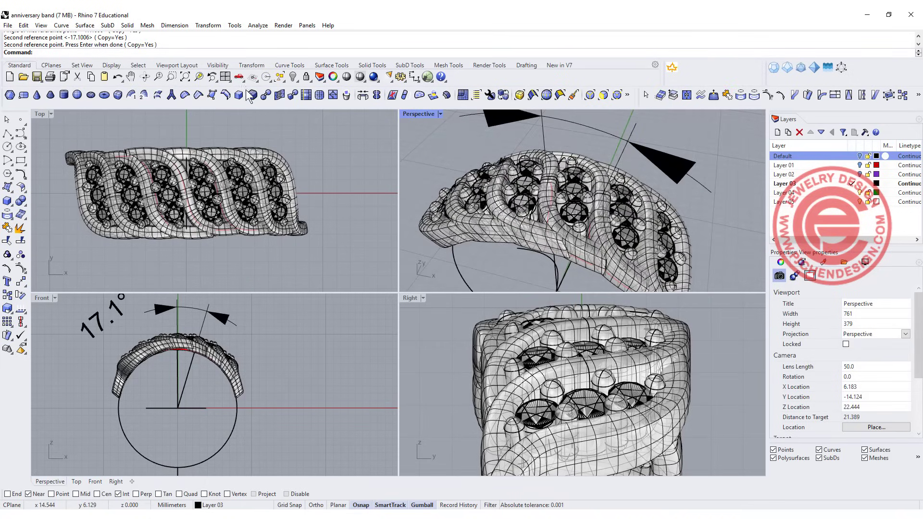
click(292, 77)
double_click(417, 117)
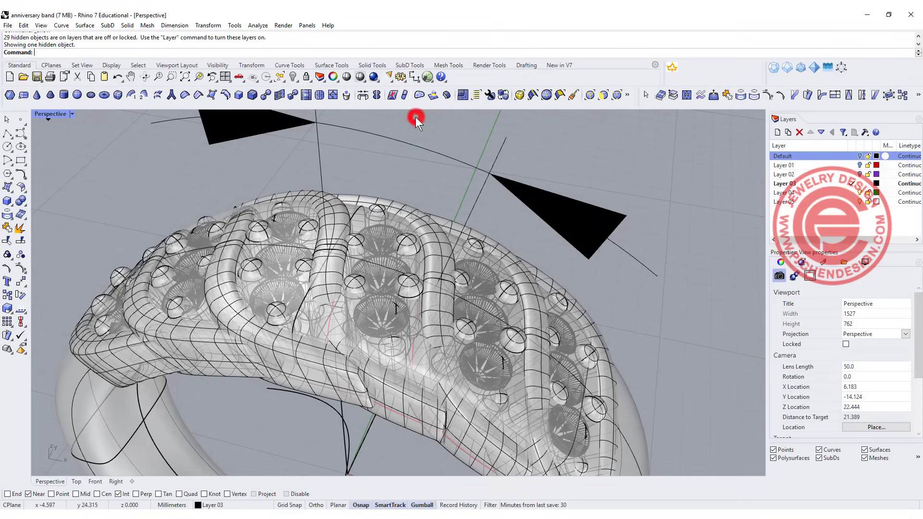
right_drag(417, 116, 430, 289)
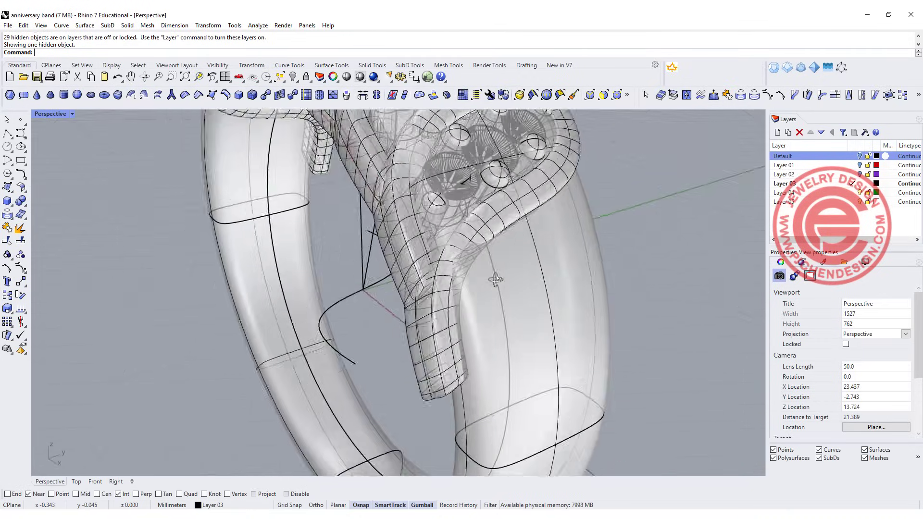
right_drag(499, 279, 475, 247)
scroll(461, 223, up, 4)
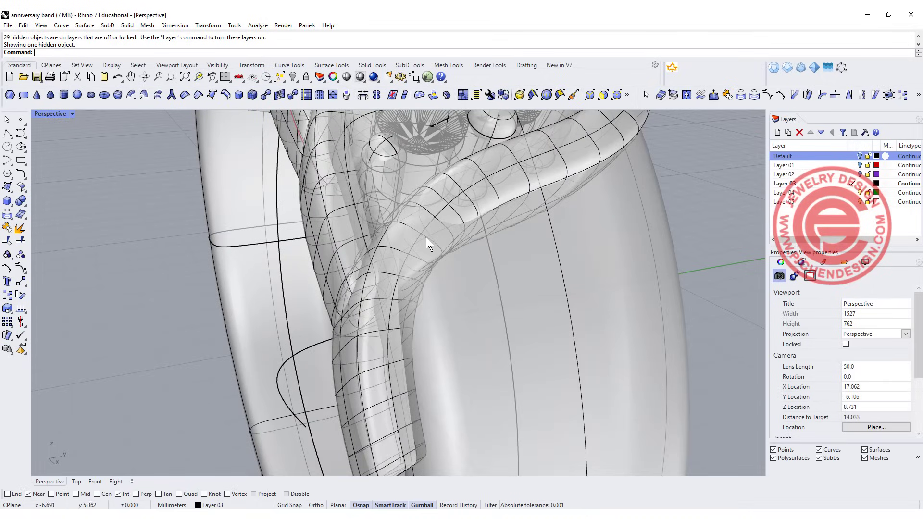
right_drag(386, 305, 538, 197)
click(574, 246)
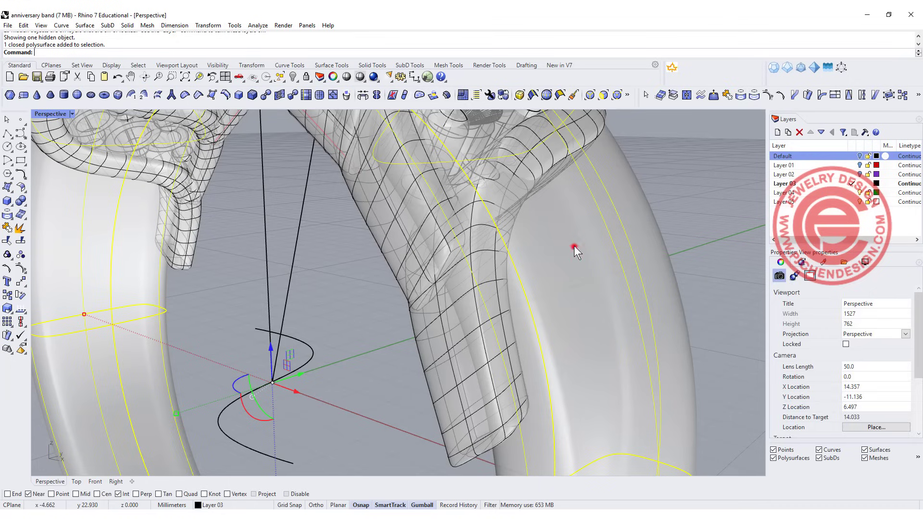
key(Delete)
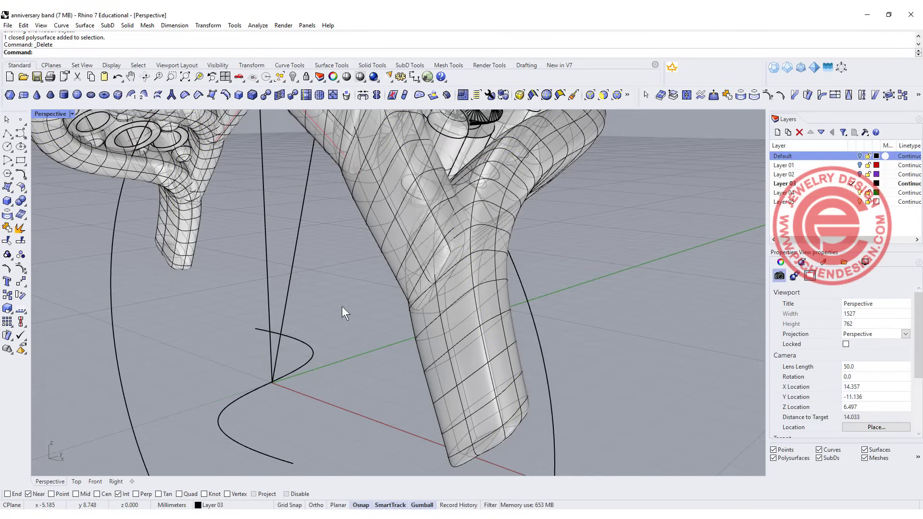
- Window-select the closed profile curve above the ring
scroll(329, 309, down, 8)
right_drag(329, 308, 341, 212)
shift+right_drag(264, 197, 350, 247)
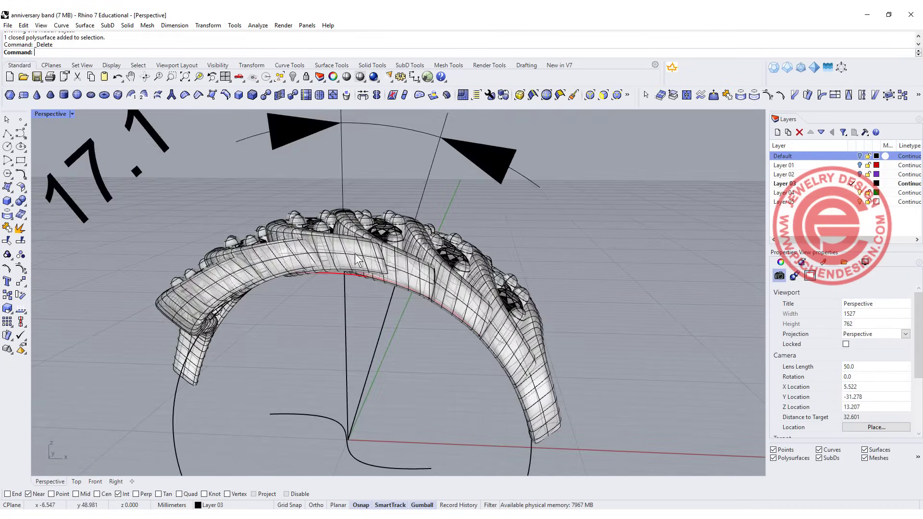
scroll(350, 247, up, 8)
drag(264, 132, 485, 370)
right_drag(457, 333, 288, 313)
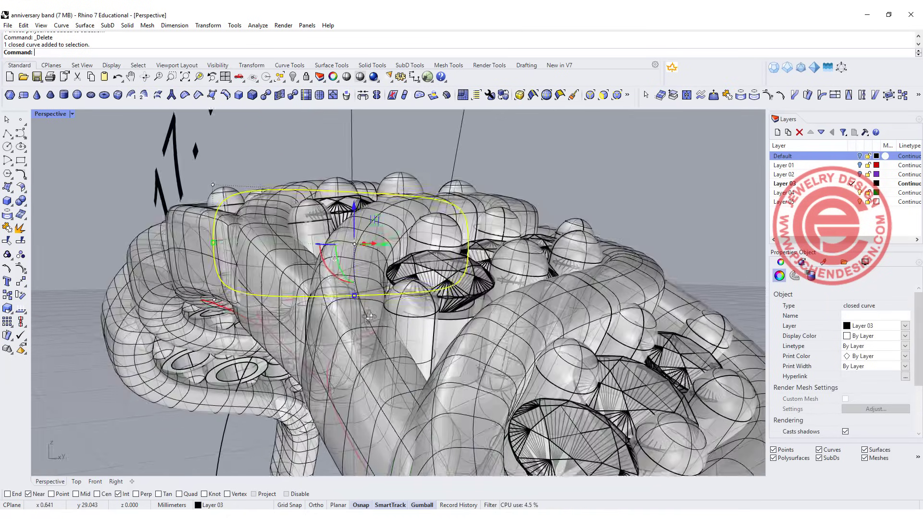
right_drag(288, 313, 274, 320)
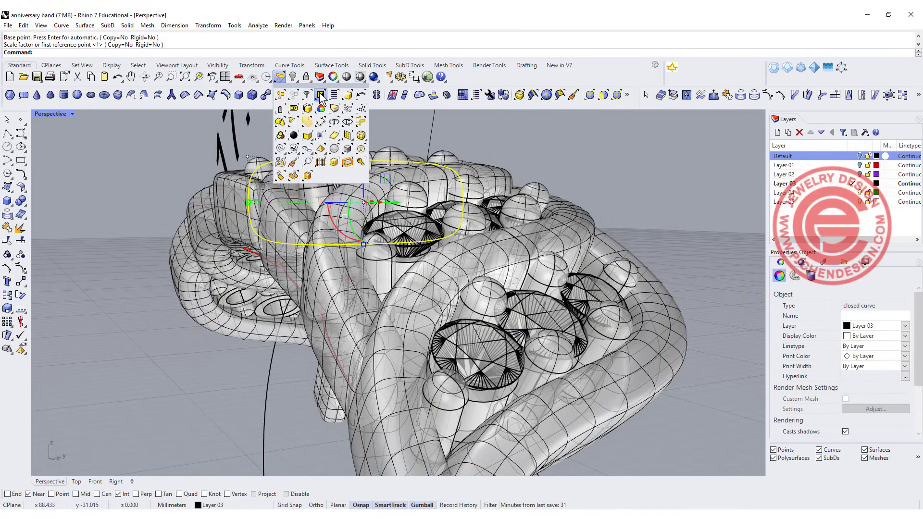
- Hide everything except the profile curve, then select the curve
click(320, 95)
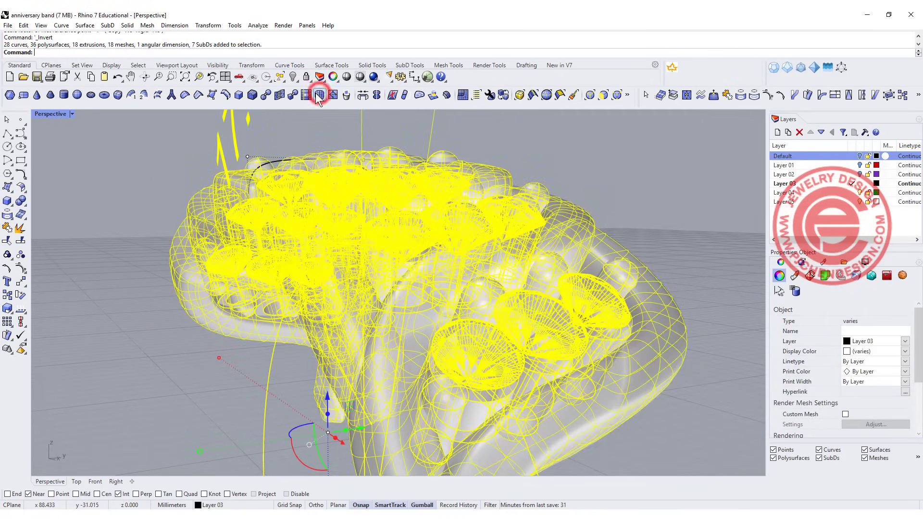
click(292, 75)
click(400, 162)
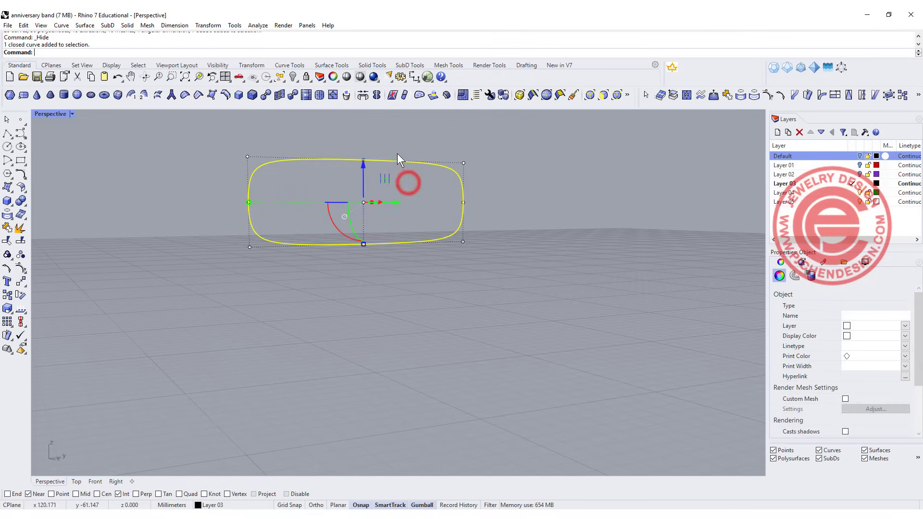
- Scale1D the profile curve from its bottom, lowering its top to a flatter height
click(4, 310)
click(50, 313)
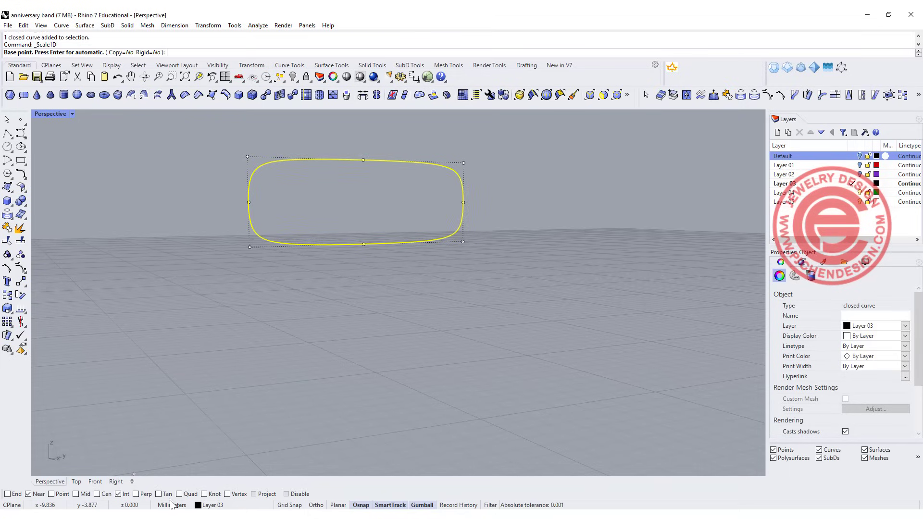
click(358, 244)
click(363, 159)
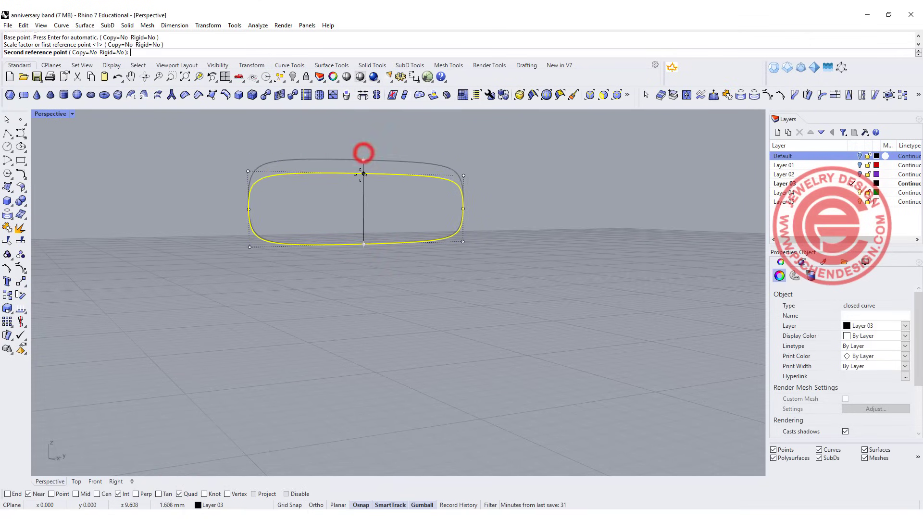
click(364, 178)
key(Escape)
right_drag(587, 246, 393, 227)
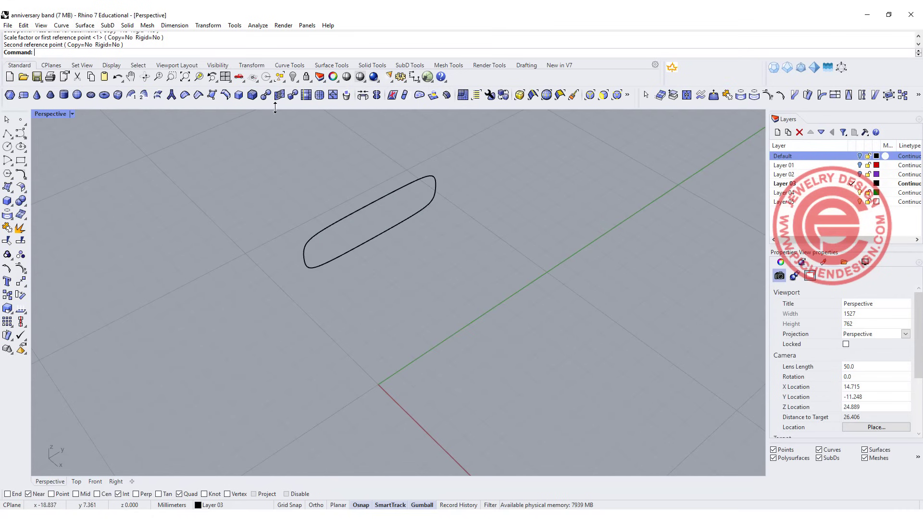
- Show the hidden parts and pick the large circle as the Sweep 1 Rail rail
click(293, 78)
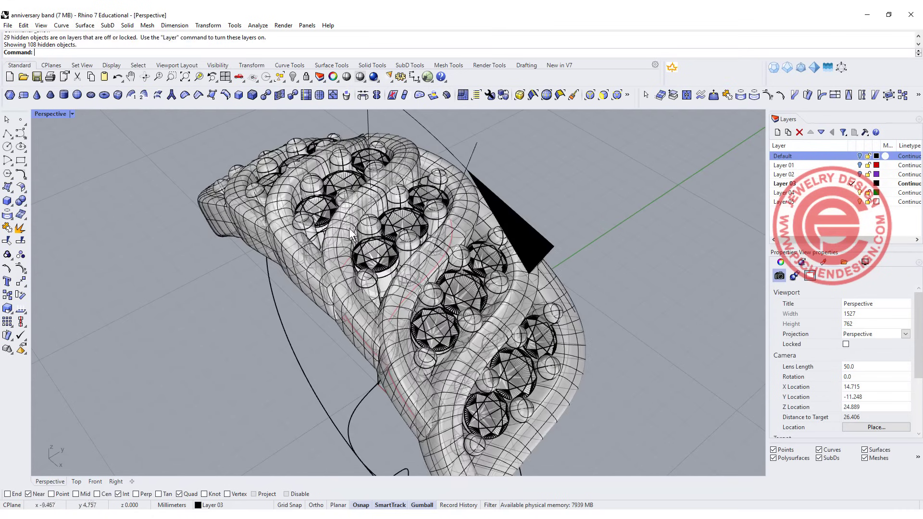
right_drag(376, 243, 146, 35)
click(128, 26)
mouse_move(84, 25)
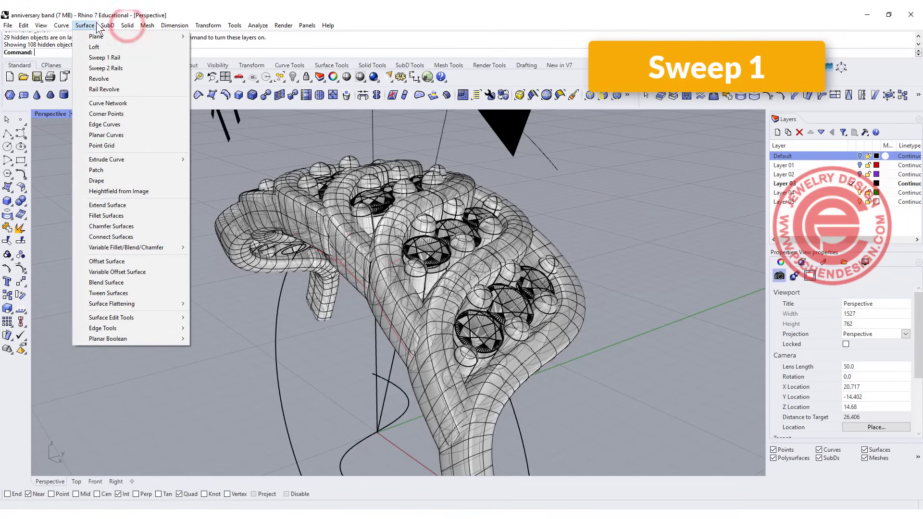
click(96, 58)
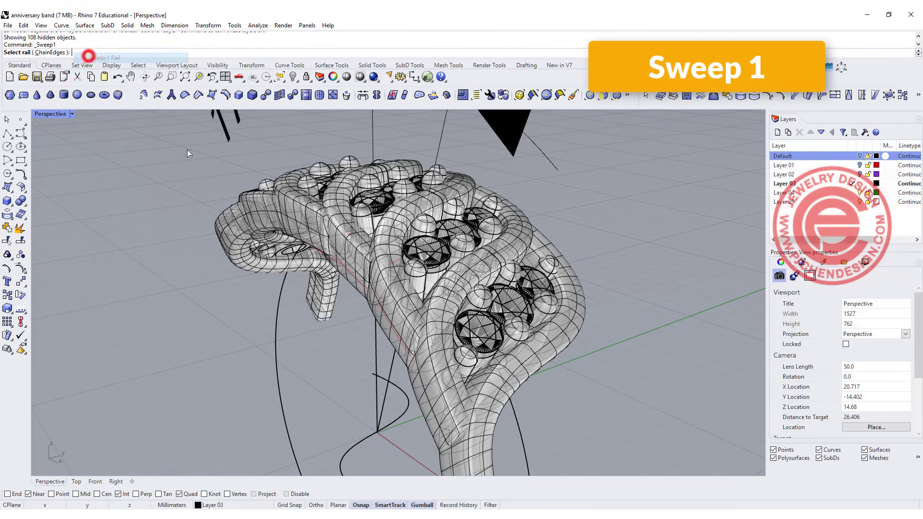
click(518, 428)
scroll(371, 234, up, 4)
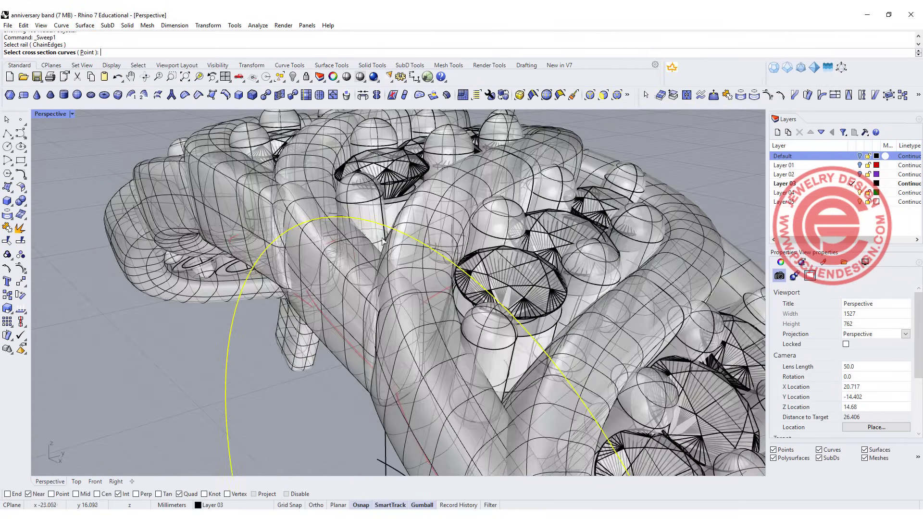
right_drag(369, 231, 393, 263)
- Use the flattened profile as the cross section and set the sweep to Closed
click(393, 262)
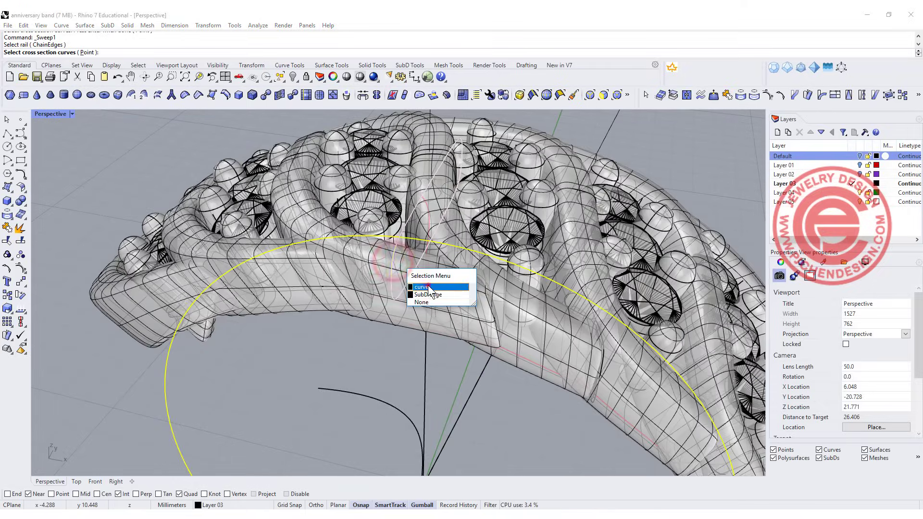
click(428, 286)
scroll(428, 286, down, 6)
shift+right_drag(424, 336, 386, 254)
click(375, 376)
key(Return)
right_drag(563, 360, 516, 331)
key(Return)
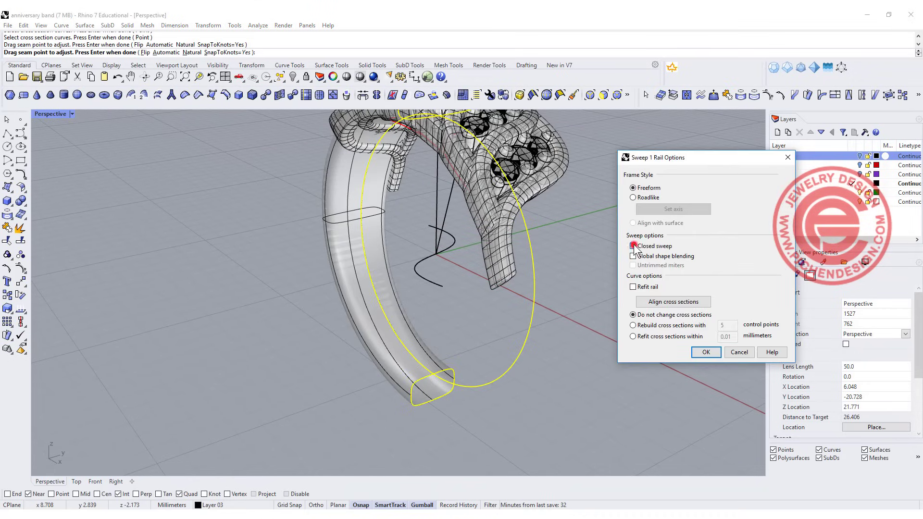
click(633, 246)
right_drag(525, 250, 406, 137)
scroll(419, 188, up, 3)
right_drag(453, 175, 488, 169)
scroll(404, 240, down, 5)
- Create the closed swept shank and view it from the front-left
click(705, 353)
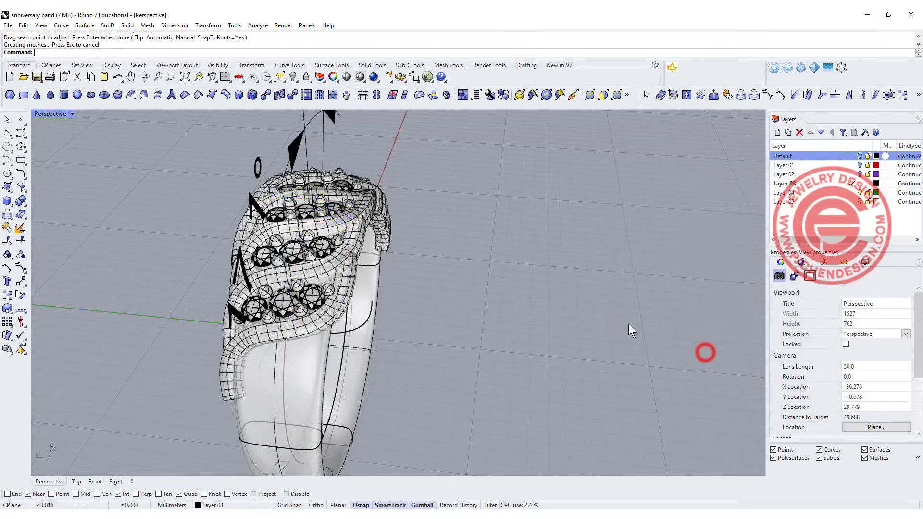
right_drag(588, 311, 410, 258)
shift+right_drag(303, 215, 232, 265)
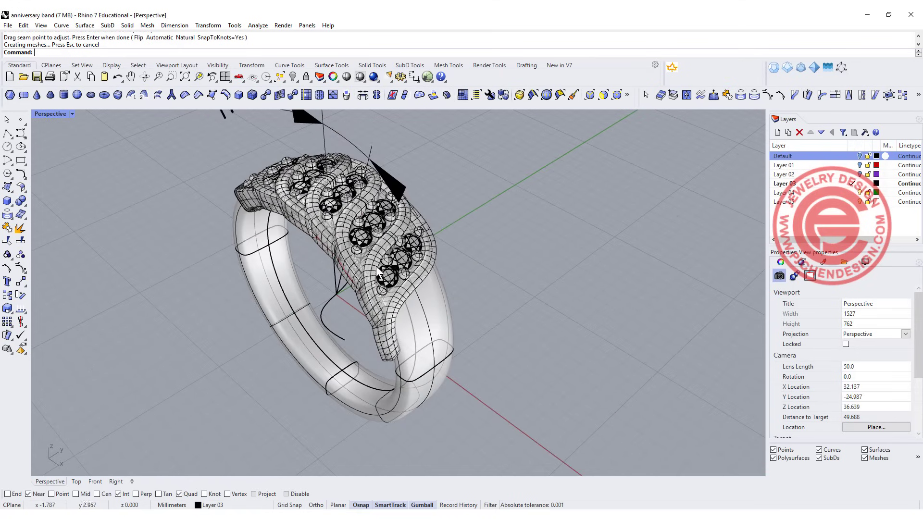
scroll(358, 284, up, 6)
right_drag(359, 283, 373, 265)
shift+right_drag(225, 246, 277, 235)
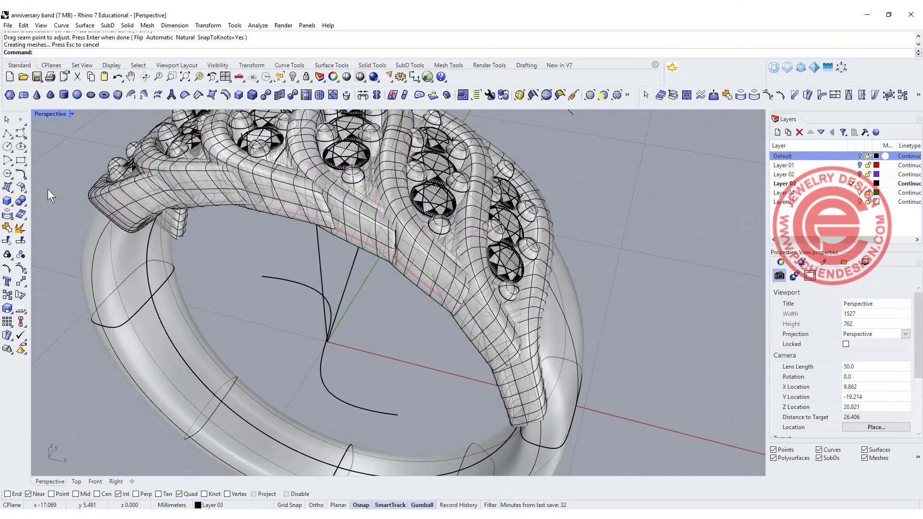
- BooleanSplit the new shank using both twisted elements as cutters
click(22, 202)
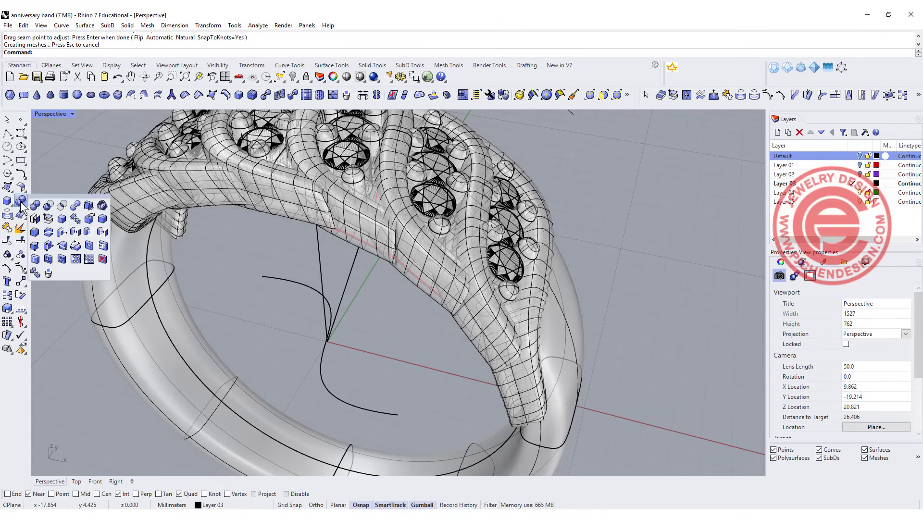
click(76, 206)
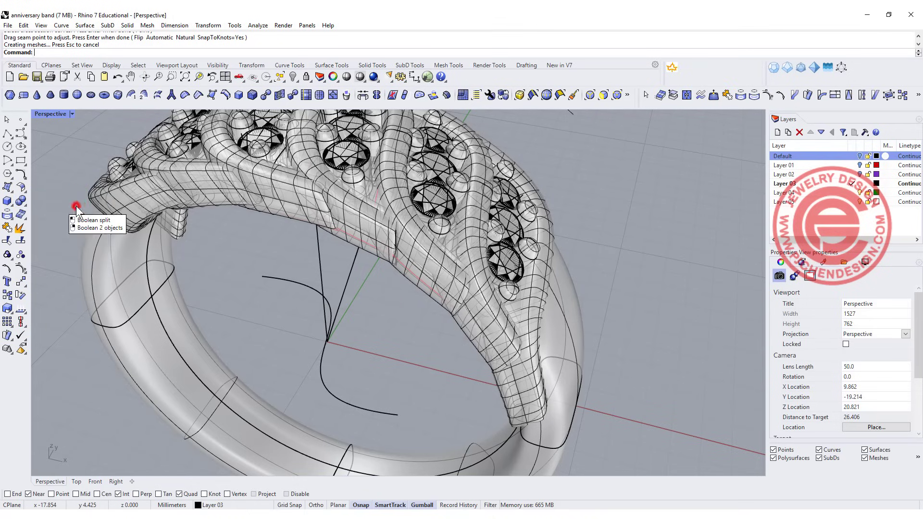
click(569, 380)
right_click(558, 381)
click(508, 392)
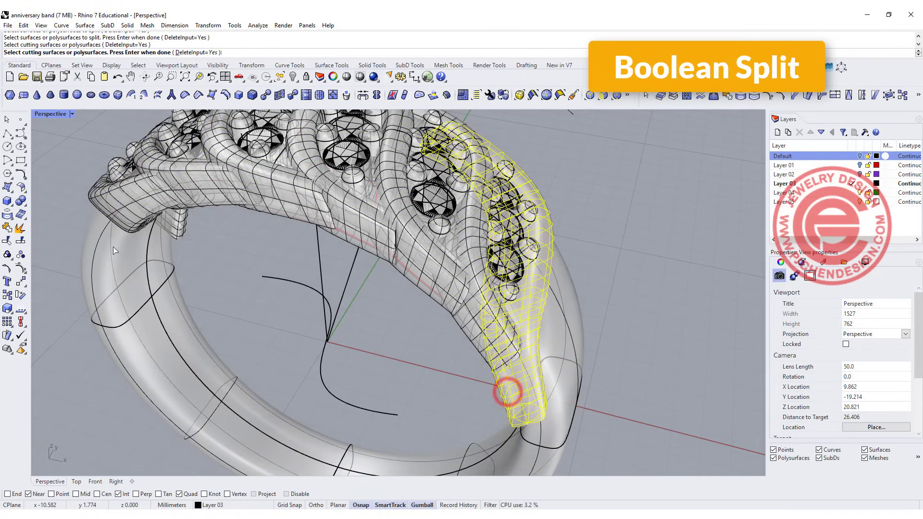
click(176, 234)
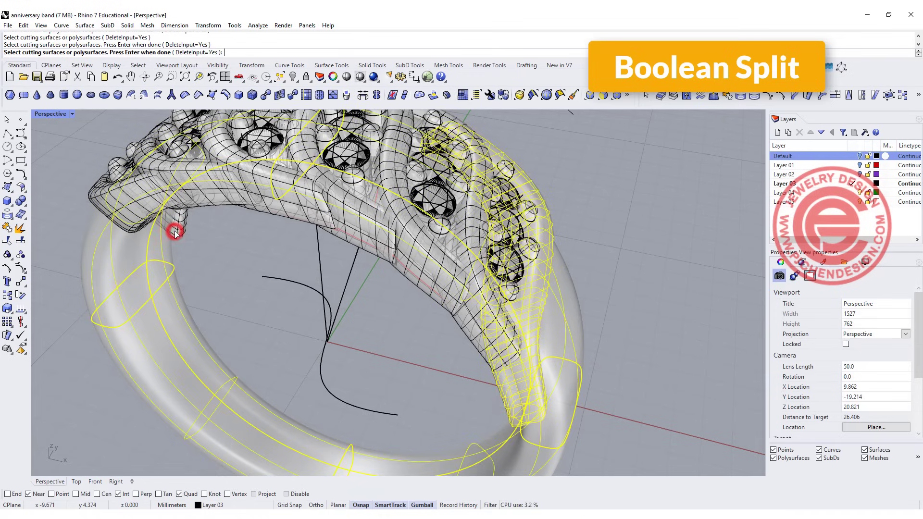
right_click(145, 276)
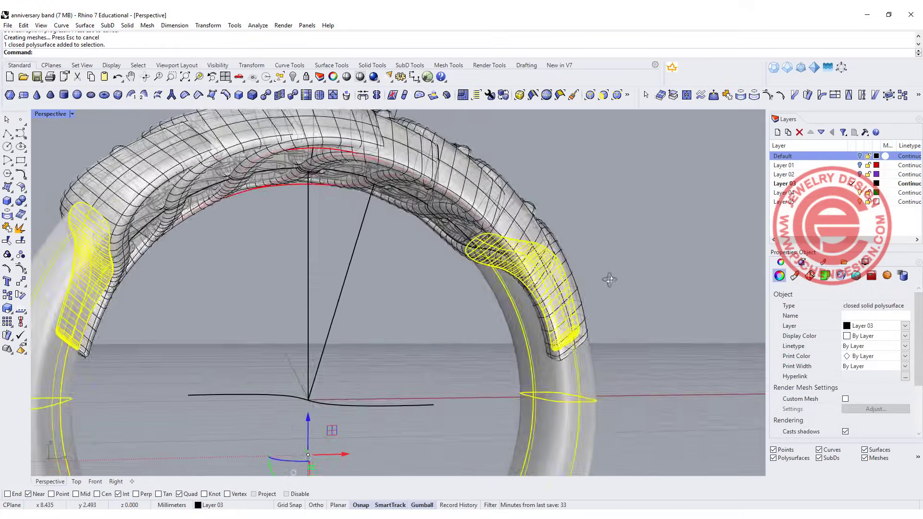
- Delete the inner shank pieces left over from the split
scroll(468, 220, up, 5)
shift+click(418, 255)
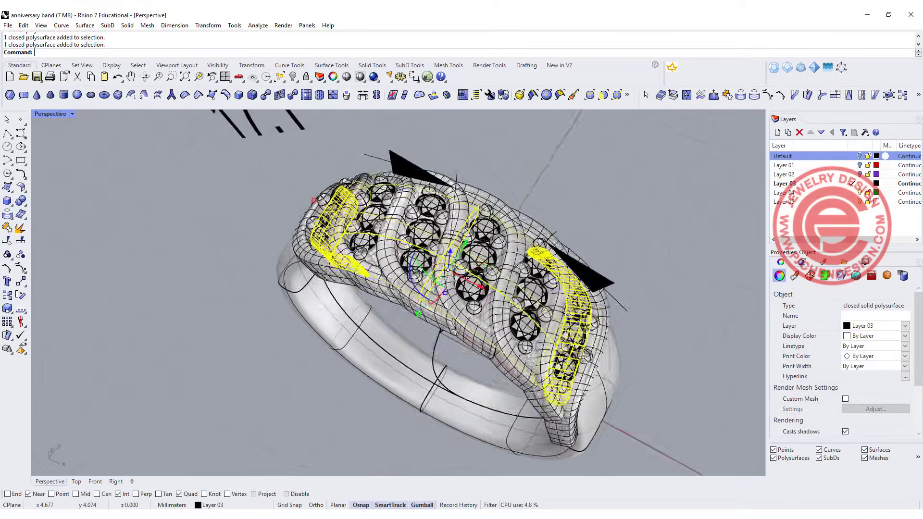
right_drag(462, 354, 569, 301)
key(Delete)
scroll(569, 301, up, 8)
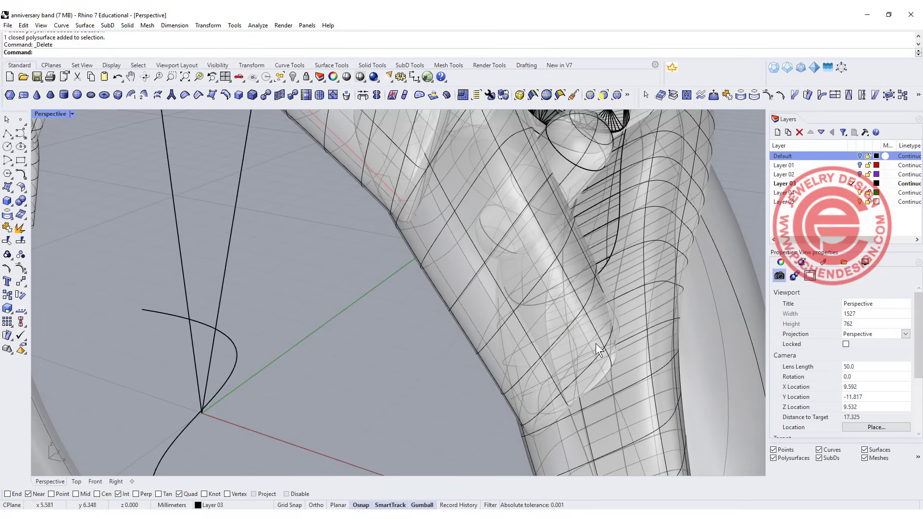
click(635, 310)
click(667, 334)
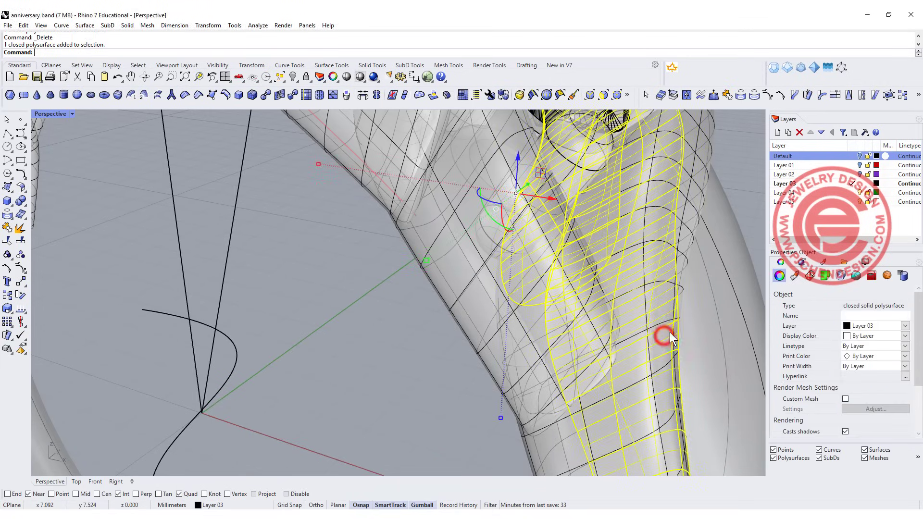
key(Delete)
- Delete the leftover polysurface beneath the twisted element at the ring's side
scroll(442, 346, down, 8)
right_drag(443, 347, 469, 263)
scroll(471, 263, up, 5)
click(365, 277)
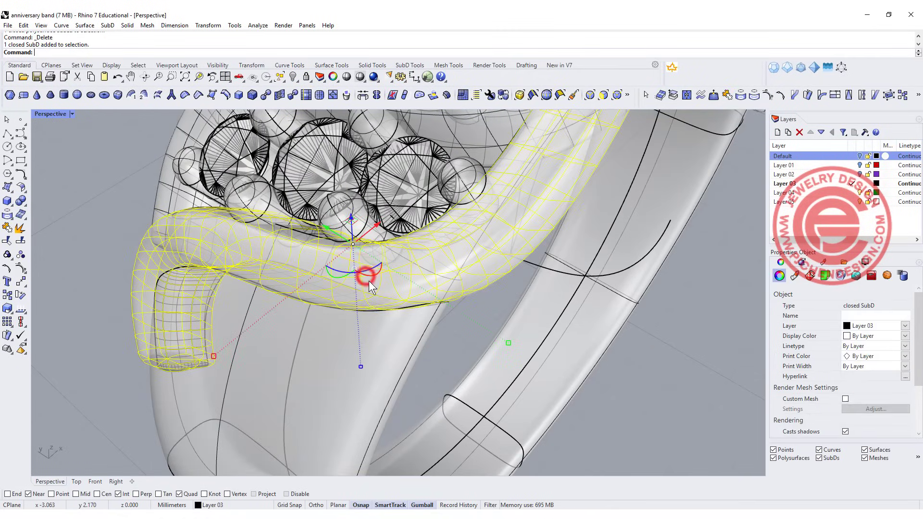
click(373, 295)
click(405, 321)
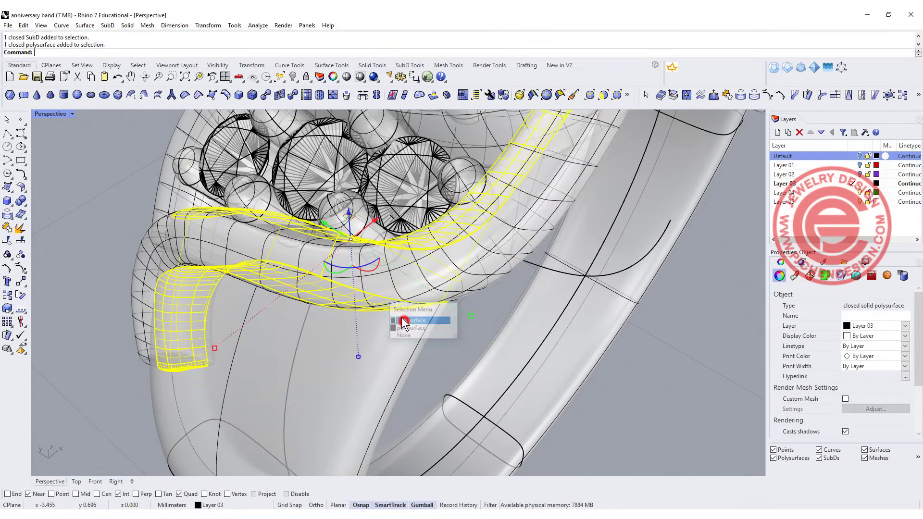
key(Delete)
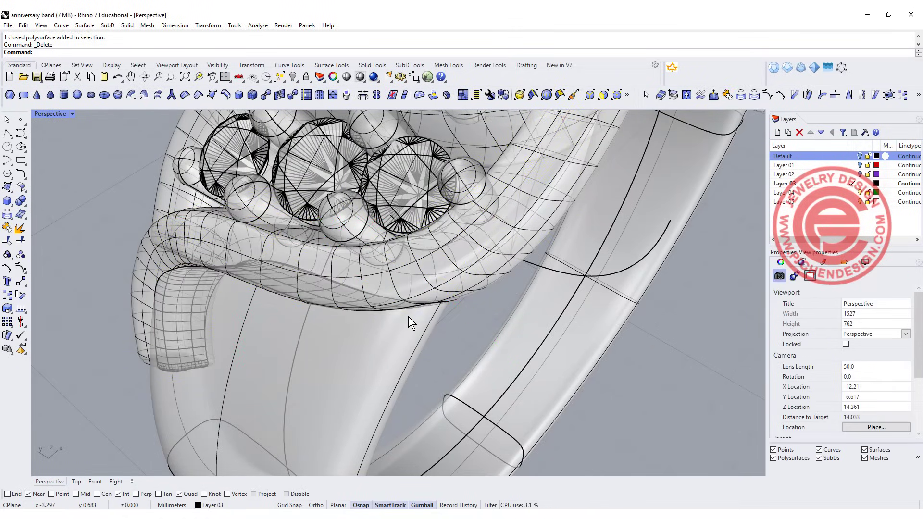
scroll(408, 316, down, 5)
right_drag(408, 316, 450, 295)
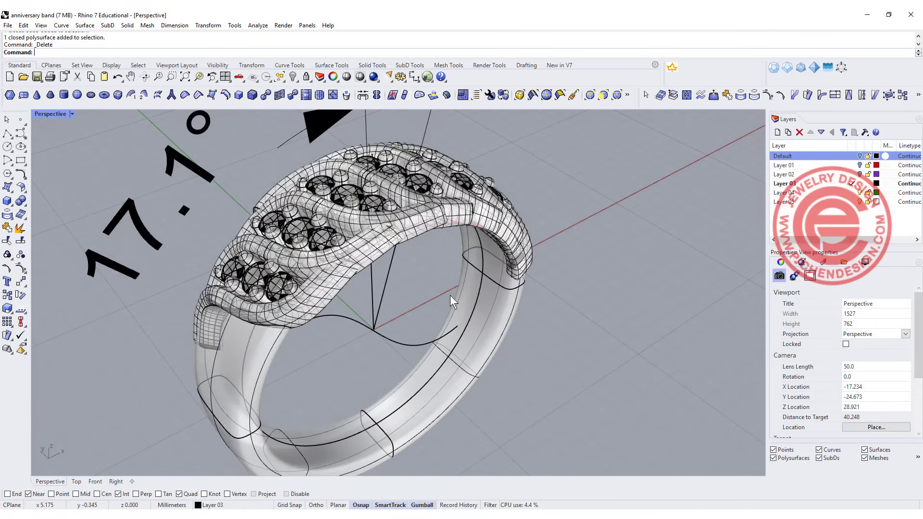
right_drag(487, 268, 401, 270)
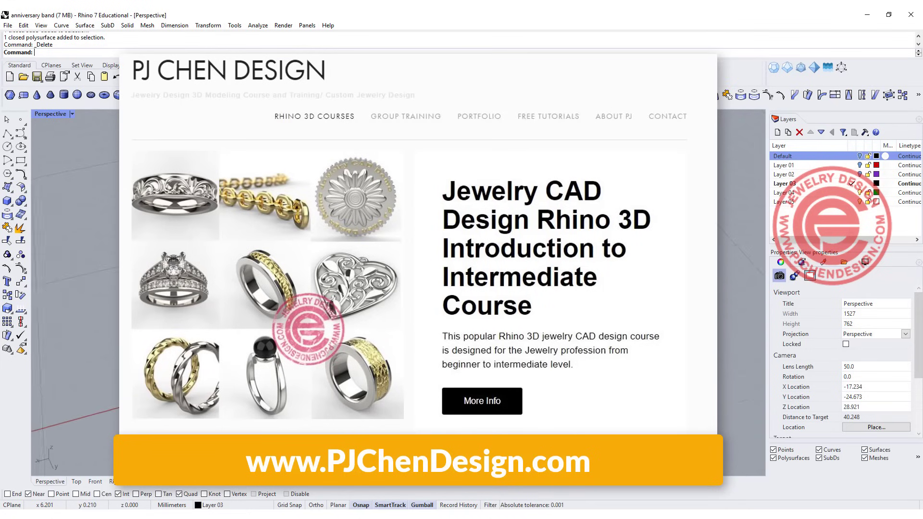
right_drag(110, 290, 393, 317)
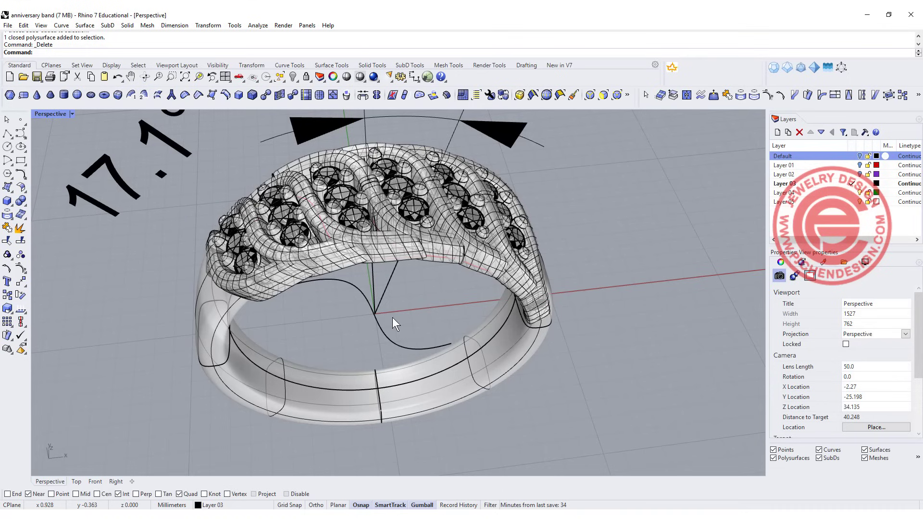